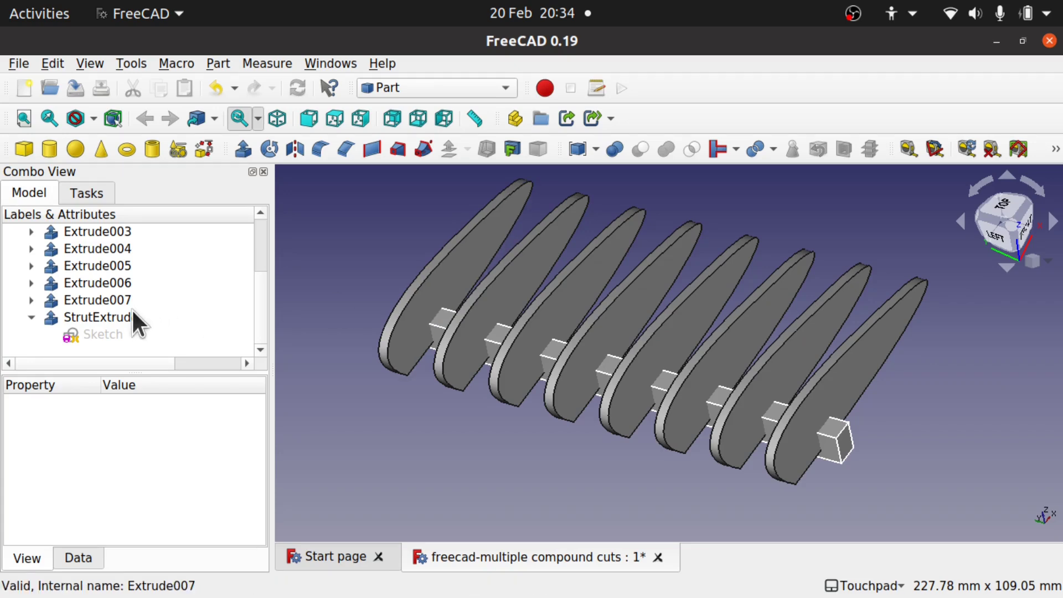
- Lower StrutExtrude 33 mm with Transform so it sits below the fins
{"action": "left_click", "coordinate": [114, 315]}
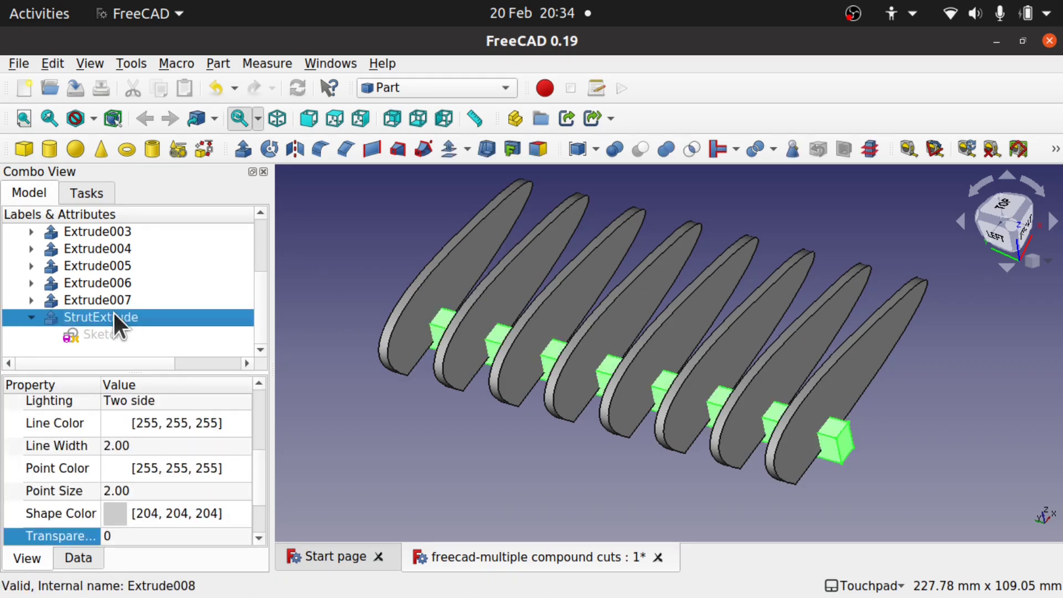
{"action": "right_click", "coordinate": [113, 311]}
{"action": "left_click", "coordinate": [254, 44]}
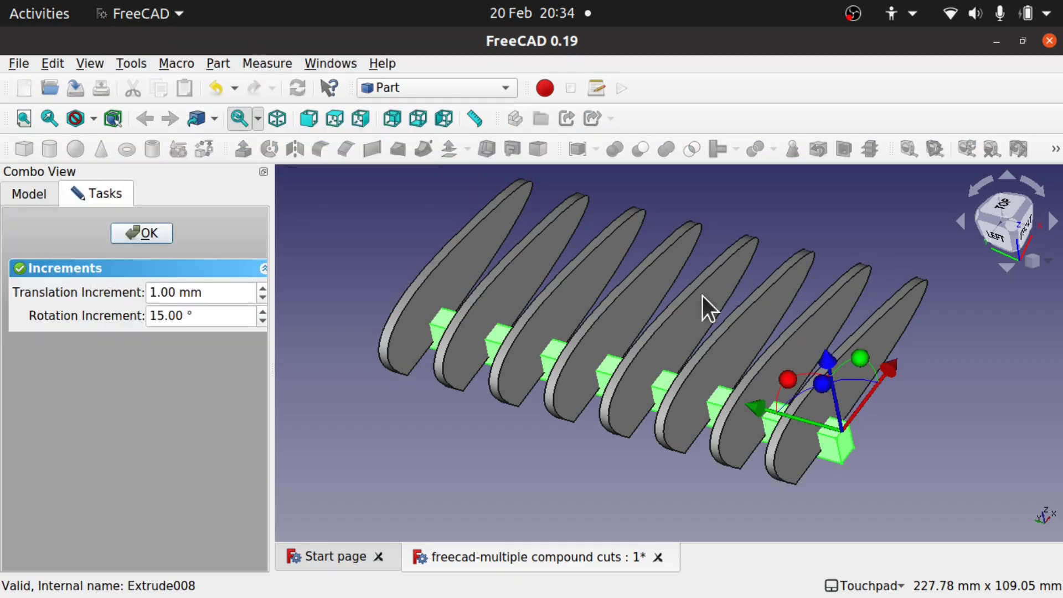
{"action": "left_click_drag", "start_coordinate": [826, 363], "coordinate": [868, 446]}
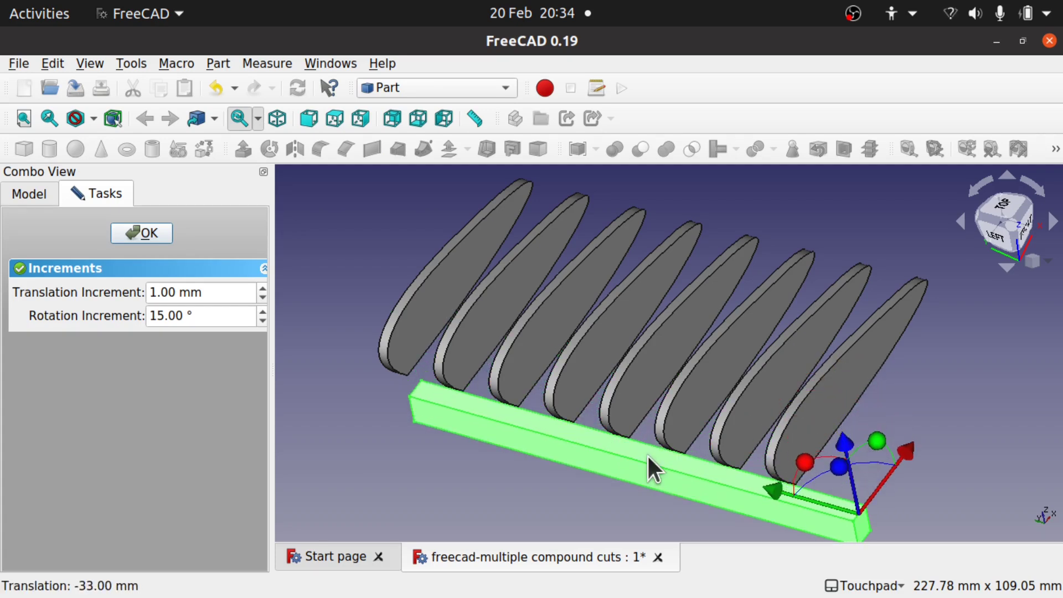
{"action": "left_click", "coordinate": [142, 233]}
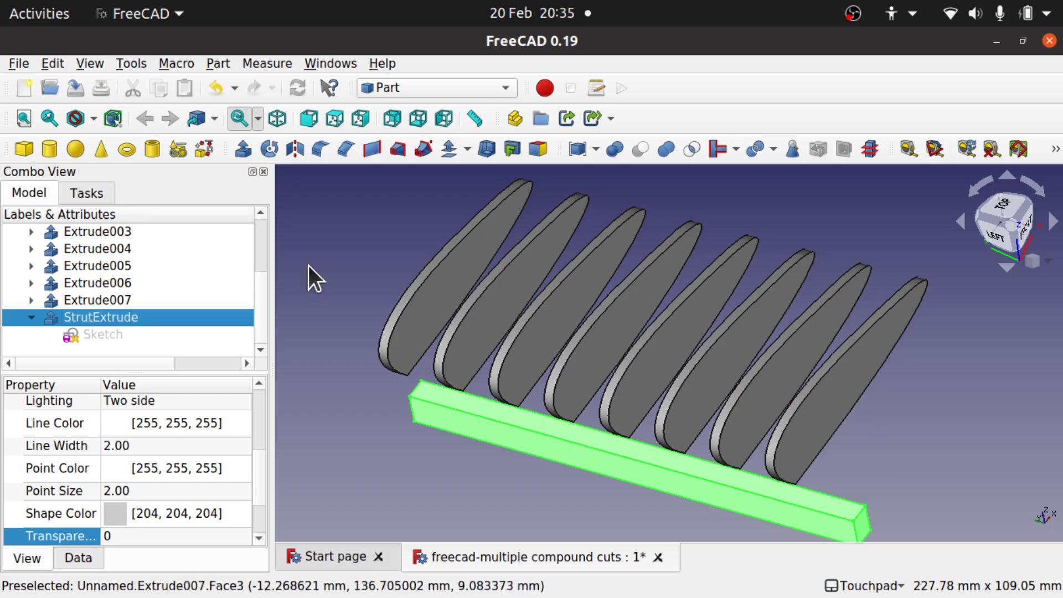
- Select all eight fin extrusions, Extrude through Extrude007
{"action": "left_click", "coordinate": [380, 266]}
{"action": "left_click", "coordinate": [107, 299]}
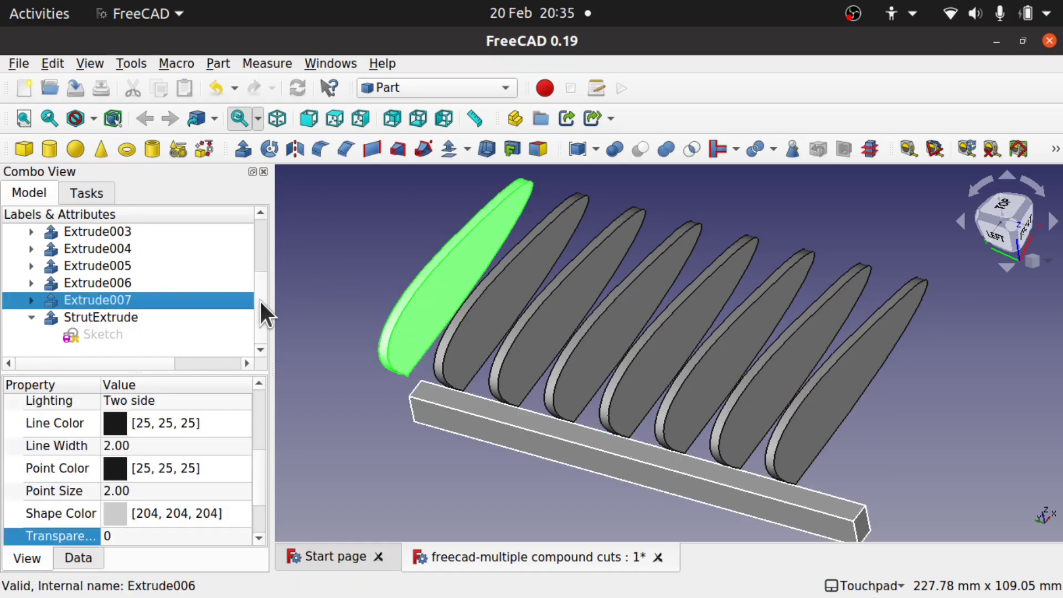
{"action": "left_click_drag", "start_coordinate": [259, 299], "coordinate": [261, 254]}
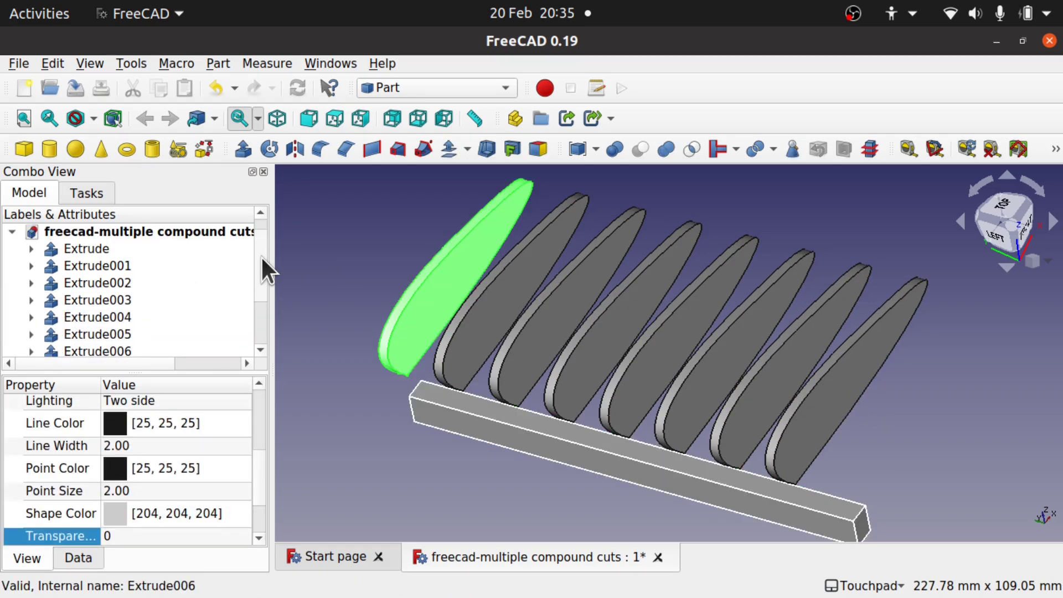
{"action": "left_click", "coordinate": [94, 246], "text": "shift"}
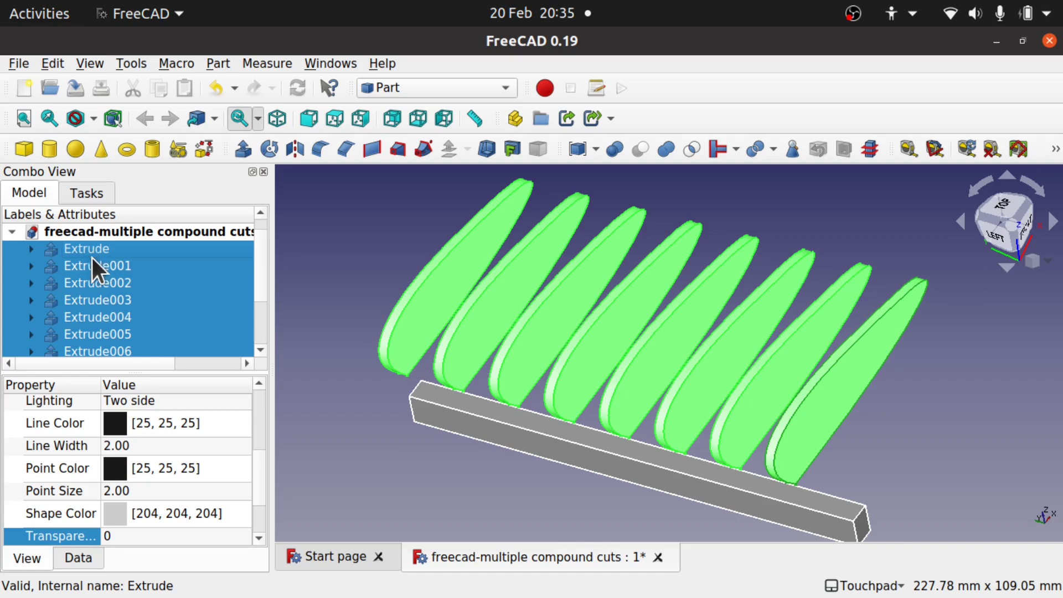
{"action": "left_click", "coordinate": [359, 292]}
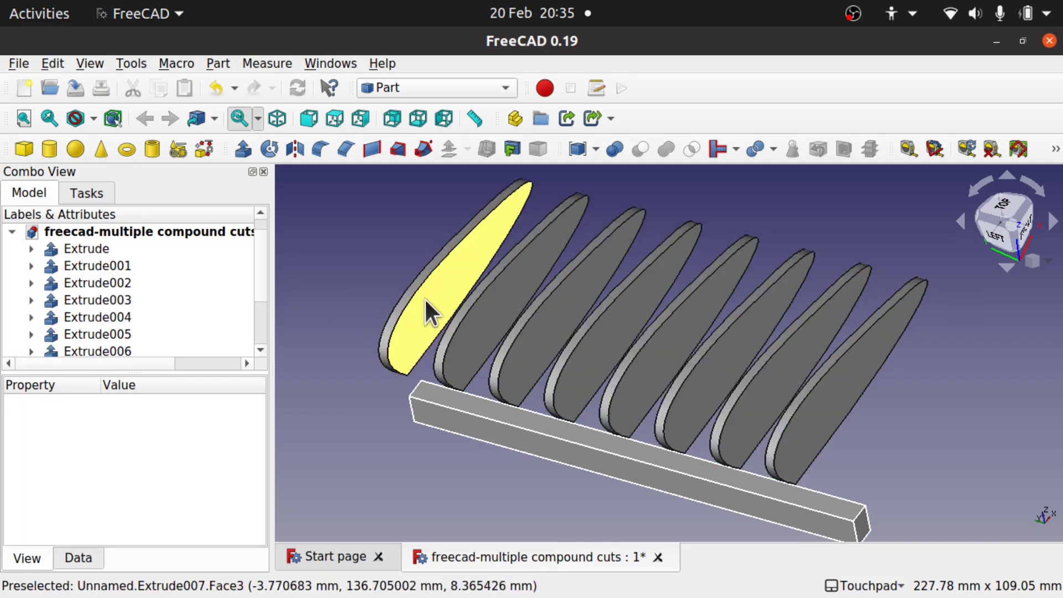
{"action": "left_click", "coordinate": [426, 299]}
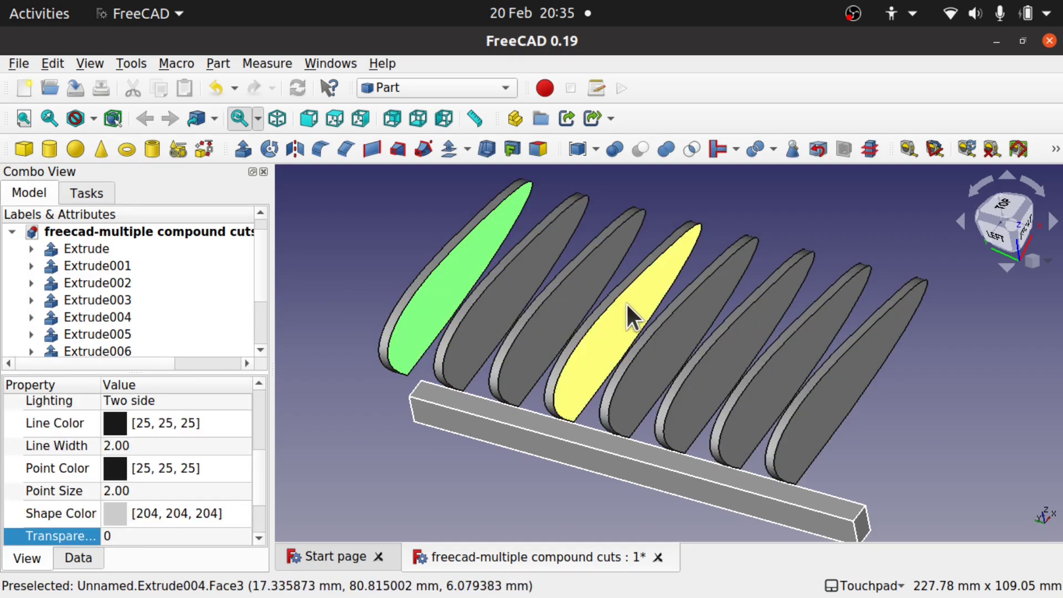
{"action": "left_click", "coordinate": [626, 301], "text": "ctrl"}
{"action": "left_click", "coordinate": [505, 289], "text": "ctrl"}
{"action": "left_click", "coordinate": [564, 310], "text": "ctrl"}
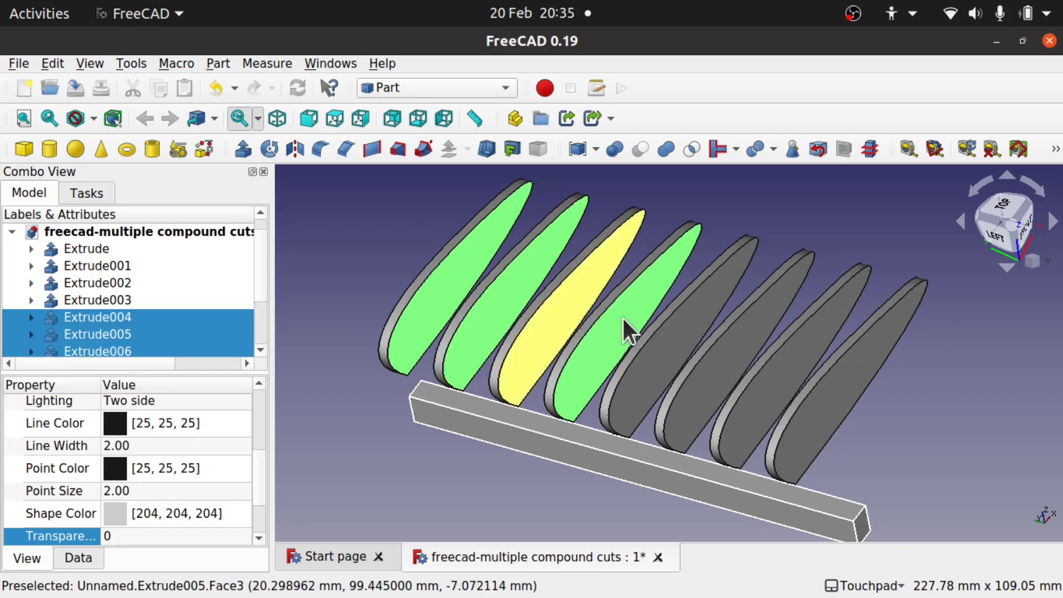
{"action": "left_click", "coordinate": [103, 299], "text": "ctrl"}
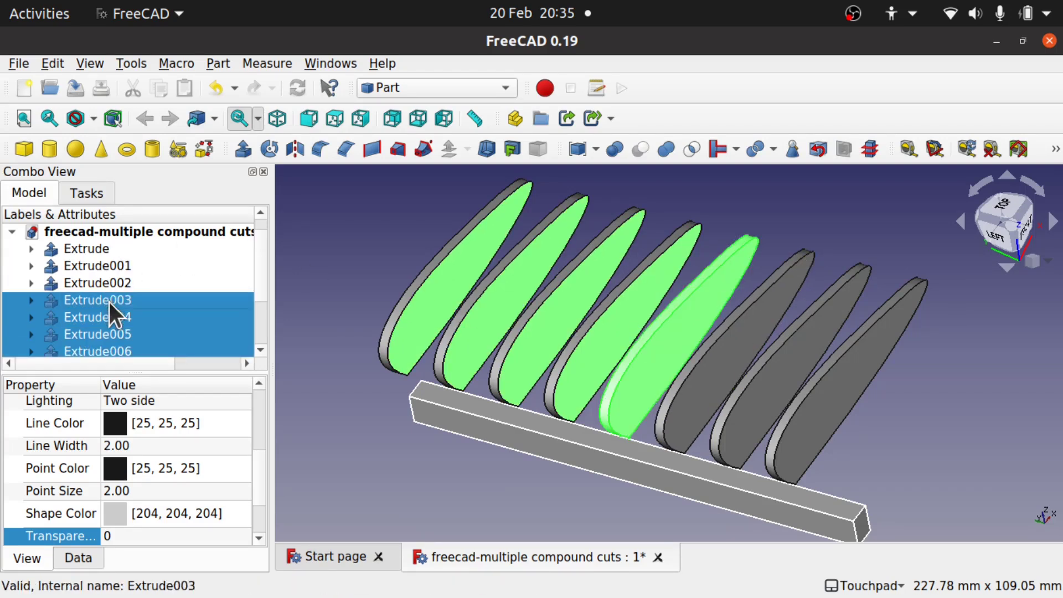
{"action": "left_click", "coordinate": [88, 282], "text": "ctrl"}
{"action": "left_click", "coordinate": [97, 265], "text": "ctrl"}
{"action": "left_click", "coordinate": [78, 248], "text": "ctrl"}
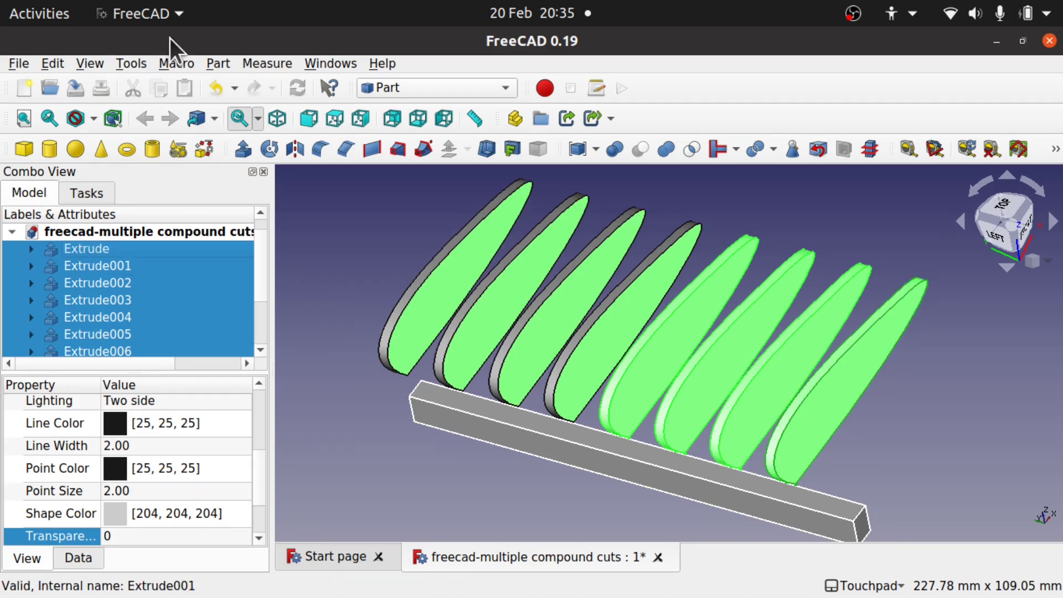
- Combine the selected fins into one Compound with Part > Compound
{"action": "left_click", "coordinate": [216, 64]}
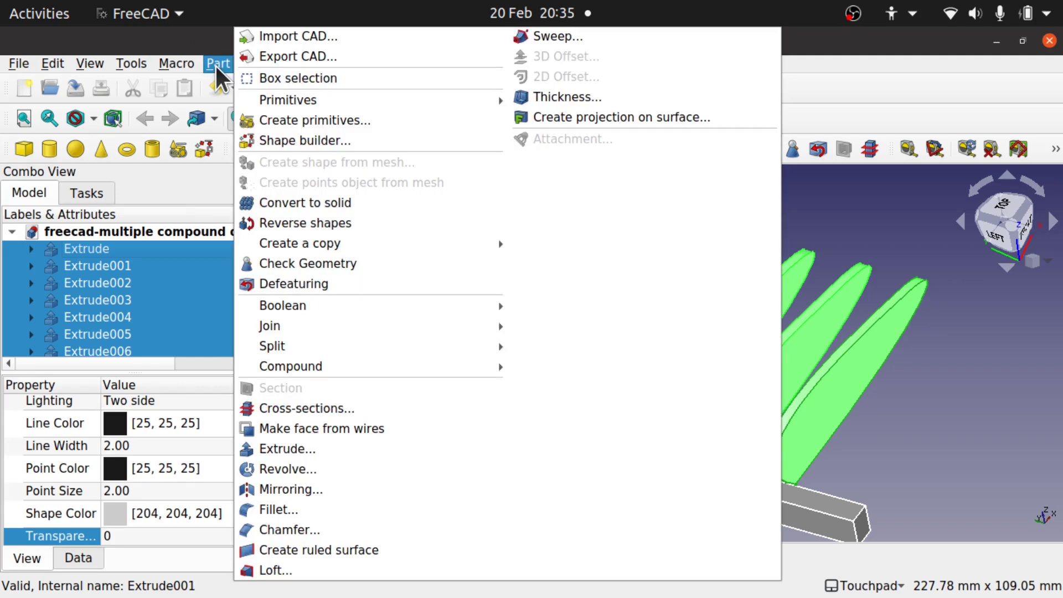
{"action": "mouse_move", "coordinate": [395, 368]}
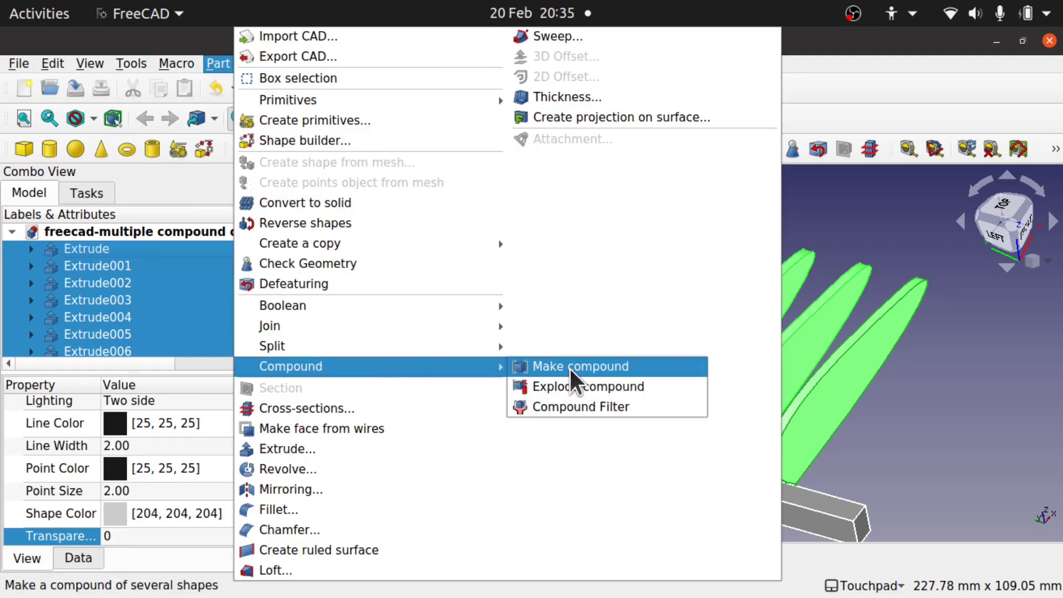
{"action": "left_click", "coordinate": [591, 367]}
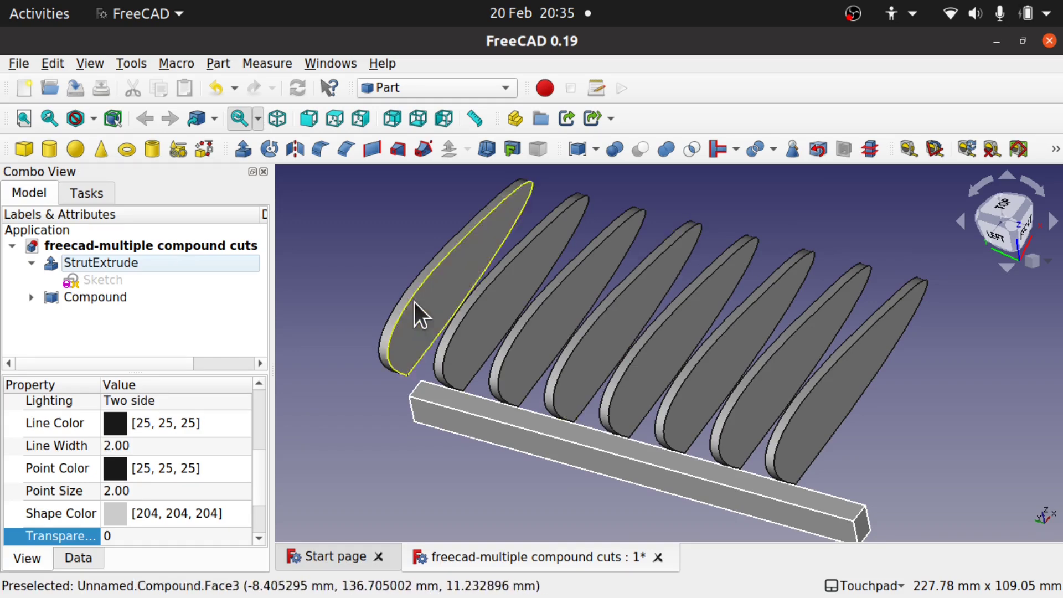
- Raise StrutExtrude about 30 mm with Transform so it passes through the fins
{"action": "left_click", "coordinate": [80, 304]}
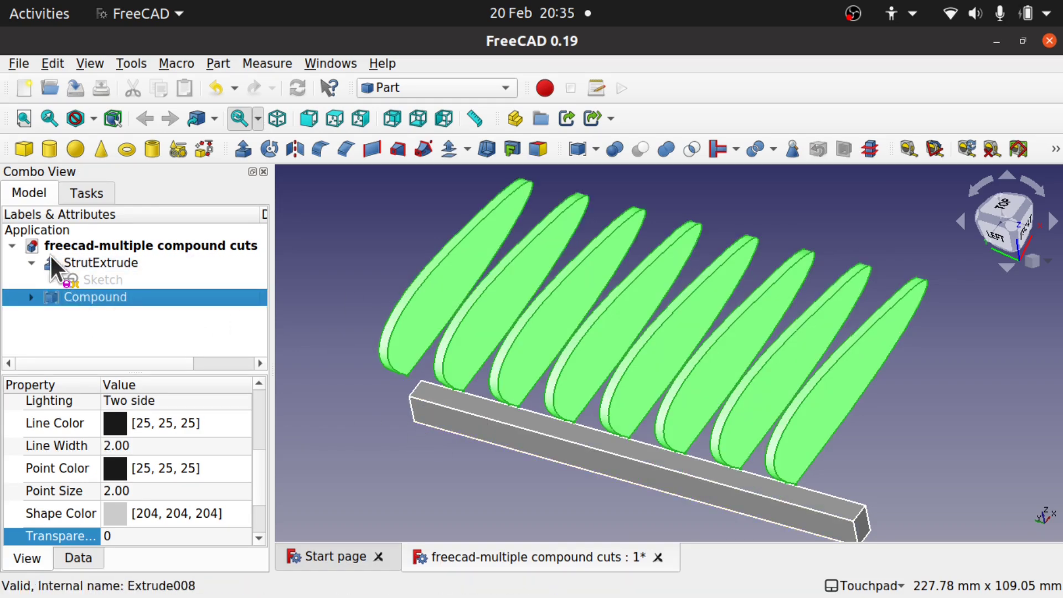
{"action": "left_click", "coordinate": [90, 260]}
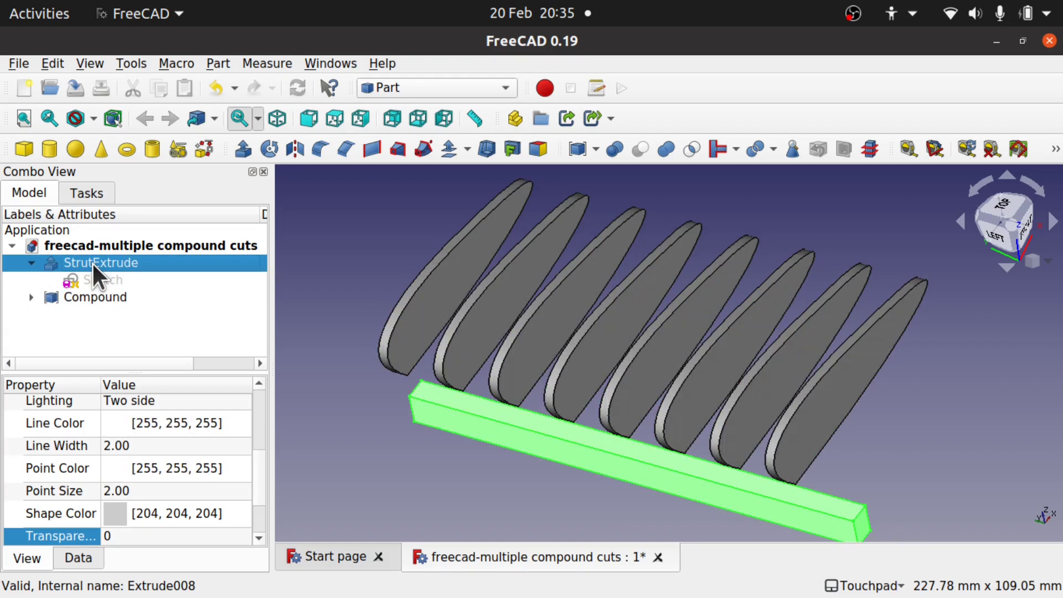
{"action": "right_click", "coordinate": [125, 265]}
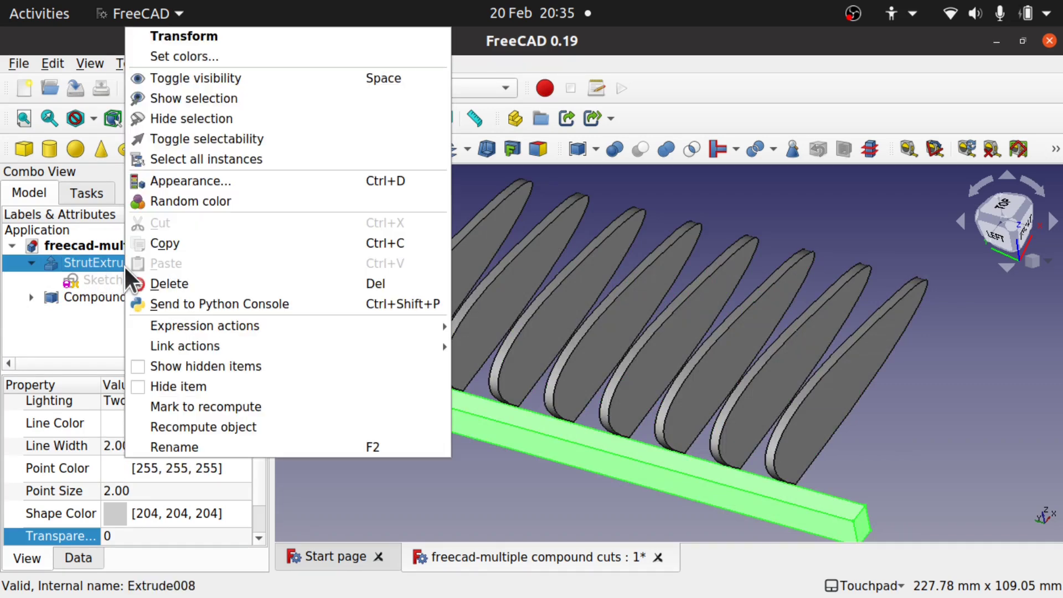
{"action": "left_click", "coordinate": [176, 34]}
{"action": "left_click_drag", "start_coordinate": [854, 441], "coordinate": [822, 370]}
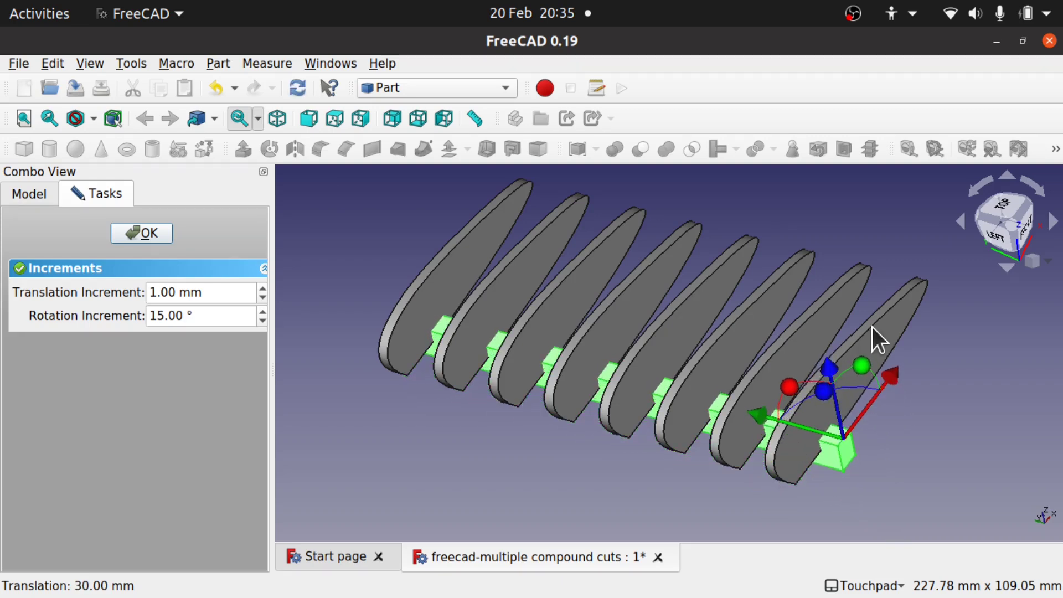
{"action": "left_click", "coordinate": [156, 231]}
- Select the Compound together with StrutExtrude
{"action": "left_click", "coordinate": [300, 268]}
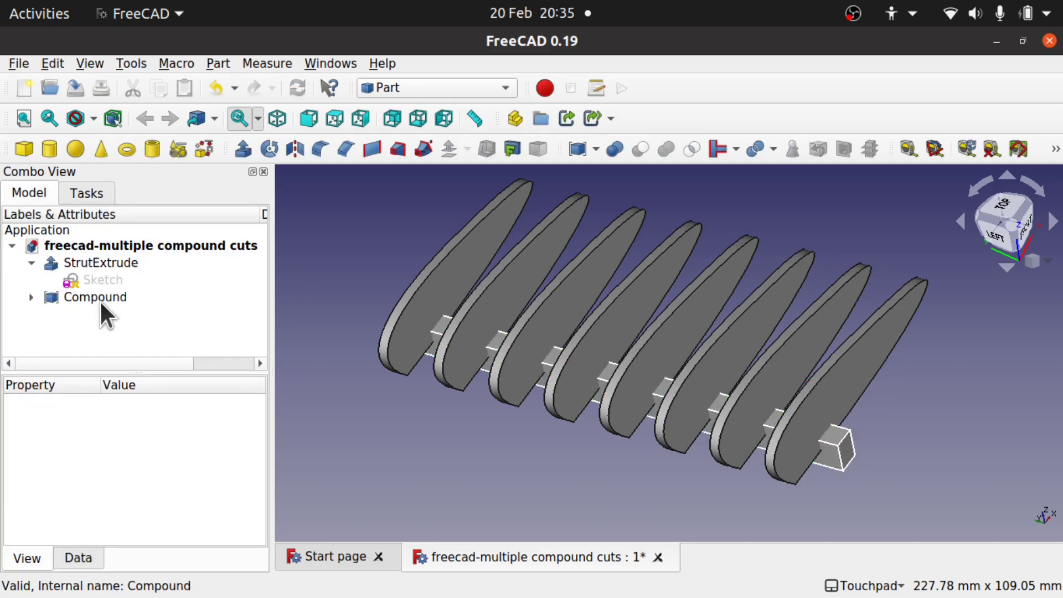
{"action": "left_click", "coordinate": [83, 298]}
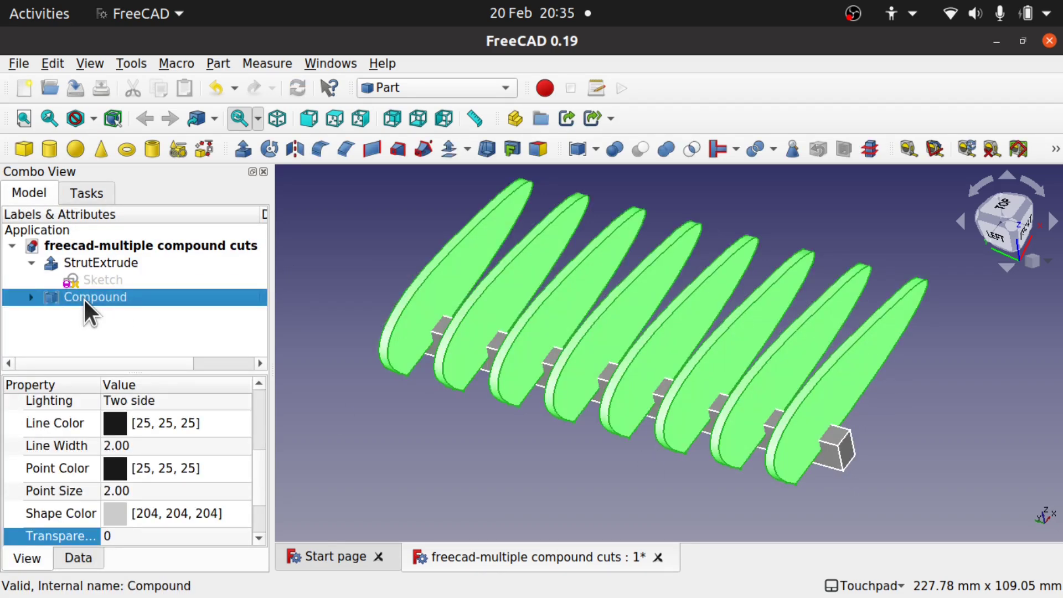
{"action": "left_click", "coordinate": [118, 269], "text": "ctrl"}
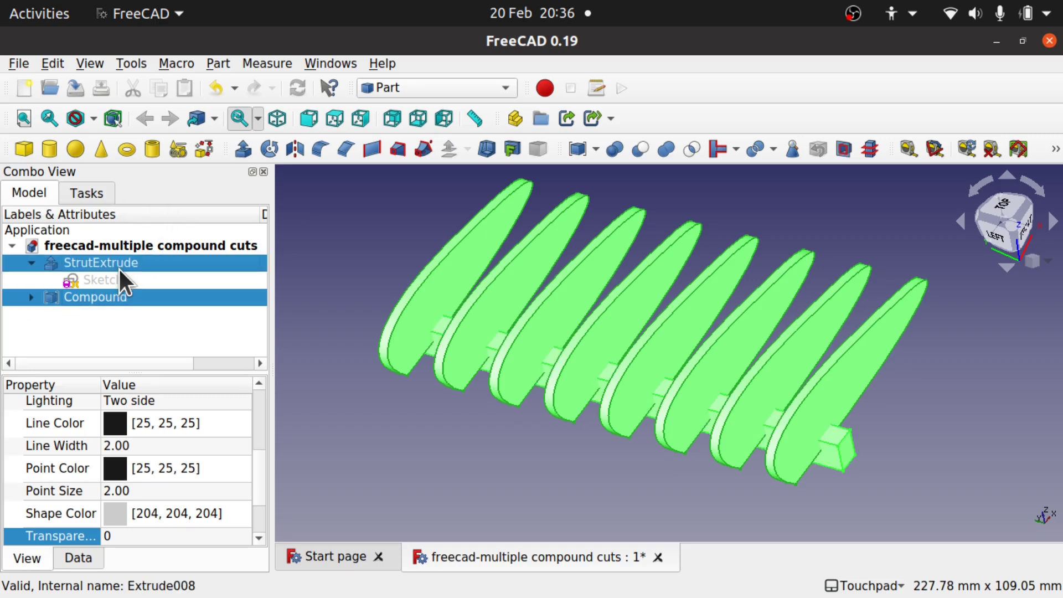
- Cut StrutExtrude from the Compound and select the strut inside the Cut
{"action": "left_click", "coordinate": [642, 150]}
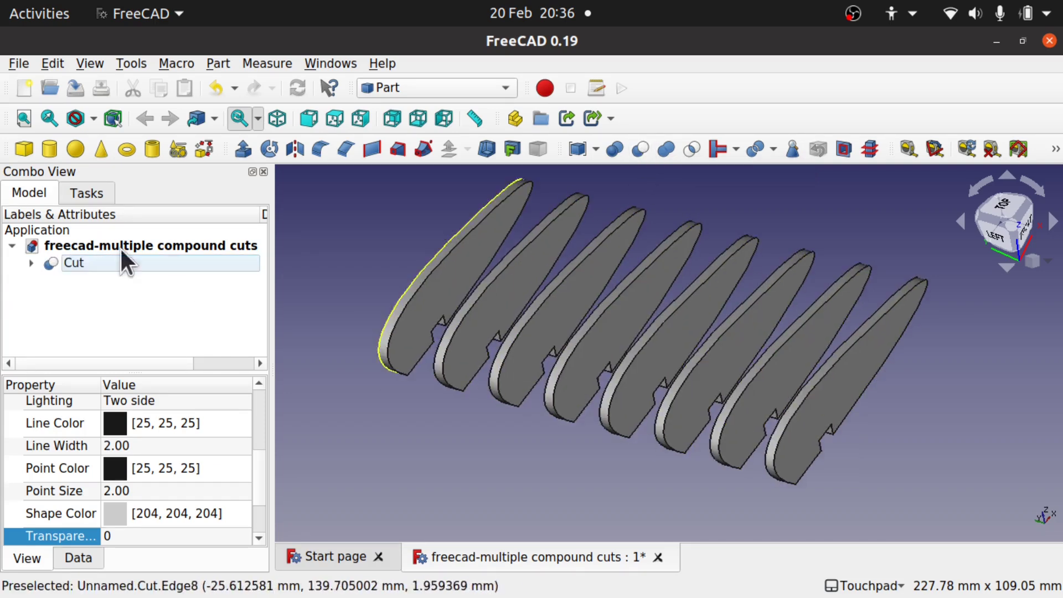
{"action": "left_click", "coordinate": [32, 263]}
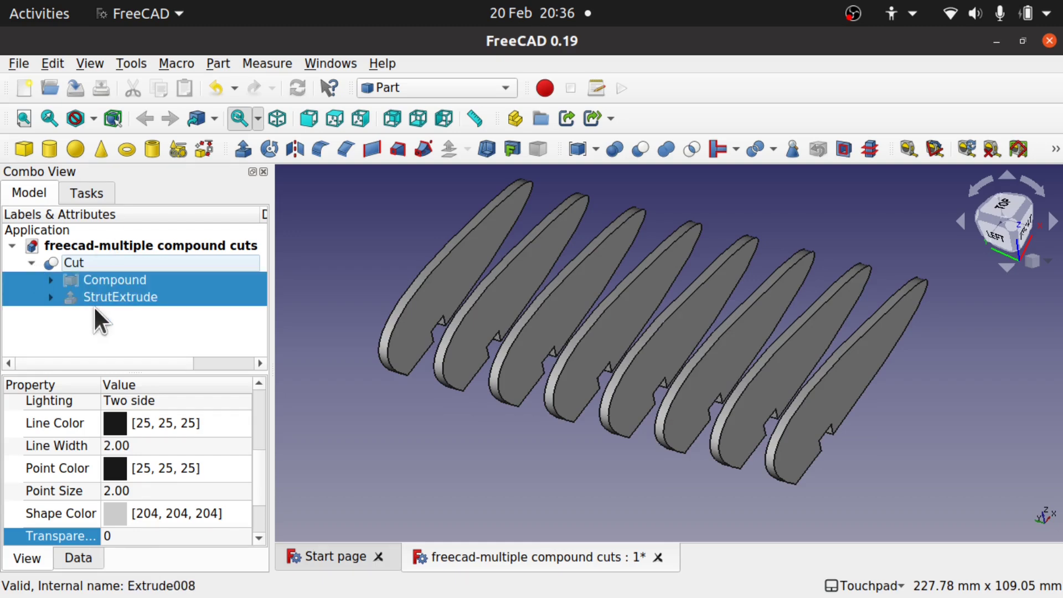
{"action": "left_click", "coordinate": [110, 297]}
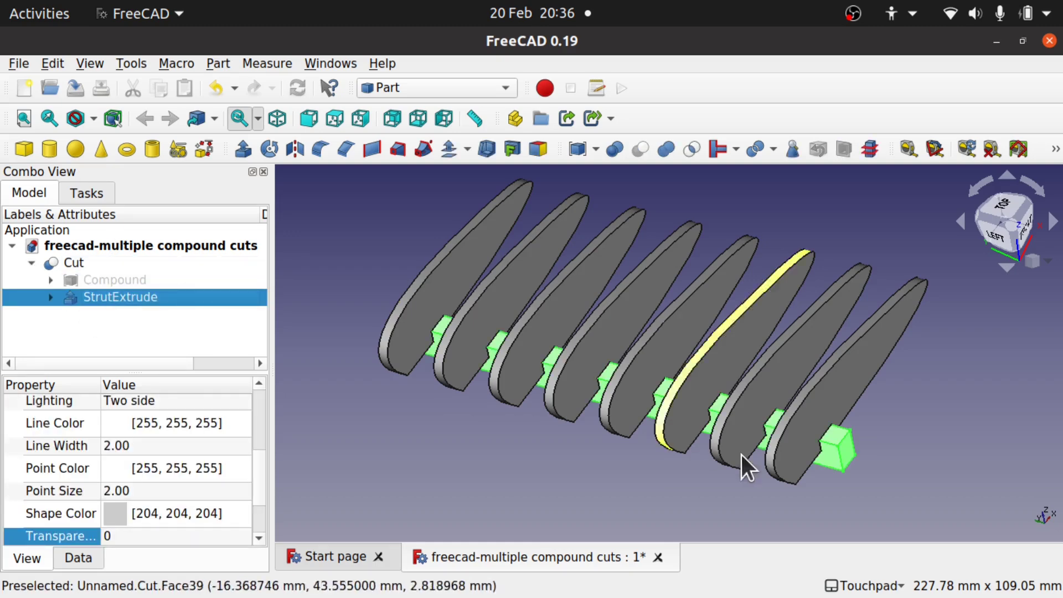
- Orbit and zoom to inspect the strut bar sitting in the fin notches
{"action": "scroll", "coordinate": [749, 444], "scroll_direction": "up", "scroll_amount": 5}
{"action": "middle_click_drag", "start_coordinate": [748, 443], "coordinate": [722, 320]}
{"action": "scroll", "coordinate": [797, 378], "scroll_direction": "up", "scroll_amount": 5}
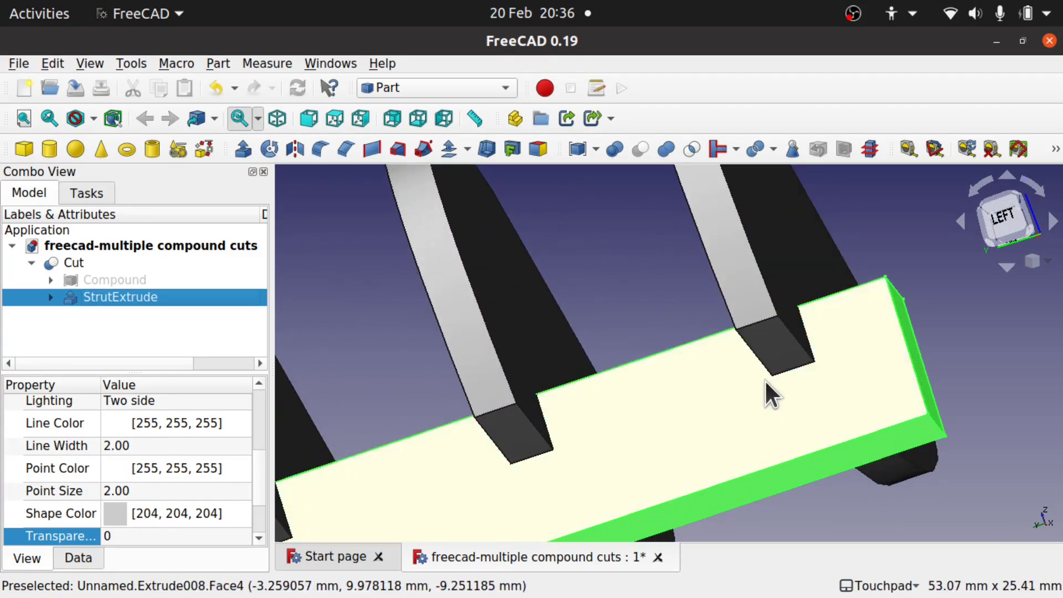
{"action": "scroll", "coordinate": [729, 378], "scroll_direction": "down", "scroll_amount": 6}
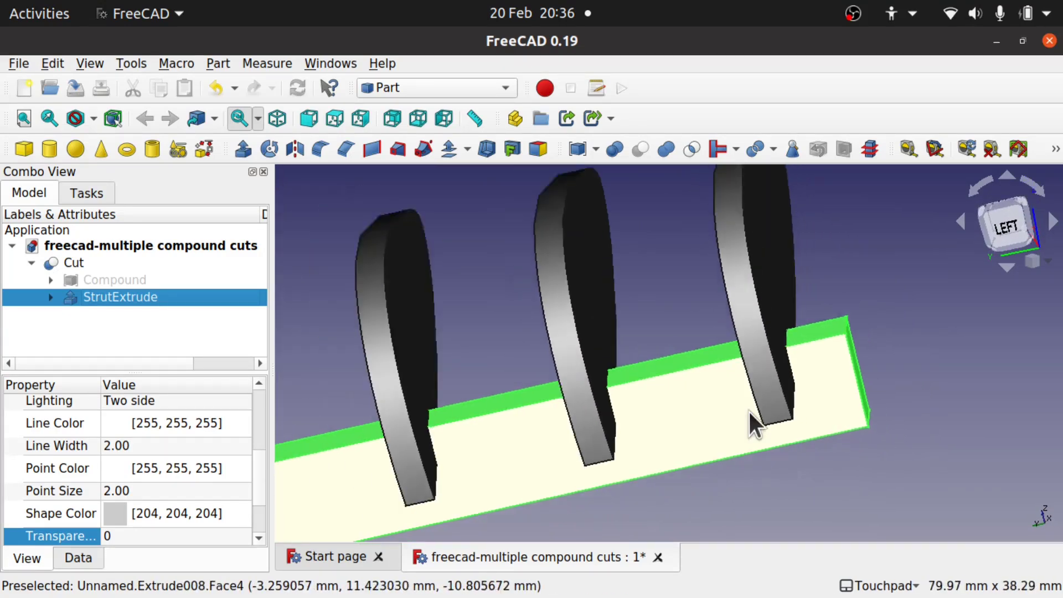
{"action": "middle_click_drag", "start_coordinate": [749, 412], "coordinate": [686, 437]}
{"action": "left_click", "coordinate": [687, 439]}
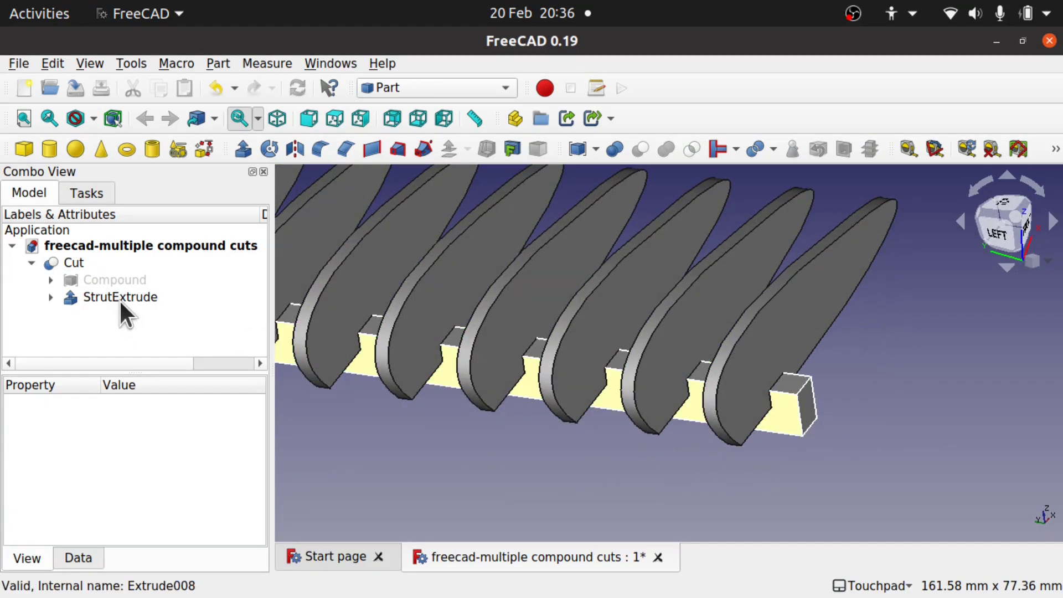
- Delete the Cut so StrutExtrude and Compound are separate again
{"action": "left_click", "coordinate": [71, 260]}
{"action": "key", "text": "Delete"}
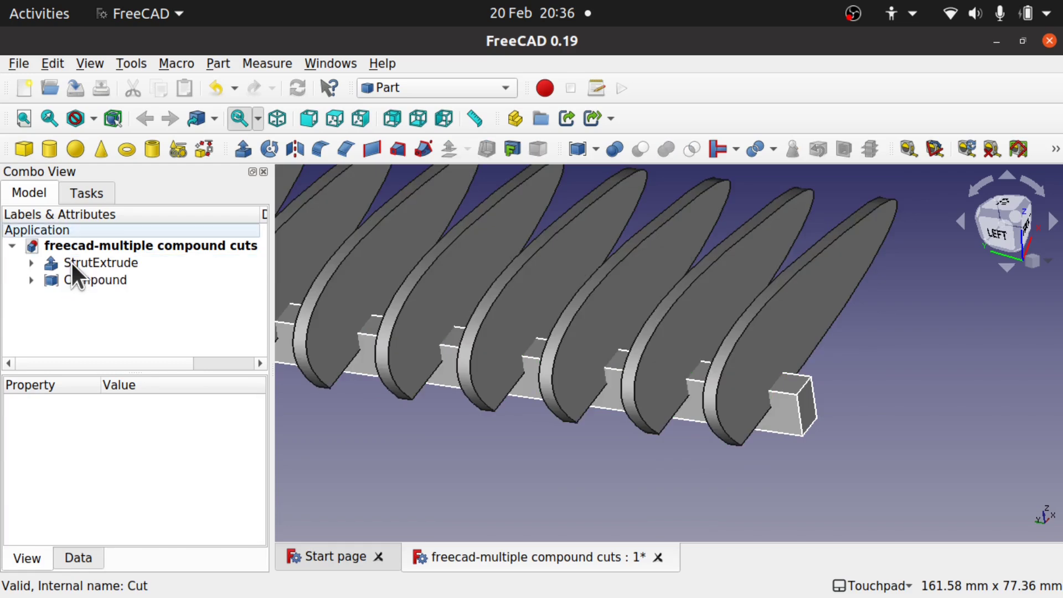
{"action": "left_click", "coordinate": [103, 278]}
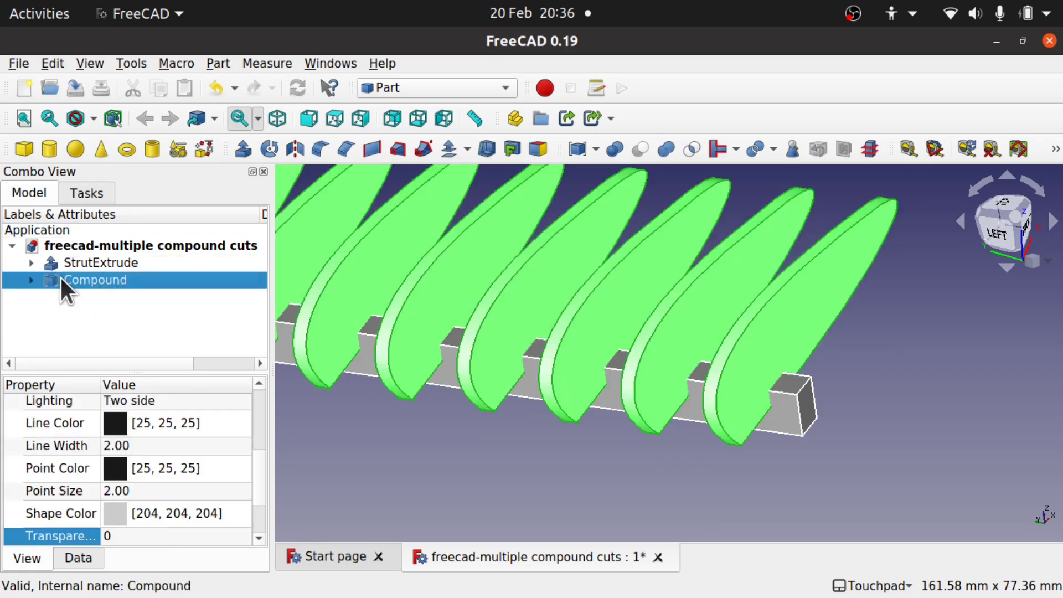
{"action": "left_click", "coordinate": [105, 262]}
{"action": "left_click", "coordinate": [670, 494]}
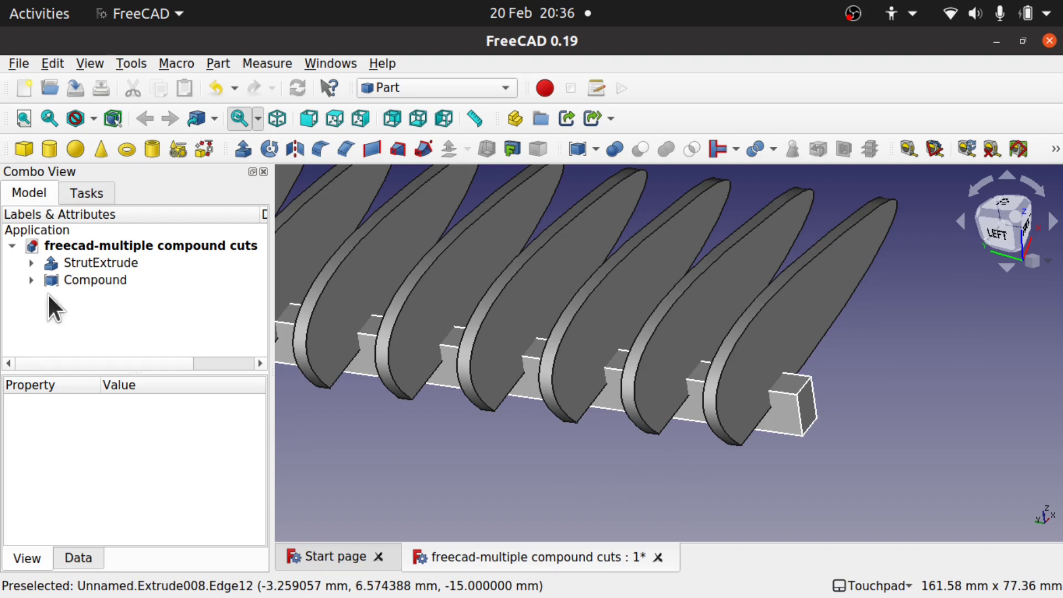
- Try a 3D offset of the Compound, then dismiss the error and cancel
{"action": "left_click", "coordinate": [92, 282]}
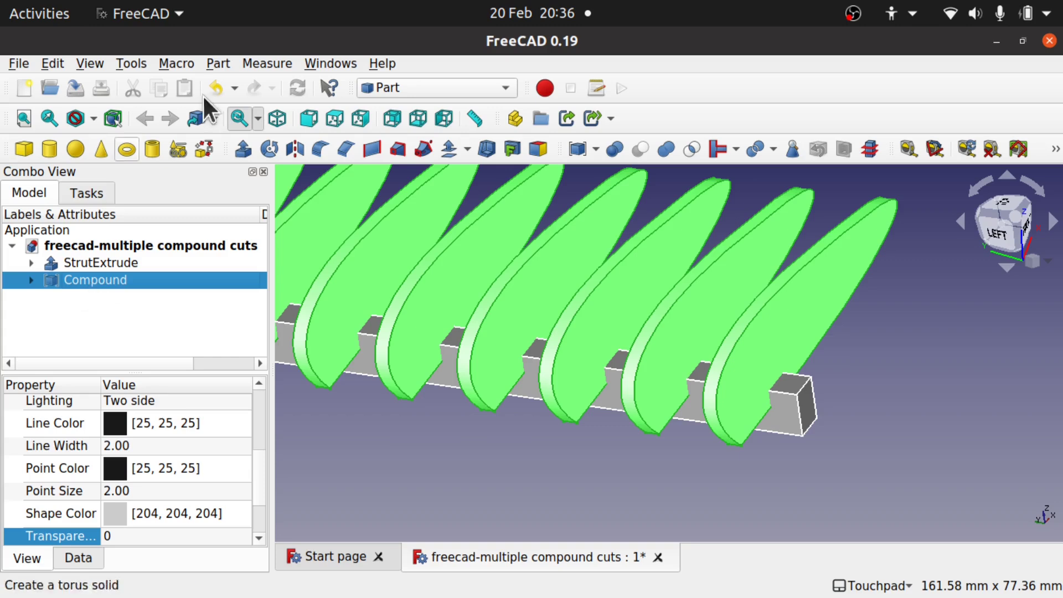
{"action": "left_click", "coordinate": [218, 64]}
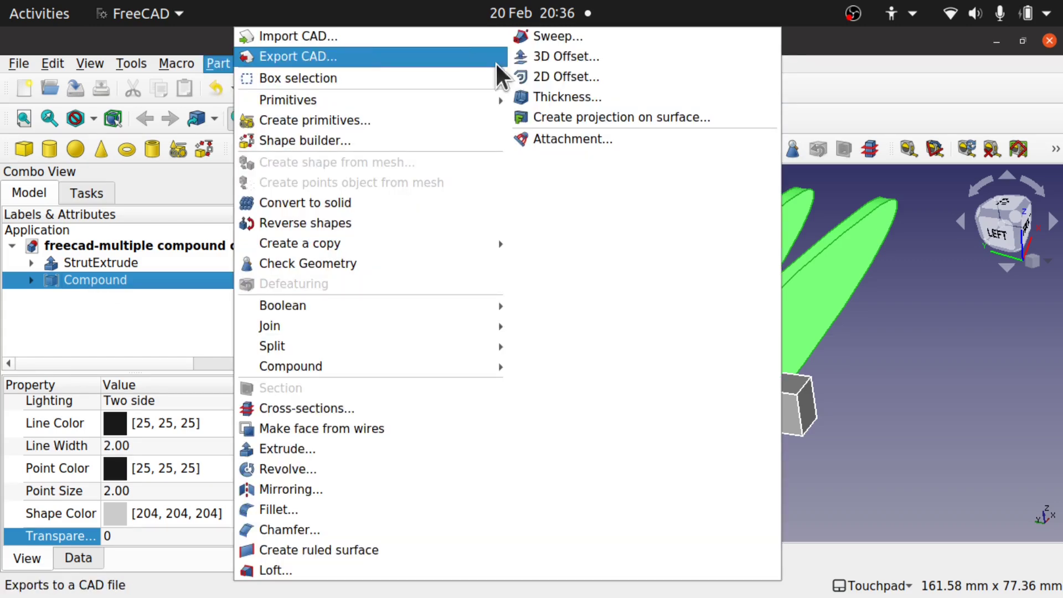
{"action": "left_click", "coordinate": [557, 60]}
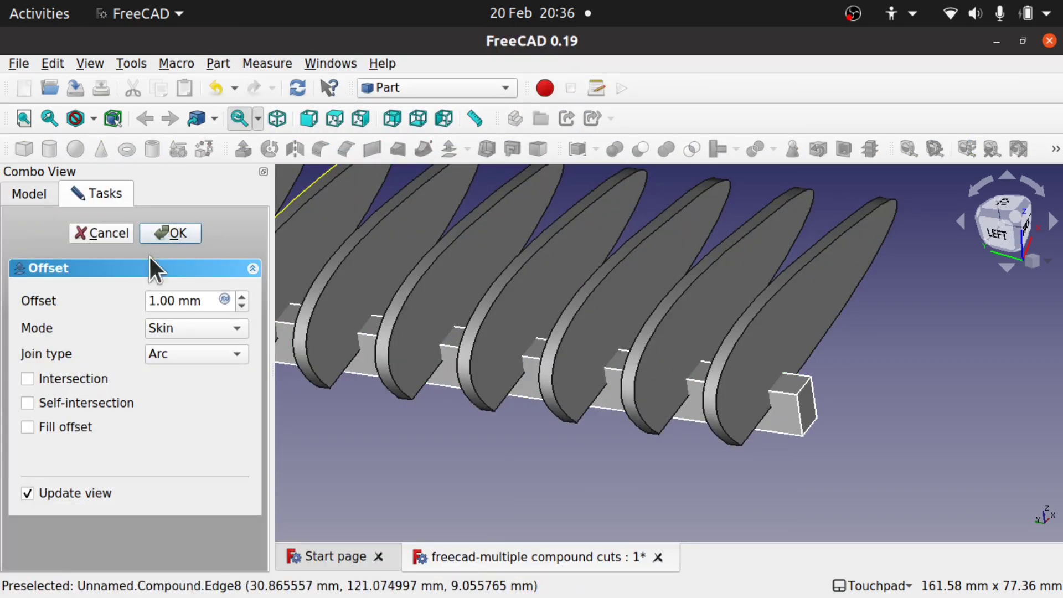
{"action": "left_click", "coordinate": [180, 234]}
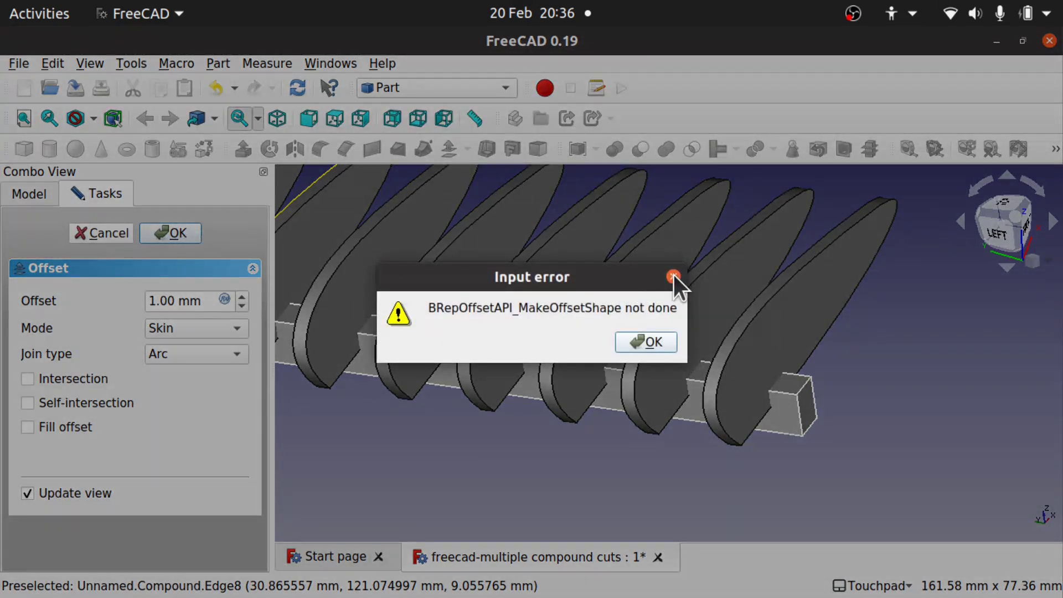
{"action": "left_click", "coordinate": [673, 275]}
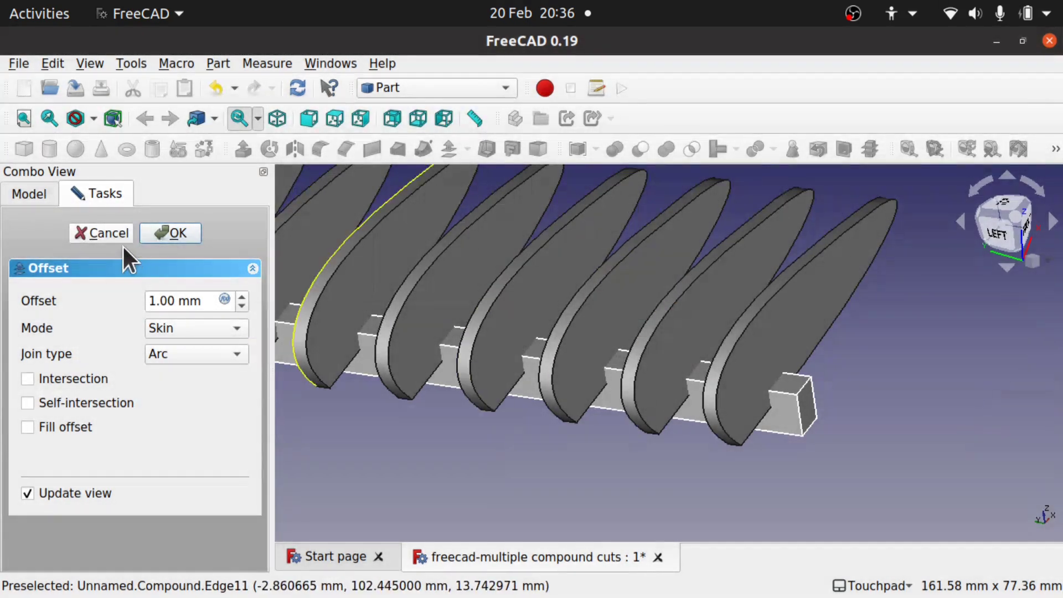
{"action": "left_click", "coordinate": [110, 234]}
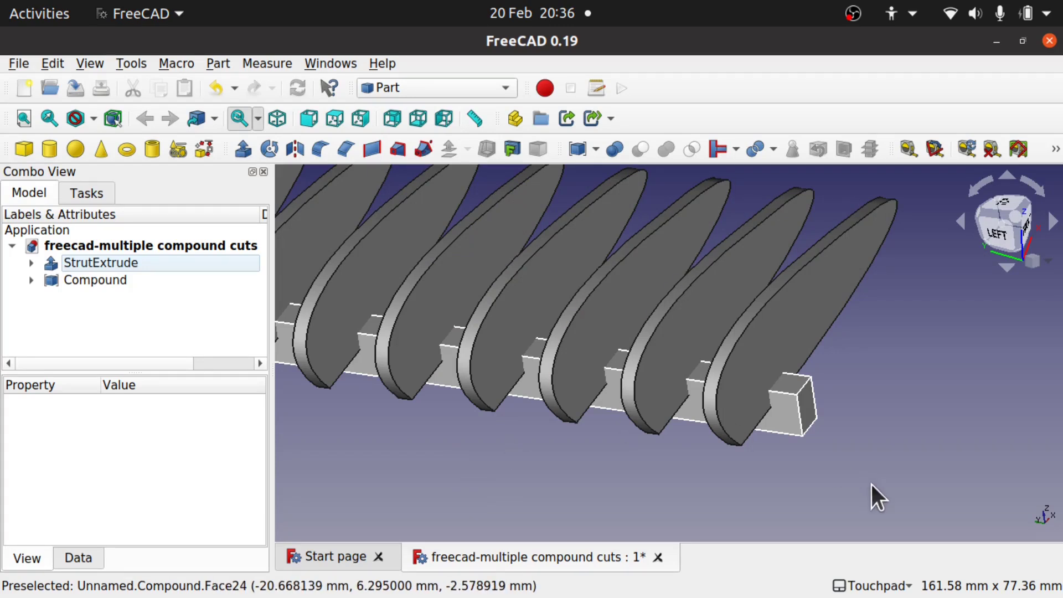
- Start a 1 mm Skin 3D offset of StrutExtrude using the Intersection join type
{"action": "left_click", "coordinate": [789, 418]}
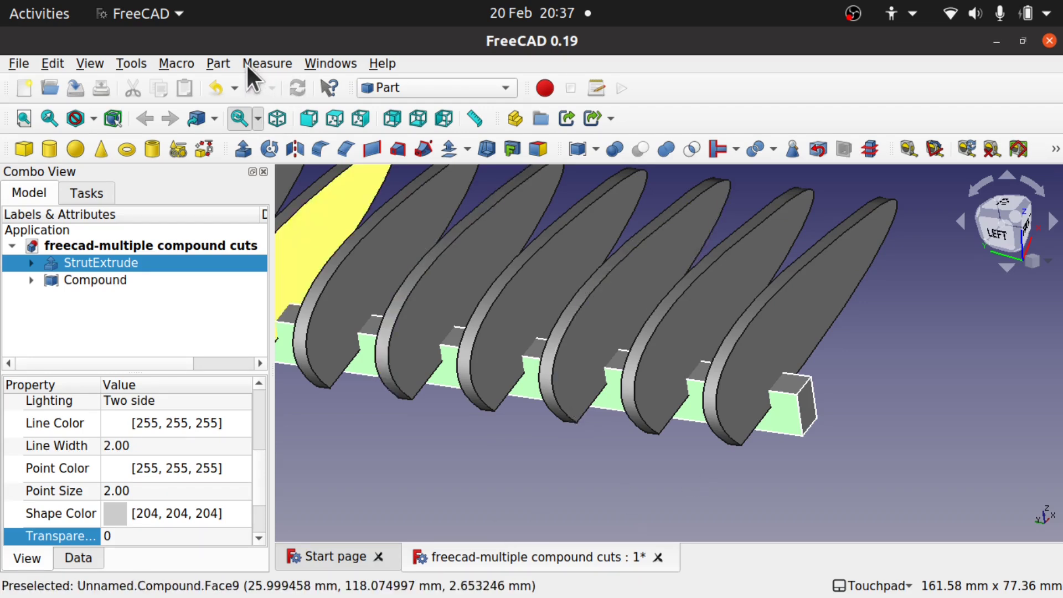
{"action": "left_click", "coordinate": [218, 63]}
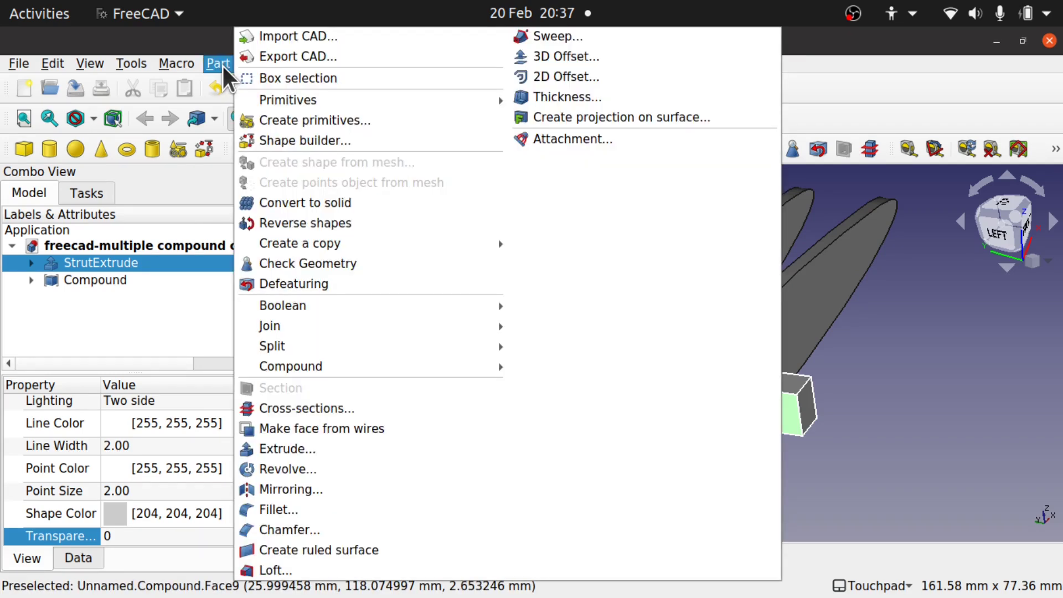
{"action": "left_click", "coordinate": [555, 56]}
{"action": "left_click_drag", "start_coordinate": [829, 375], "coordinate": [743, 375], "text": "alt"}
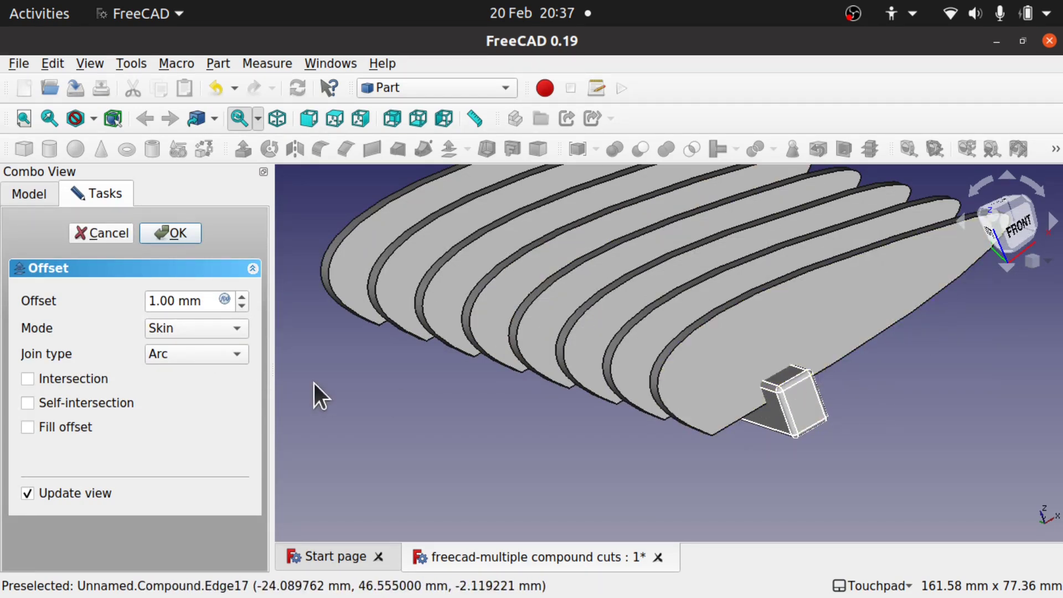
{"action": "left_click", "coordinate": [182, 354]}
{"action": "left_click", "coordinate": [186, 387]}
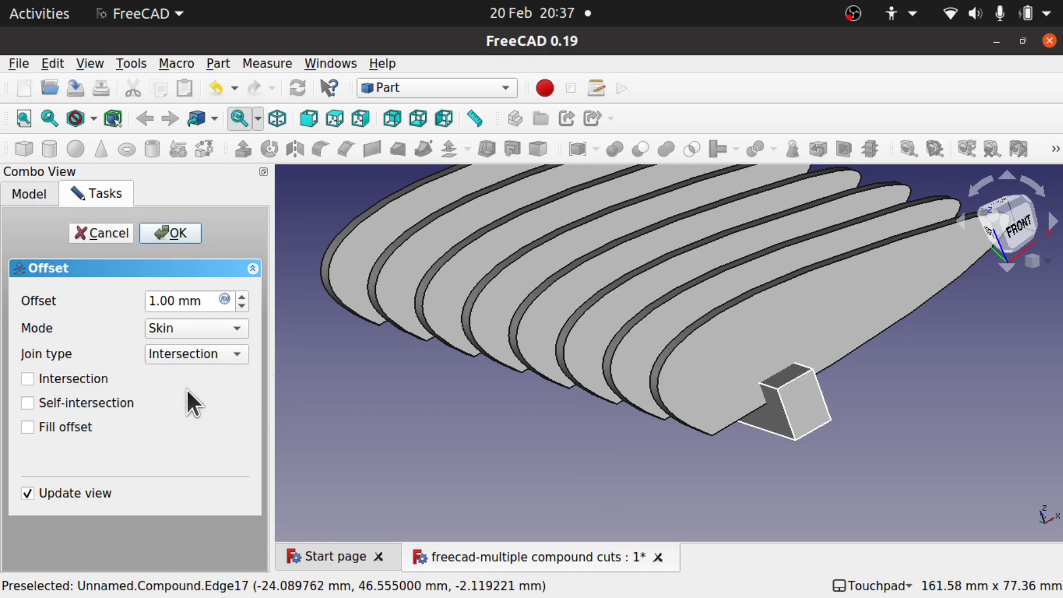
- Confirm the StrutExtrude offset, creating the Offset object
{"action": "left_click_drag", "start_coordinate": [715, 431], "coordinate": [733, 475], "text": "alt"}
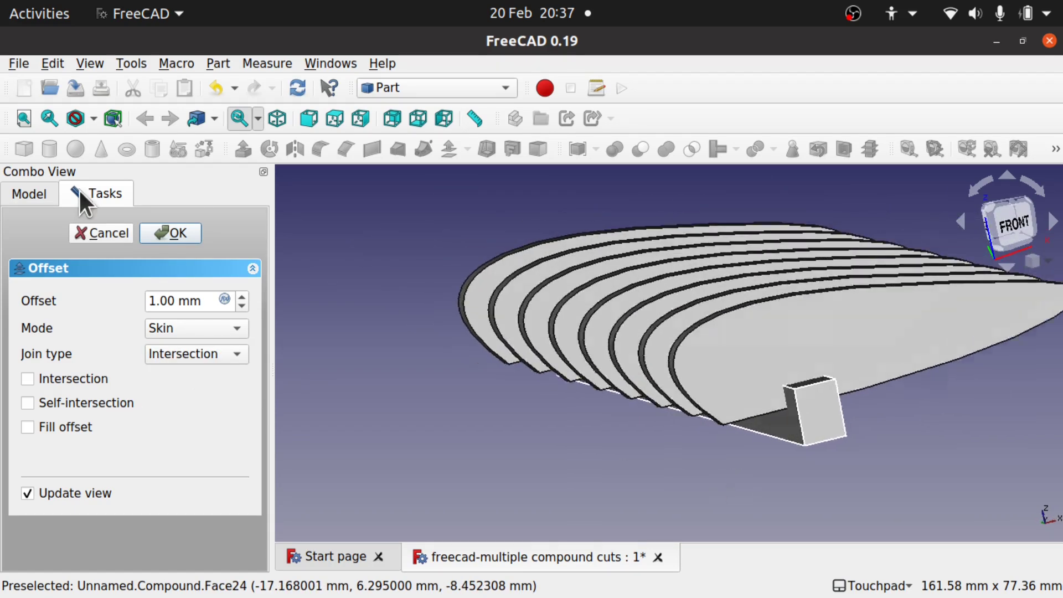
{"action": "left_click", "coordinate": [172, 229]}
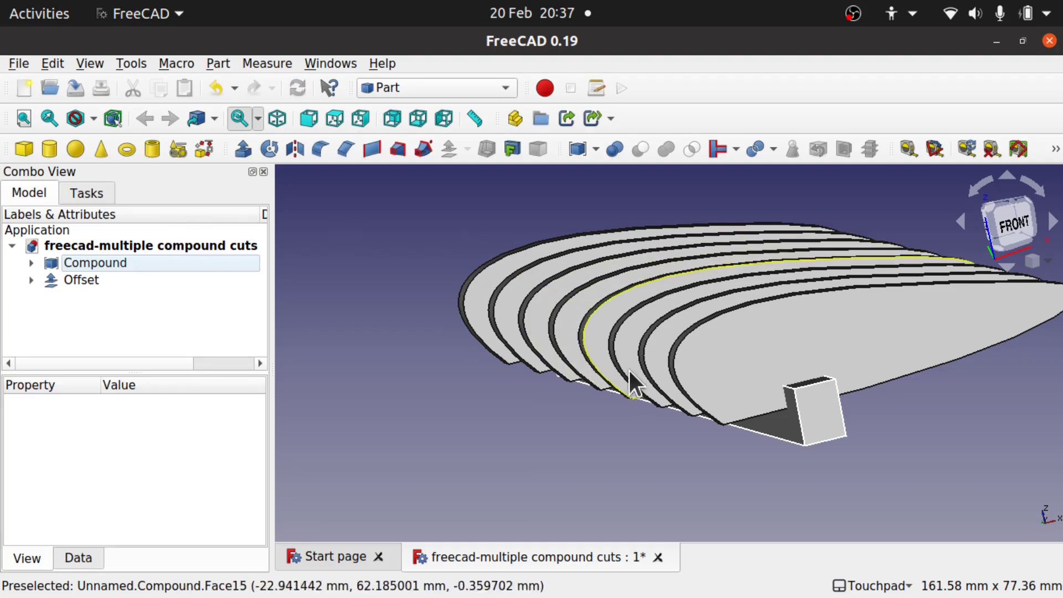
{"action": "left_click_drag", "start_coordinate": [636, 371], "coordinate": [659, 375], "text": "alt"}
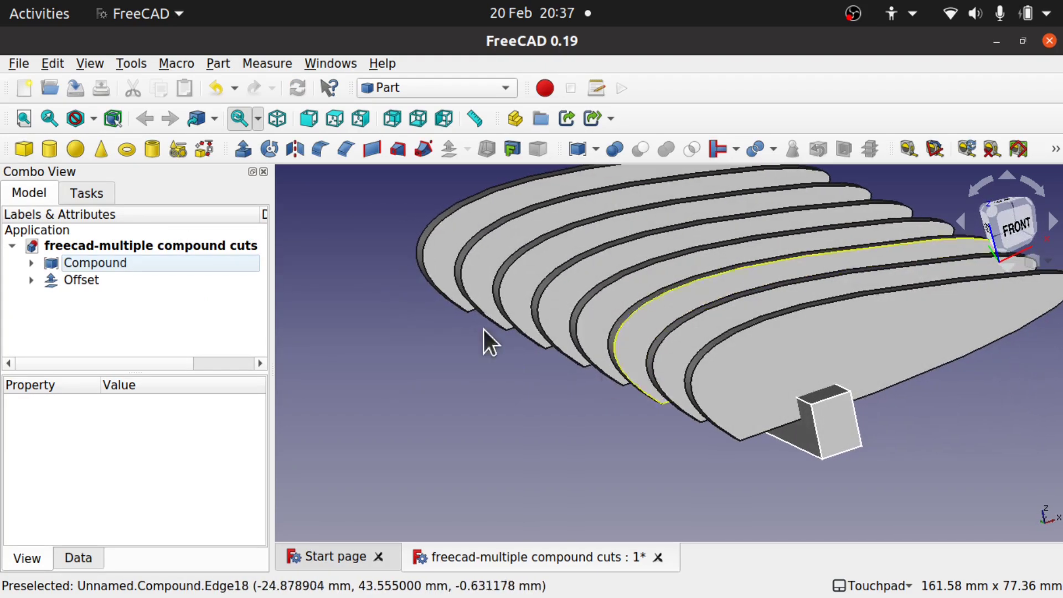
- Set the Offset's transparency to 80 and view the model from the front
{"action": "left_click", "coordinate": [91, 281]}
{"action": "left_click", "coordinate": [32, 281]}
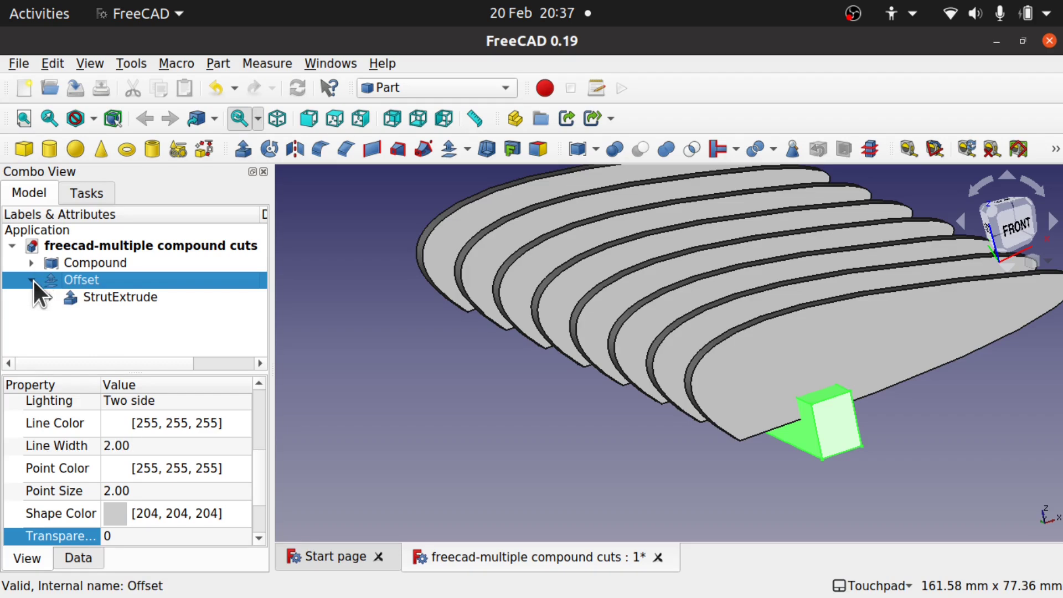
{"action": "left_click", "coordinate": [31, 279]}
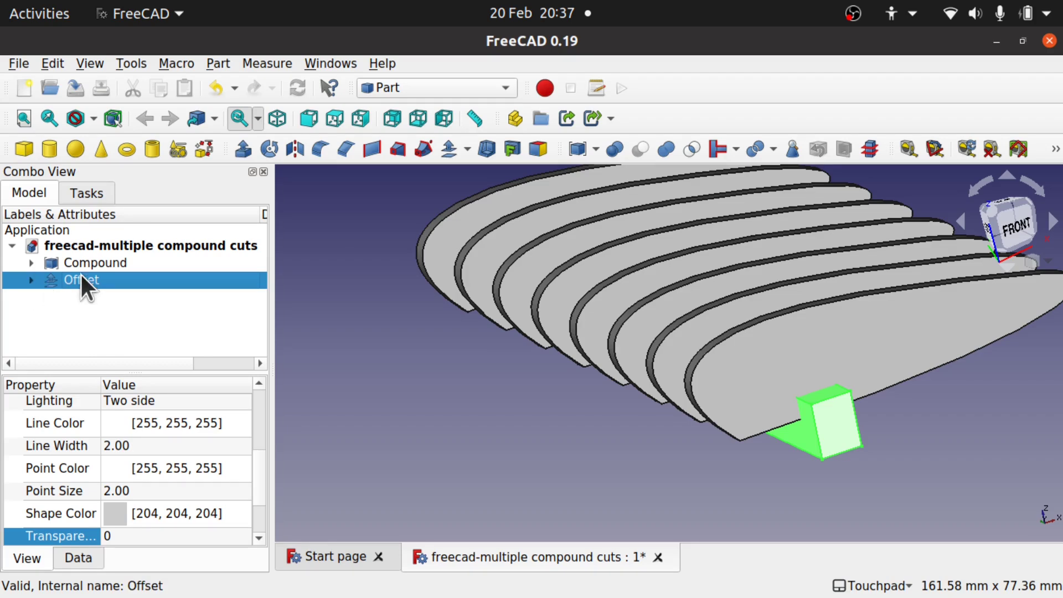
{"action": "scroll", "coordinate": [261, 404], "scroll_direction": "up", "scroll_amount": 3}
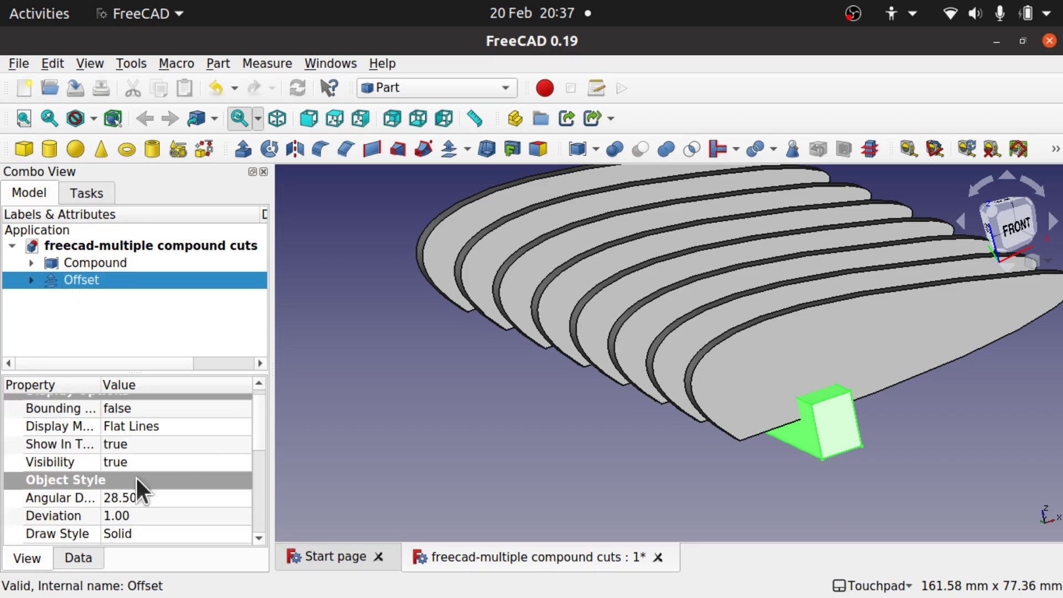
{"action": "left_click", "coordinate": [72, 552]}
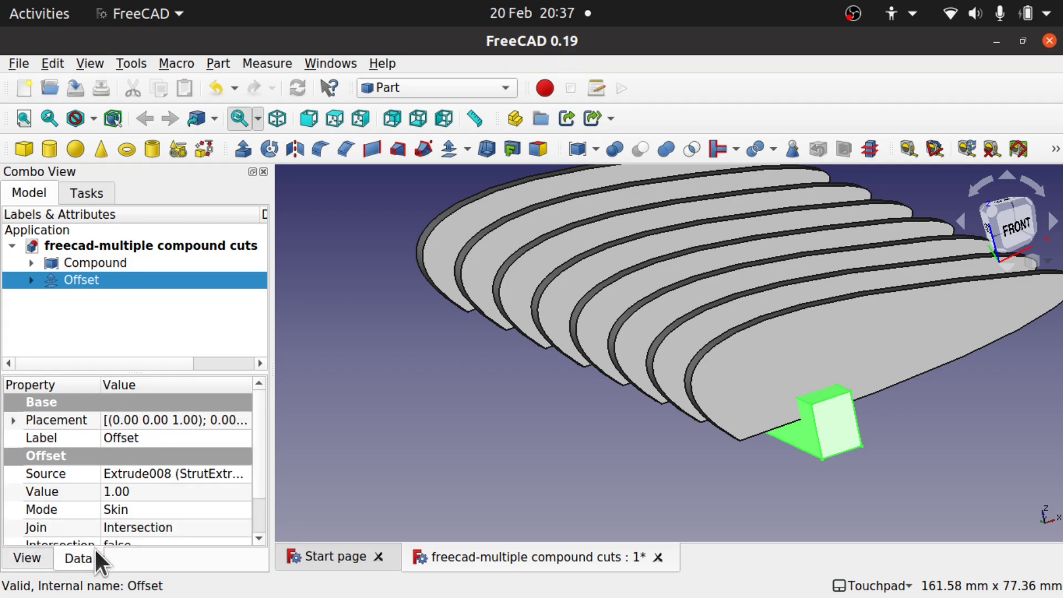
{"action": "left_click", "coordinate": [28, 557]}
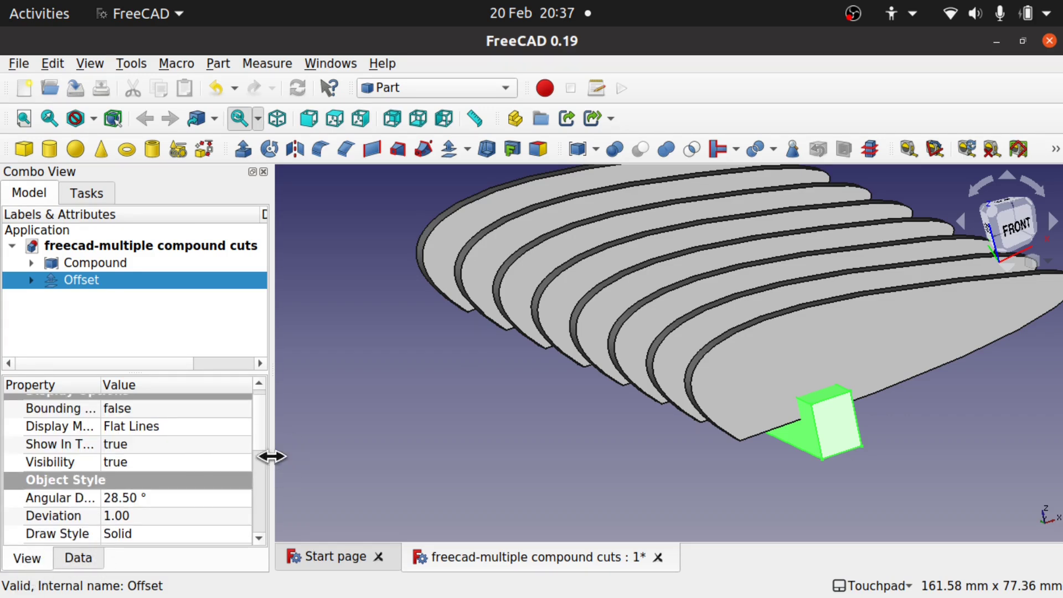
{"action": "scroll", "coordinate": [261, 487], "scroll_direction": "down", "scroll_amount": 3}
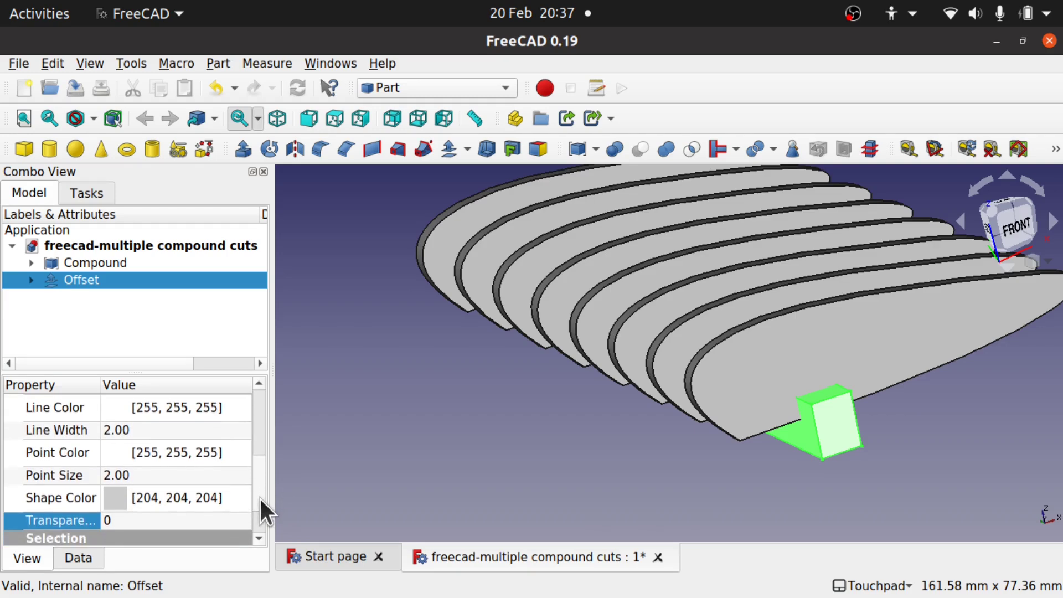
{"action": "left_click", "coordinate": [187, 519]}
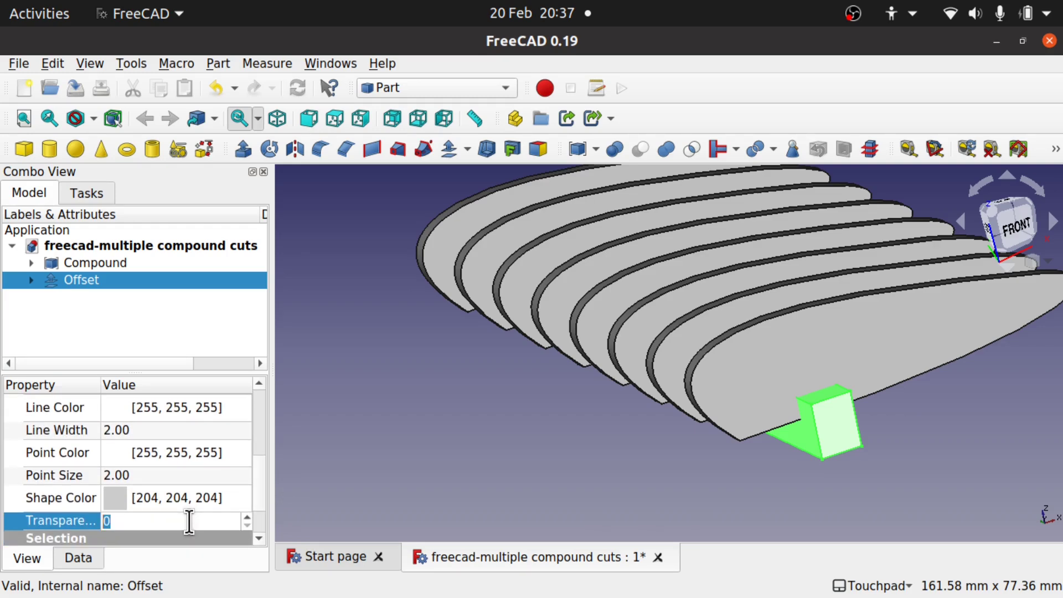
{"action": "type", "text": "80"}
{"action": "left_click", "coordinate": [800, 490]}
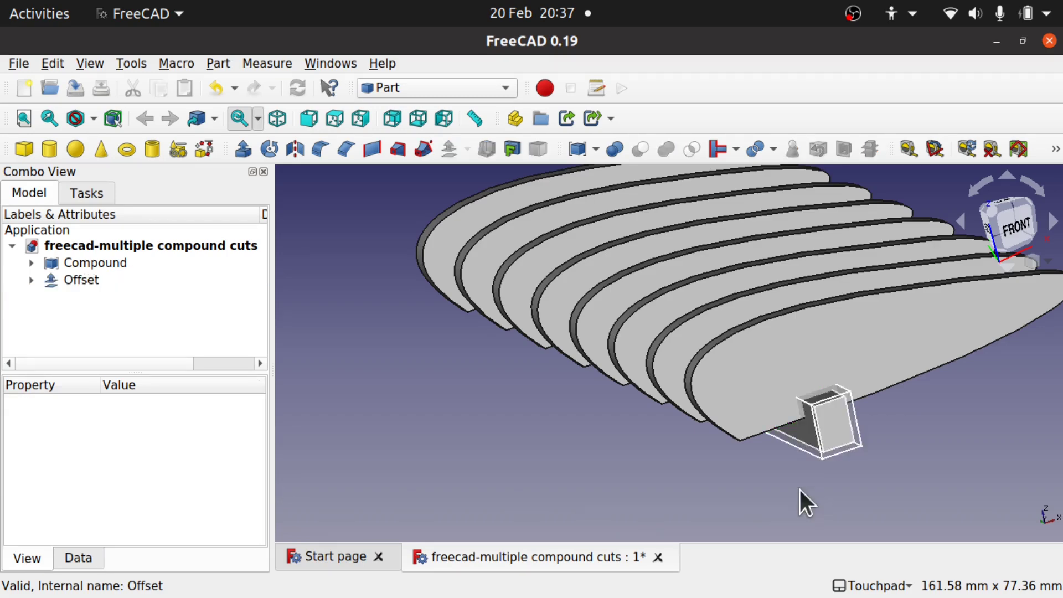
{"action": "key", "text": "1"}
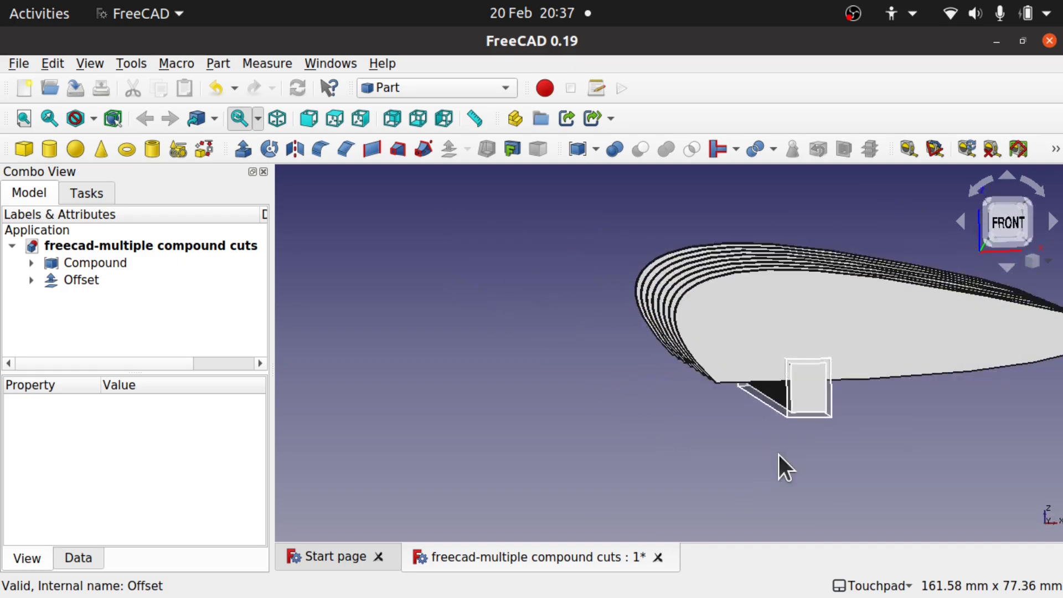
- Hide StrutExtrude and lower the Offset's transparency to 60
{"action": "left_click", "coordinate": [32, 280]}
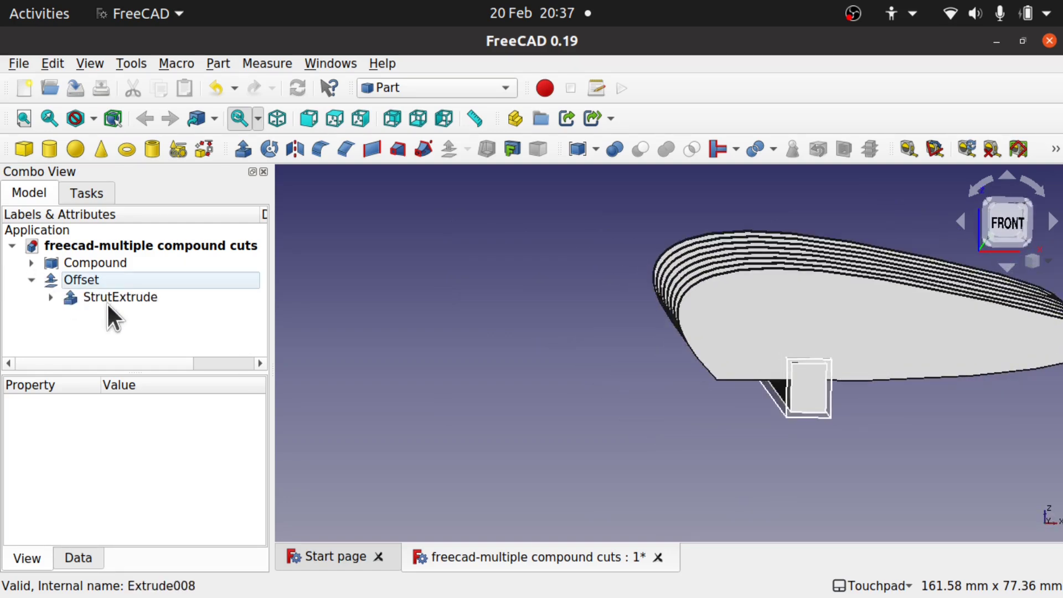
{"action": "left_click", "coordinate": [122, 294]}
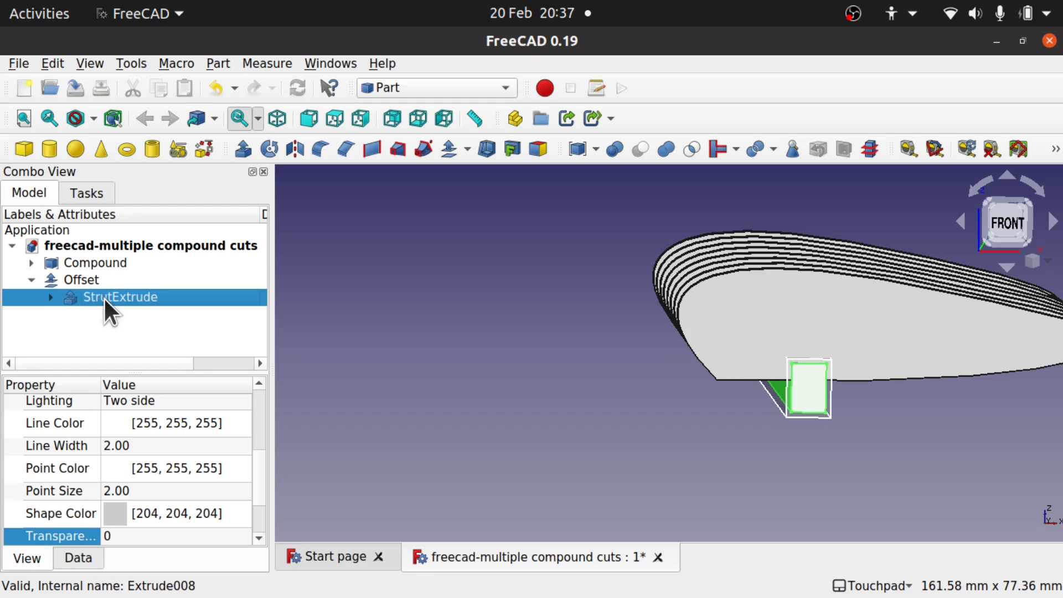
{"action": "key", "text": "space"}
{"action": "left_click_drag", "start_coordinate": [789, 343], "coordinate": [857, 324], "text": "alt"}
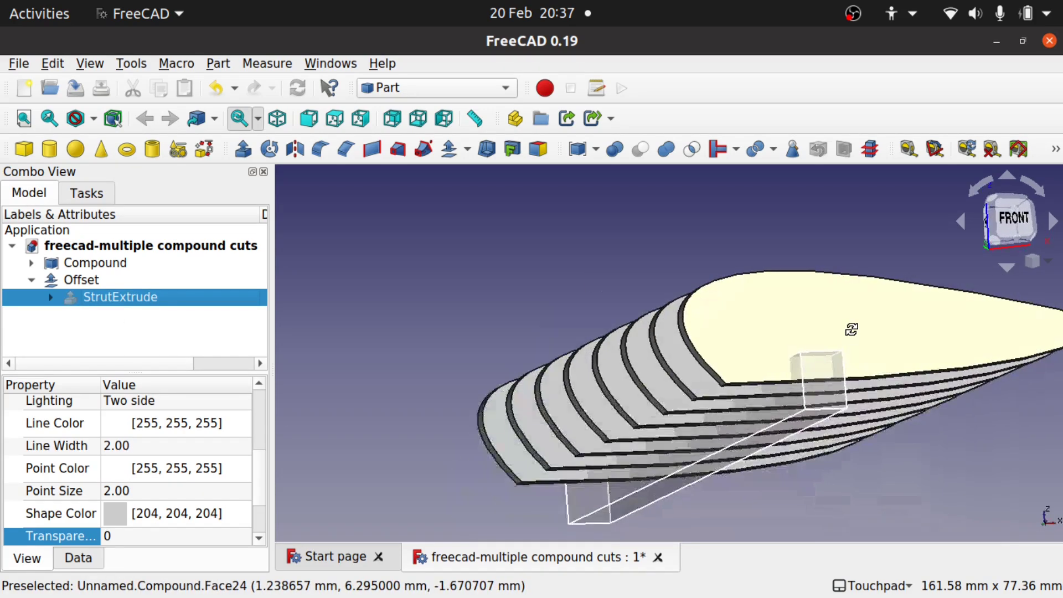
{"action": "middle_click_drag", "start_coordinate": [852, 329], "coordinate": [857, 345]}
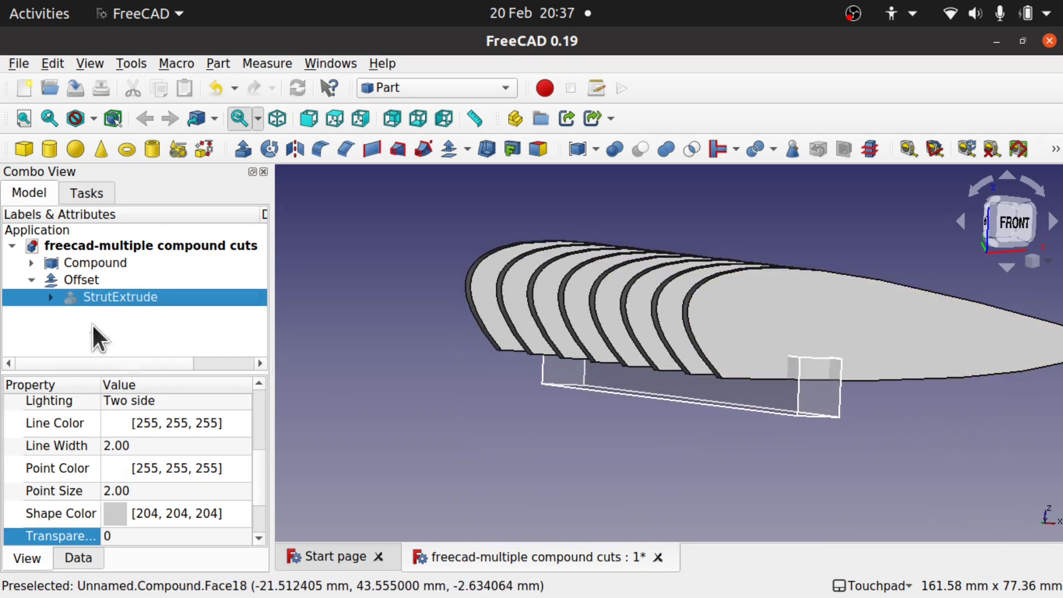
{"action": "left_click", "coordinate": [82, 284]}
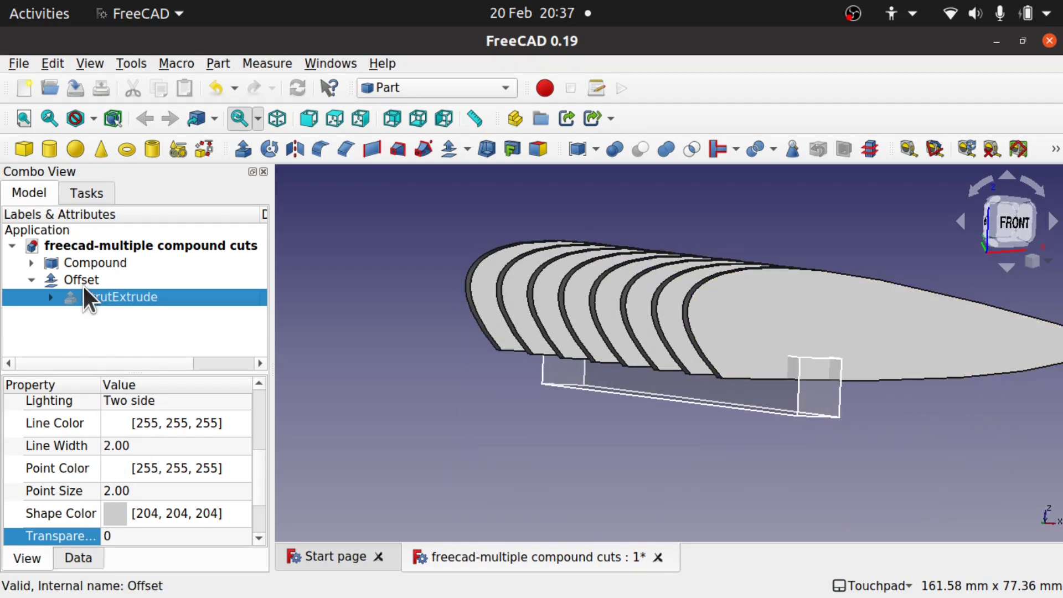
{"action": "left_click", "coordinate": [127, 533]}
{"action": "type", "text": "60"}
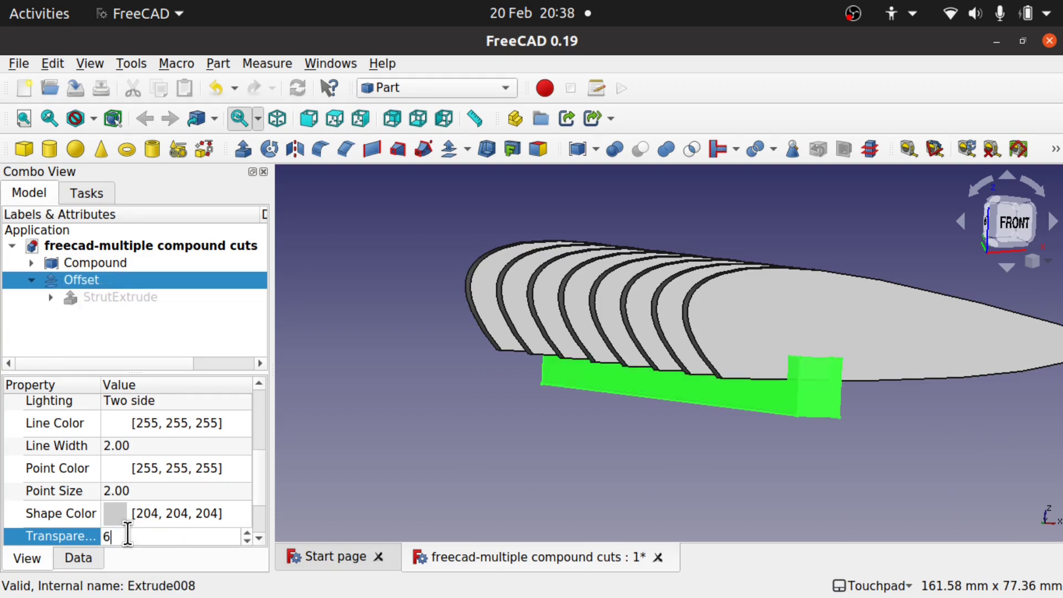
{"action": "left_click", "coordinate": [755, 446]}
{"action": "left_click_drag", "start_coordinate": [836, 408], "coordinate": [870, 388], "text": "alt"}
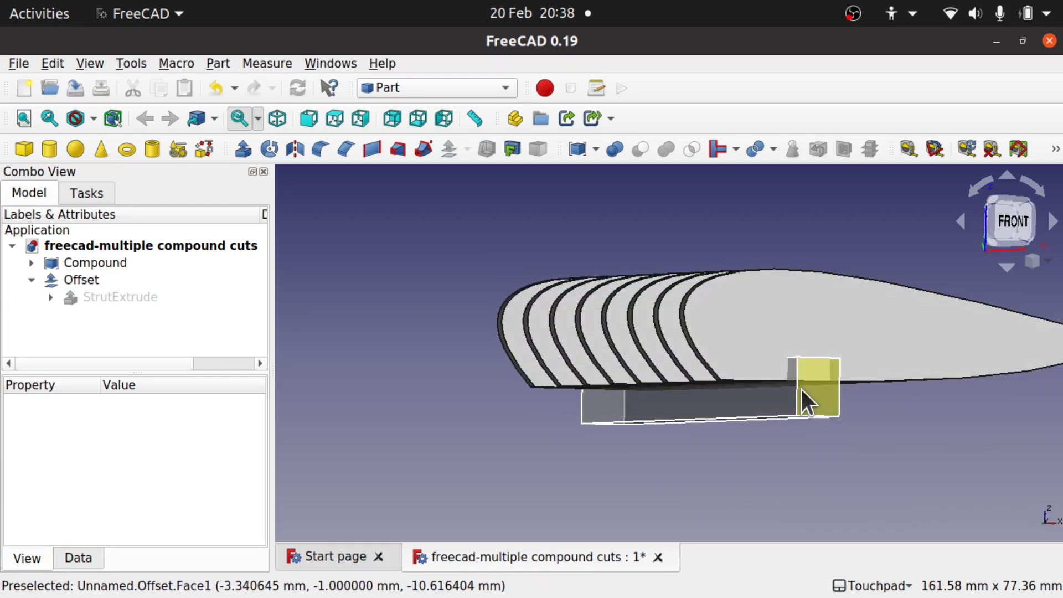
- Cut the Offset strut shell from the airfoil Compound
{"action": "left_click", "coordinate": [107, 268]}
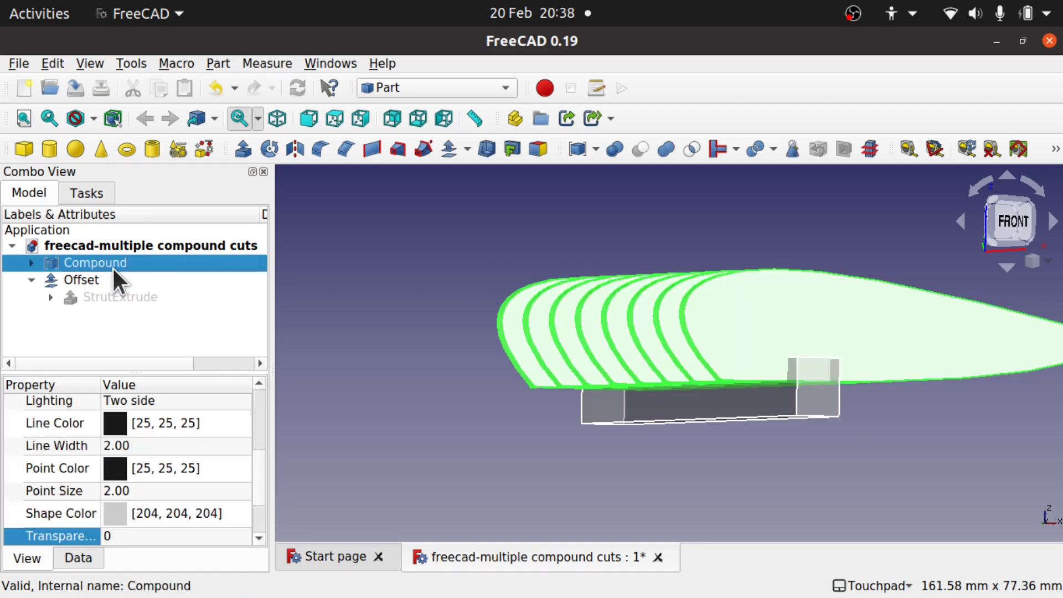
{"action": "left_click", "coordinate": [86, 278], "text": "ctrl"}
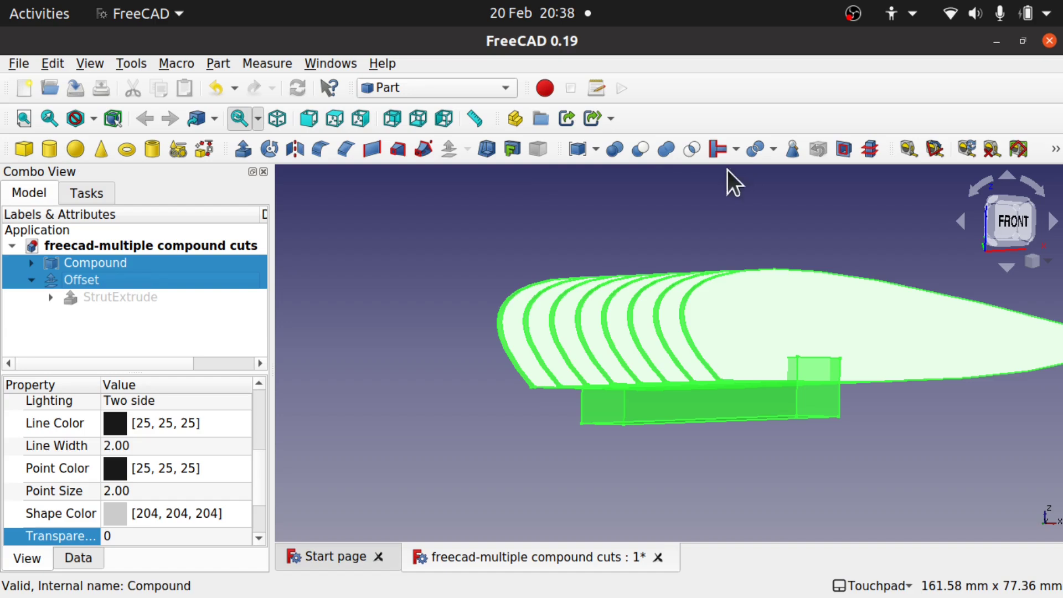
{"action": "left_click", "coordinate": [632, 153]}
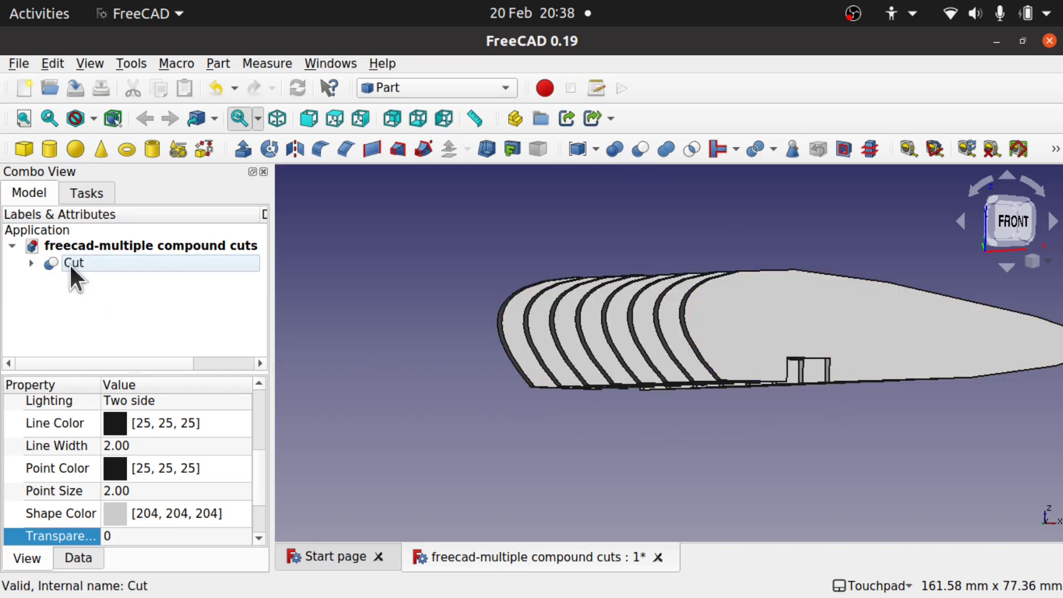
- Show StrutExtrude again and orbit and zoom to inspect the slot
{"action": "left_click", "coordinate": [38, 262]}
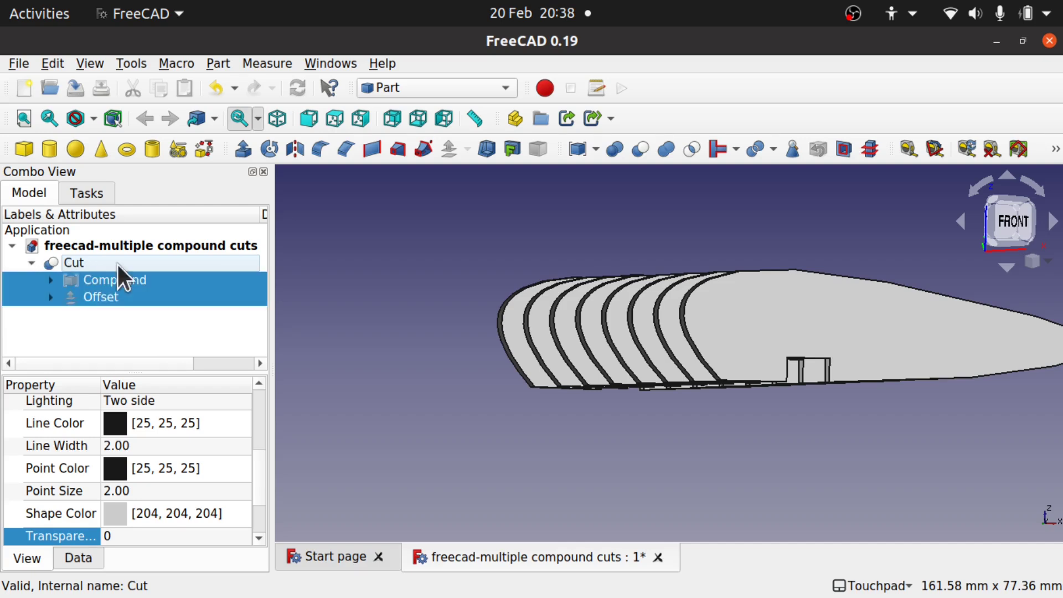
{"action": "left_click", "coordinate": [54, 298]}
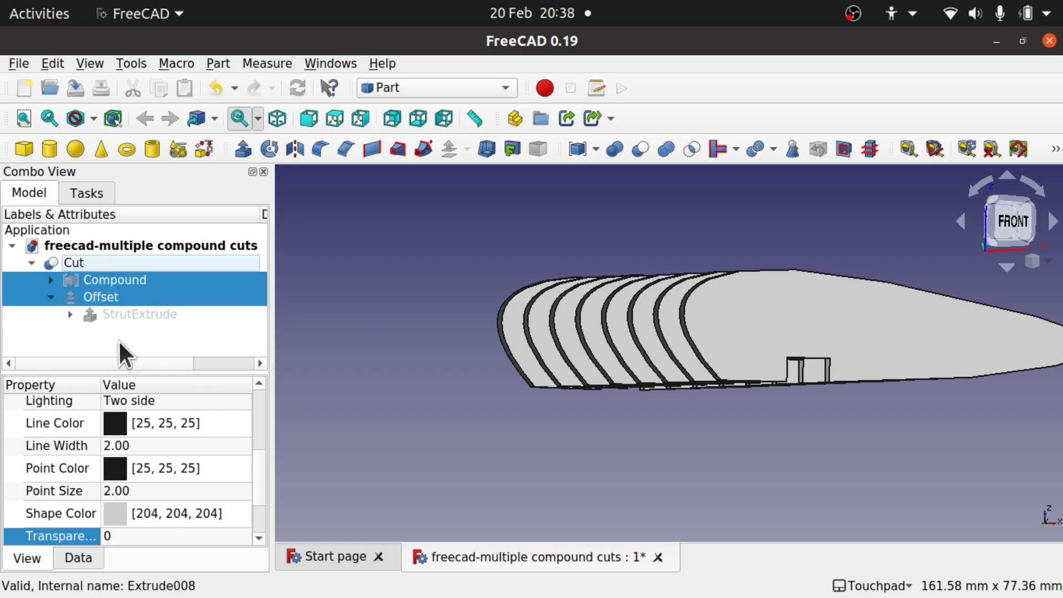
{"action": "left_click", "coordinate": [69, 331]}
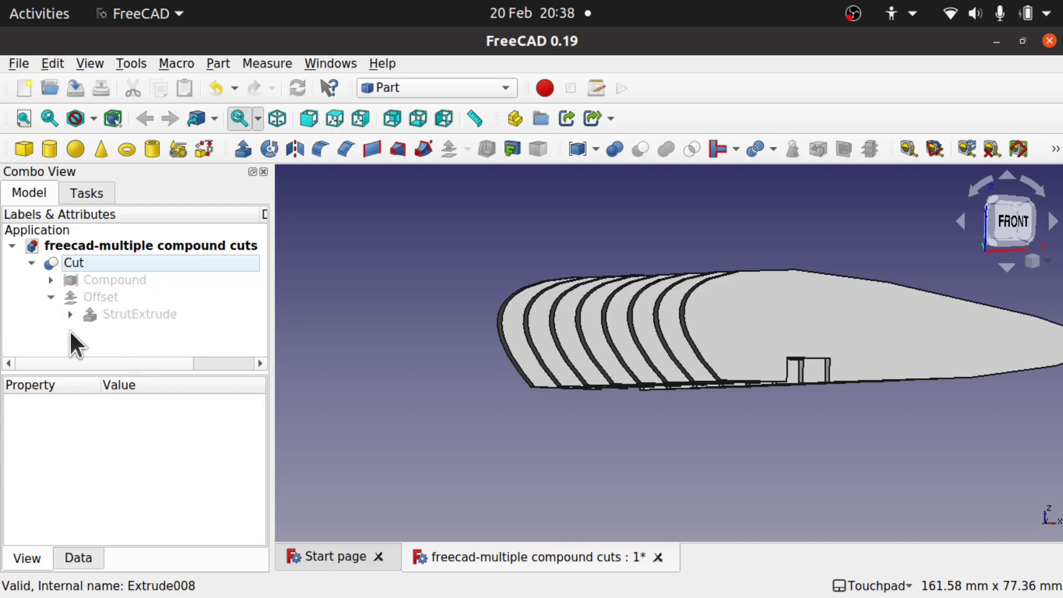
{"action": "left_click", "coordinate": [147, 314]}
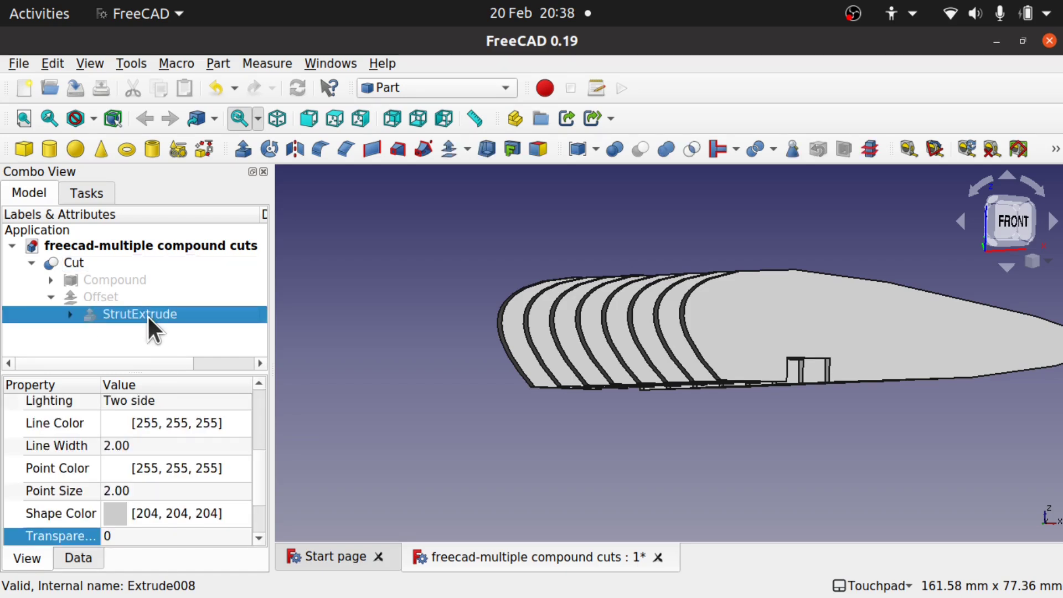
{"action": "key", "text": "space"}
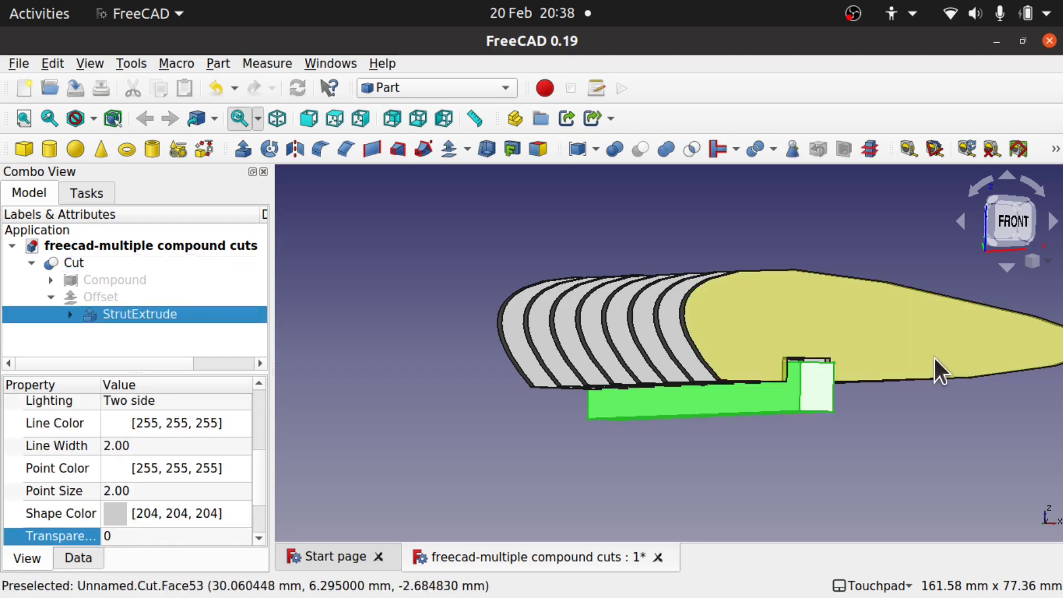
{"action": "left_click_drag", "start_coordinate": [916, 373], "coordinate": [816, 373], "text": "alt"}
{"action": "scroll", "coordinate": [813, 367], "scroll_direction": "up", "scroll_amount": 5}
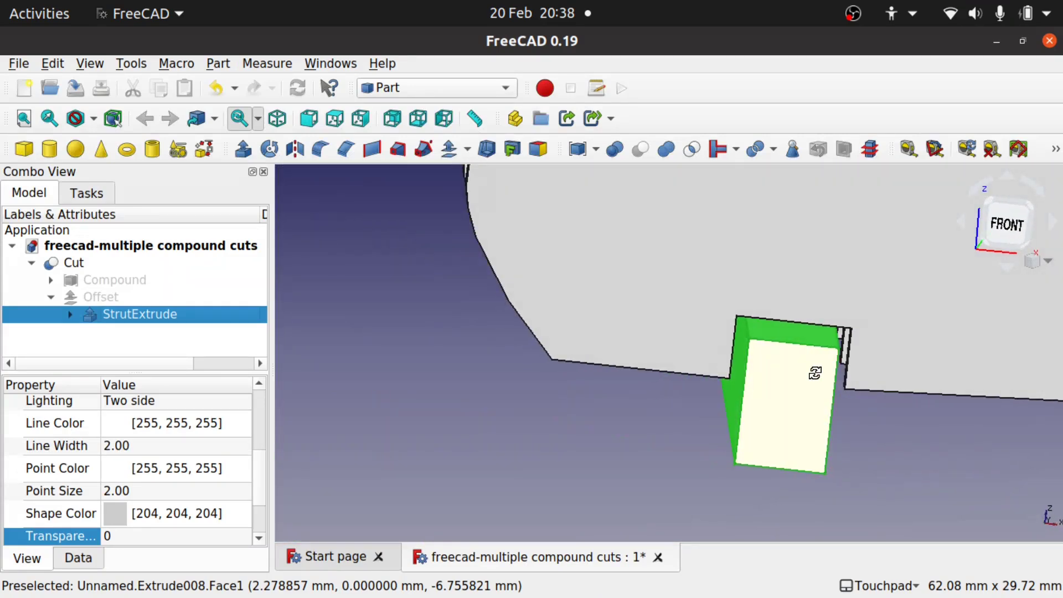
- Raise StrutExtrude 3 mm along Z with Transform
{"action": "left_click", "coordinate": [109, 299]}
{"action": "left_click", "coordinate": [145, 314]}
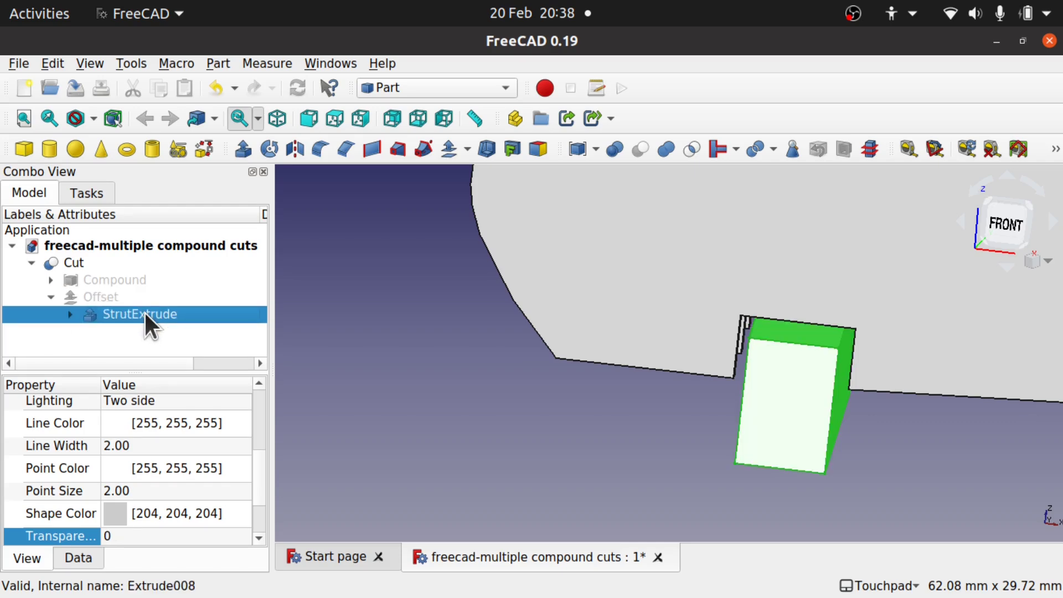
{"action": "right_click", "coordinate": [144, 314]}
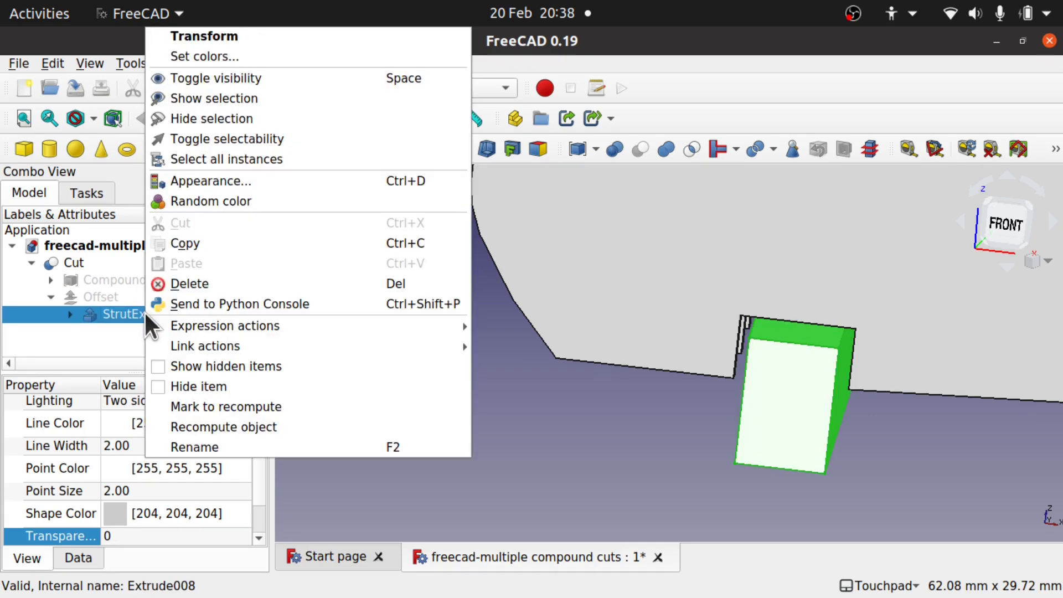
{"action": "left_click", "coordinate": [255, 35]}
{"action": "left_click_drag", "start_coordinate": [798, 242], "coordinate": [817, 211]}
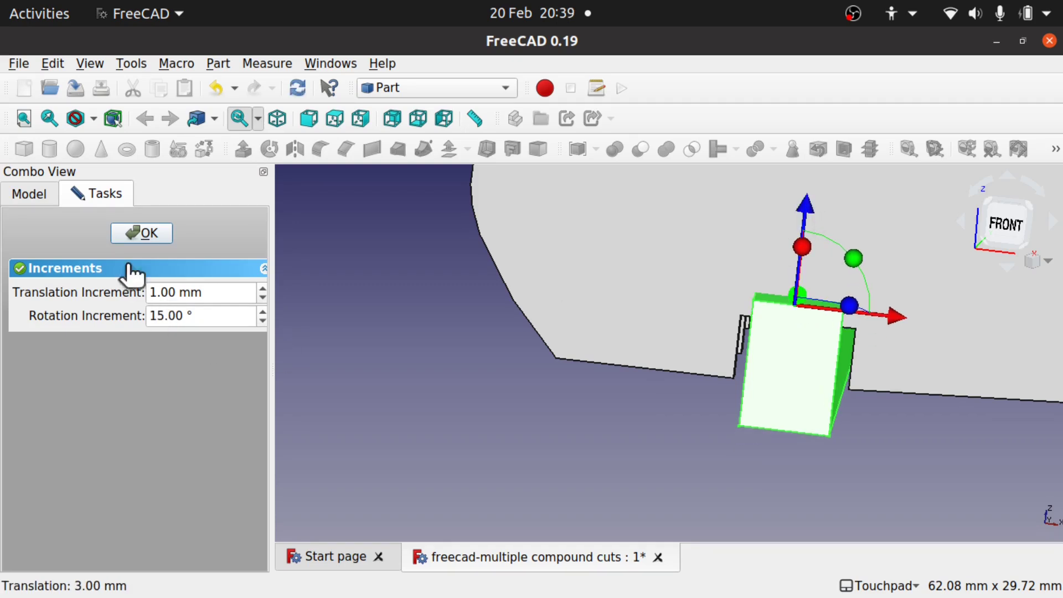
{"action": "left_click", "coordinate": [143, 235]}
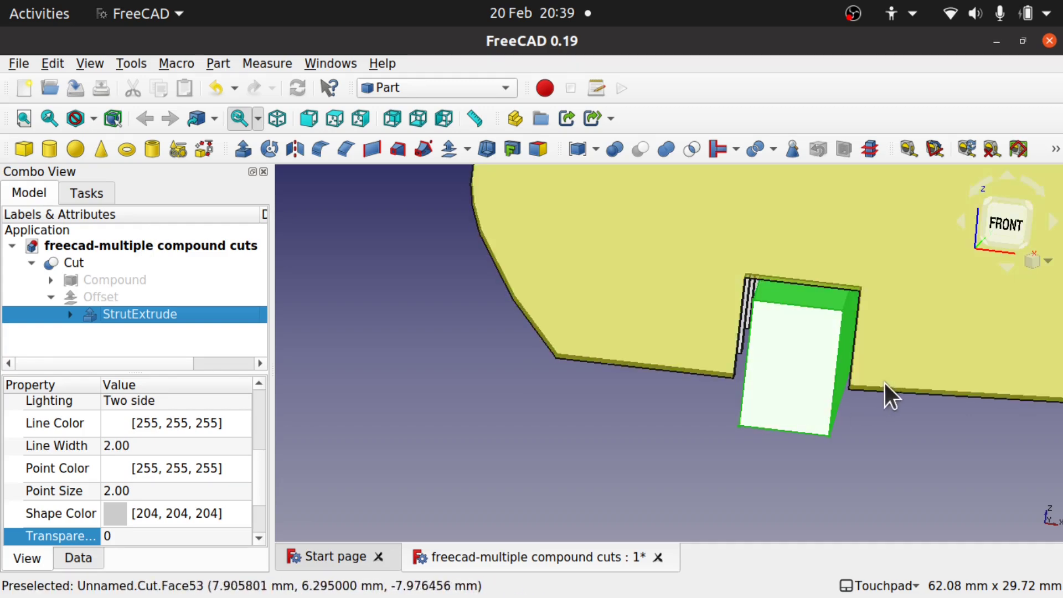
{"action": "left_click", "coordinate": [611, 430]}
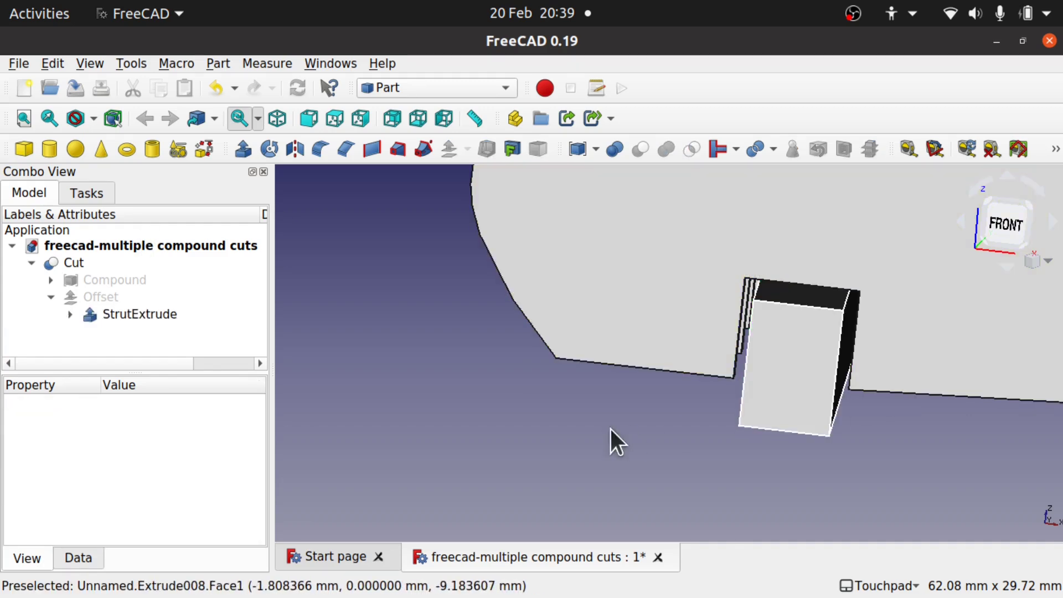
{"action": "left_click", "coordinate": [152, 317]}
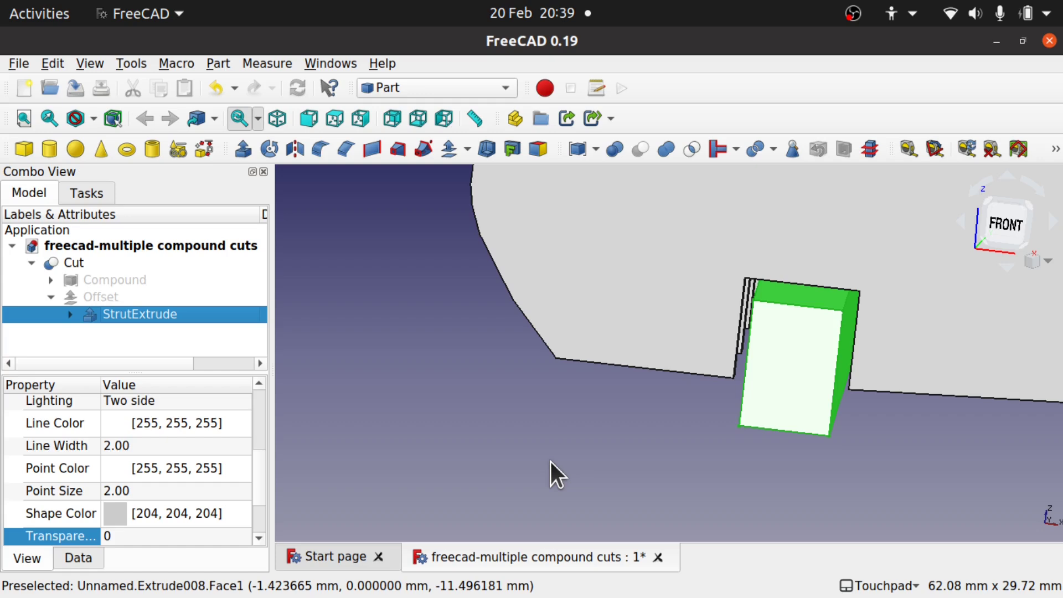
- Clone StrutExtrude from the Draft workbench's Modification menu
{"action": "left_click", "coordinate": [451, 89]}
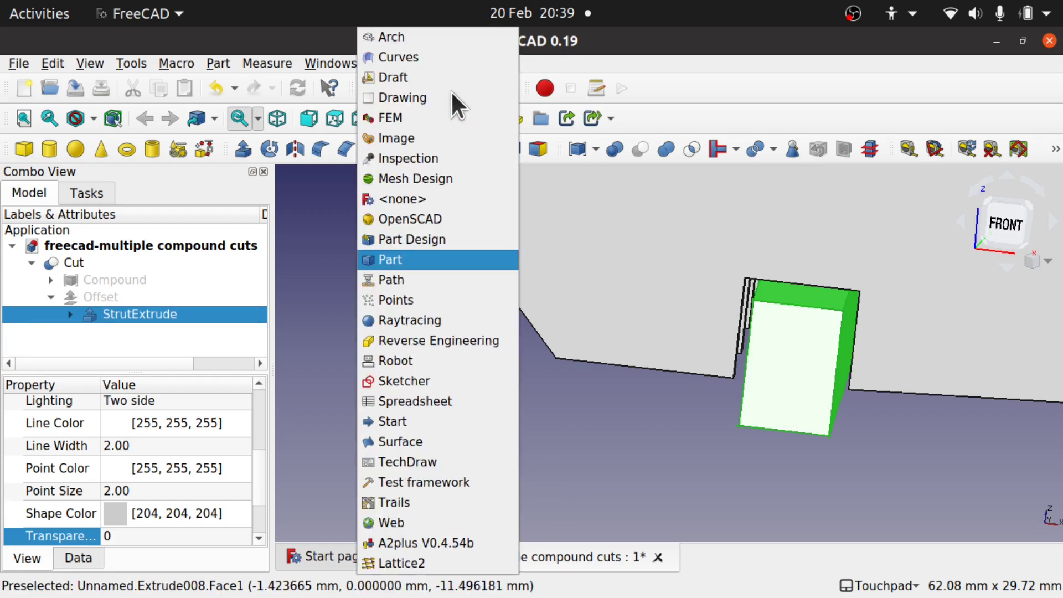
{"action": "left_click", "coordinate": [431, 78]}
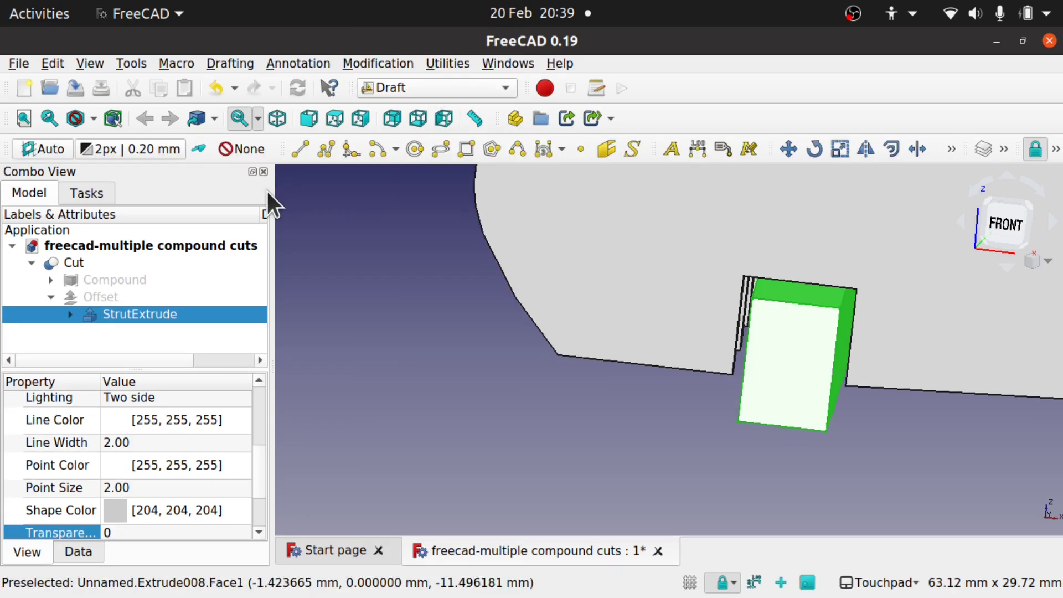
{"action": "left_click", "coordinate": [368, 61]}
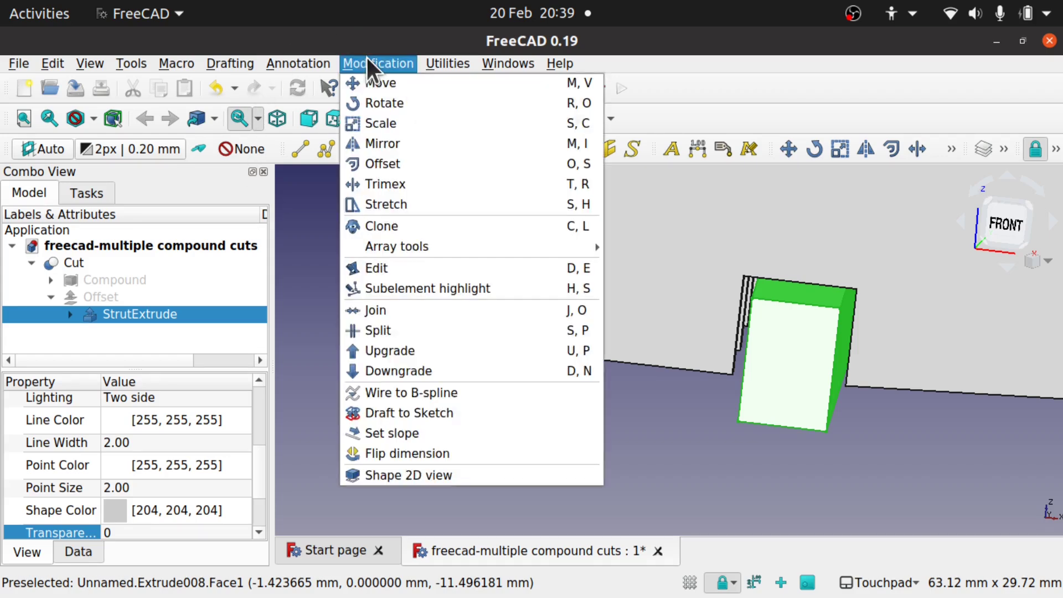
{"action": "left_click", "coordinate": [420, 225]}
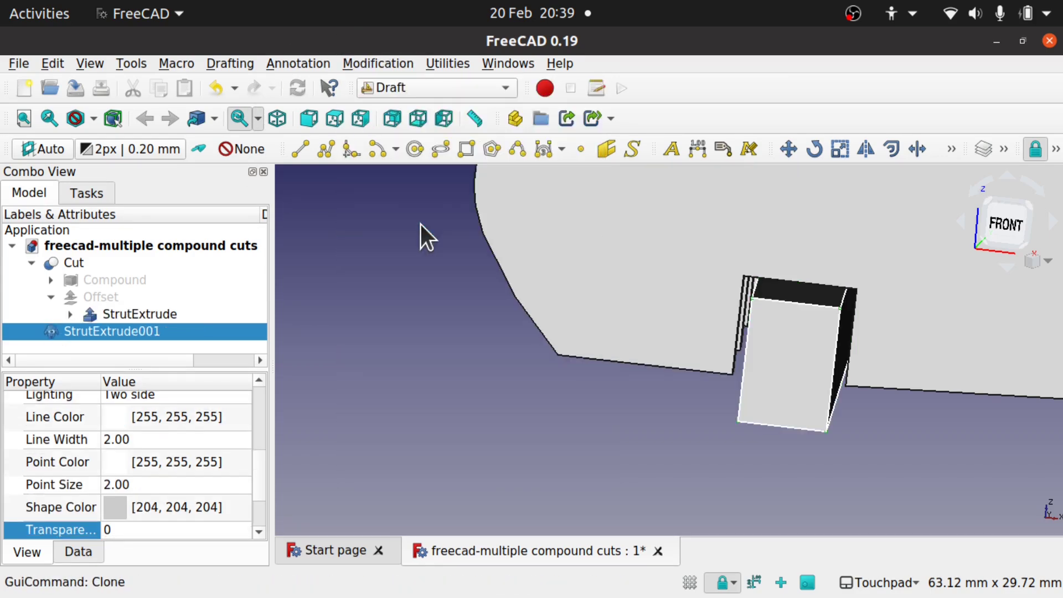
- Move the StrutExtrude001 clone down and to the left with Transform
{"action": "right_click", "coordinate": [124, 334]}
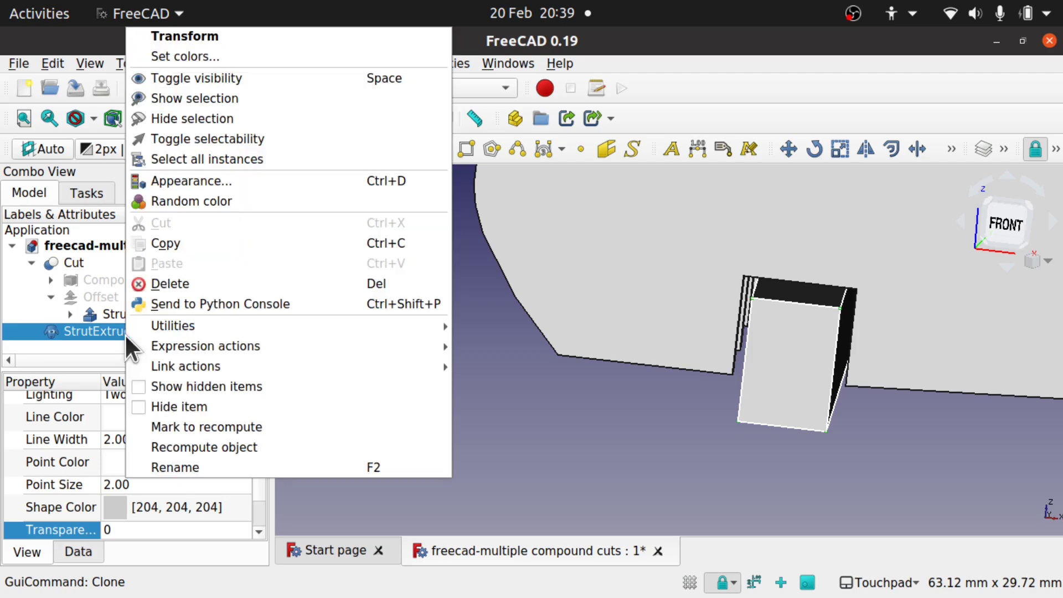
{"action": "left_click", "coordinate": [231, 39]}
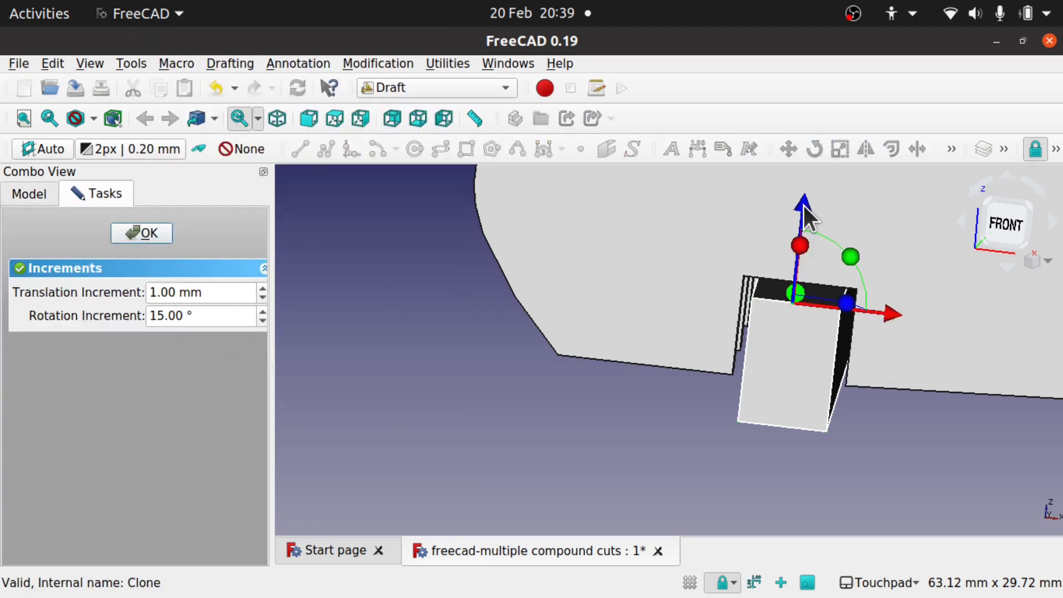
{"action": "left_click_drag", "start_coordinate": [803, 205], "coordinate": [772, 372]}
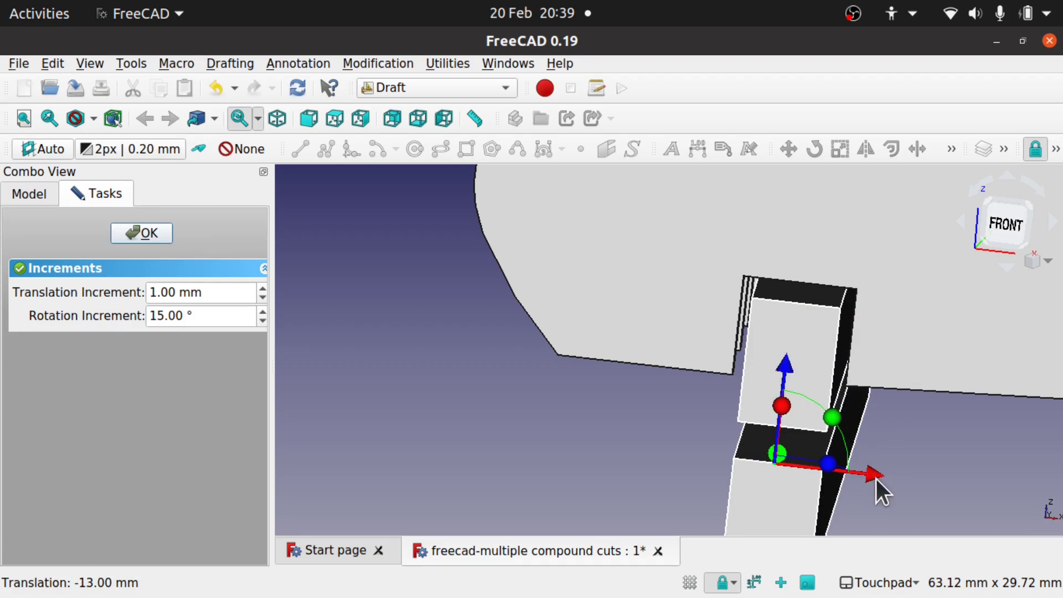
{"action": "left_click_drag", "start_coordinate": [875, 478], "coordinate": [538, 452]}
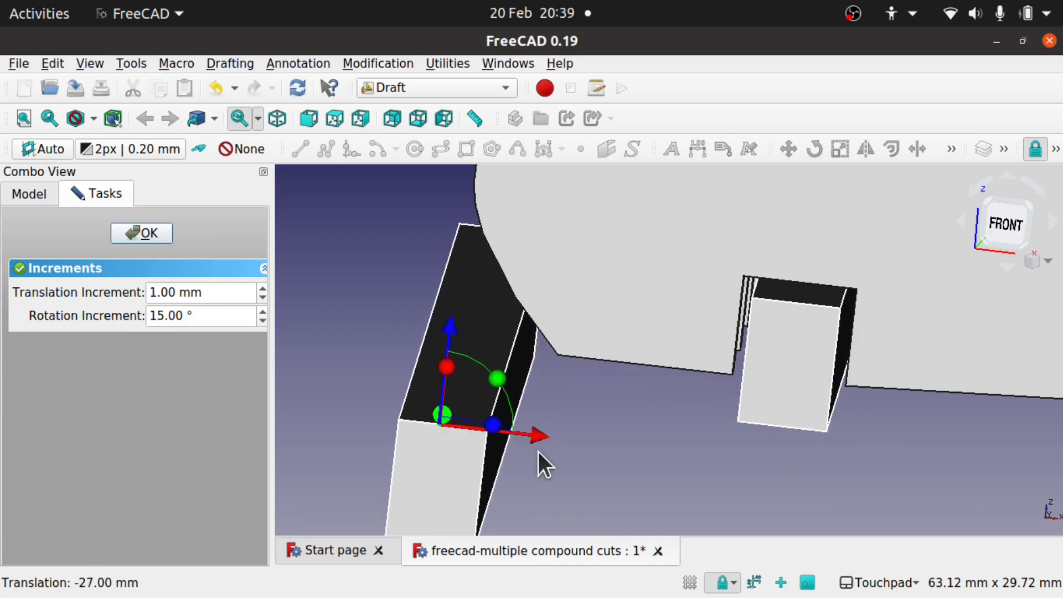
{"action": "left_click", "coordinate": [138, 238]}
{"action": "left_click", "coordinate": [484, 376]}
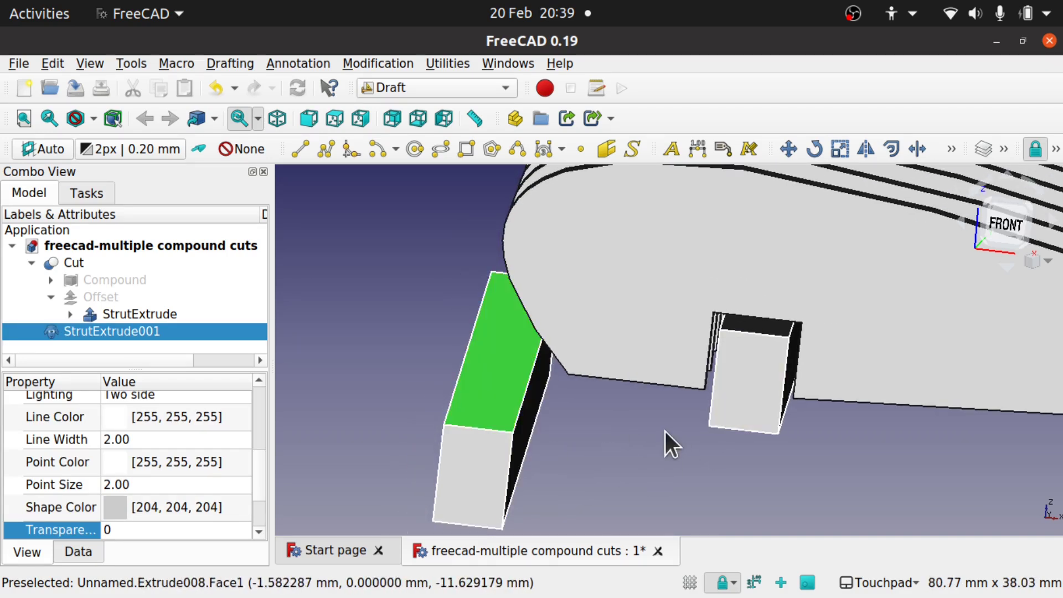
- Delete the StrutExtrude001 clone
{"action": "mouse_move", "coordinate": [606, 441]}
{"action": "middle_mouse_down"}
{"action": "mouse_move", "coordinate": [738, 430]}
{"action": "mouse_move", "coordinate": [620, 444]}
{"action": "middle_mouse_up"}
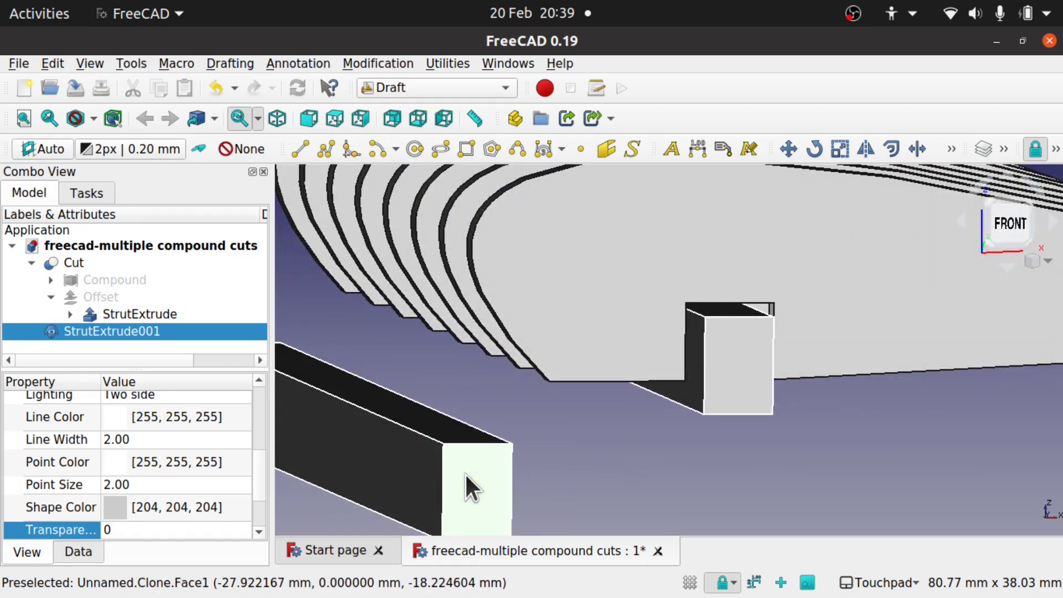
{"action": "key", "text": "Delete"}
{"action": "middle_click_drag", "start_coordinate": [681, 396], "coordinate": [598, 415]}
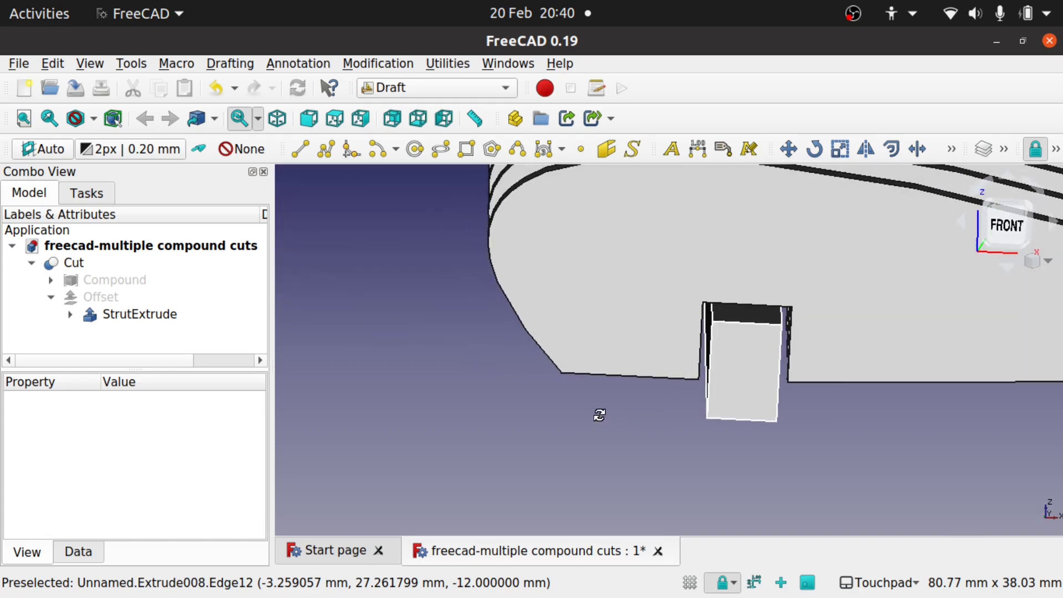
- Delete the Offset, confirming despite the dependent Cut, then delete the Cut
{"action": "left_click", "coordinate": [122, 314]}
{"action": "left_click", "coordinate": [113, 295]}
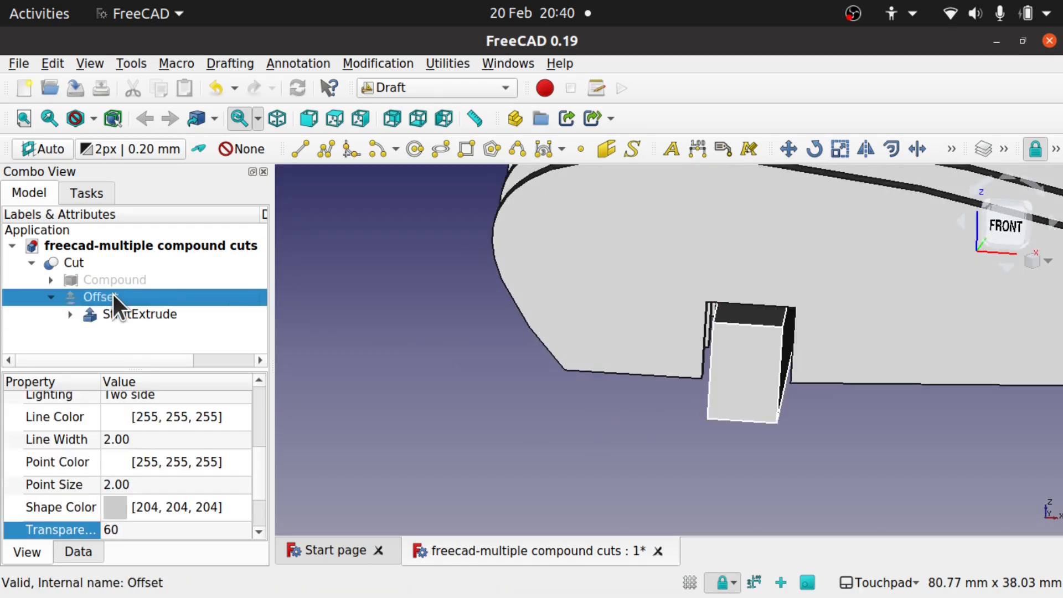
{"action": "key", "text": "Delete"}
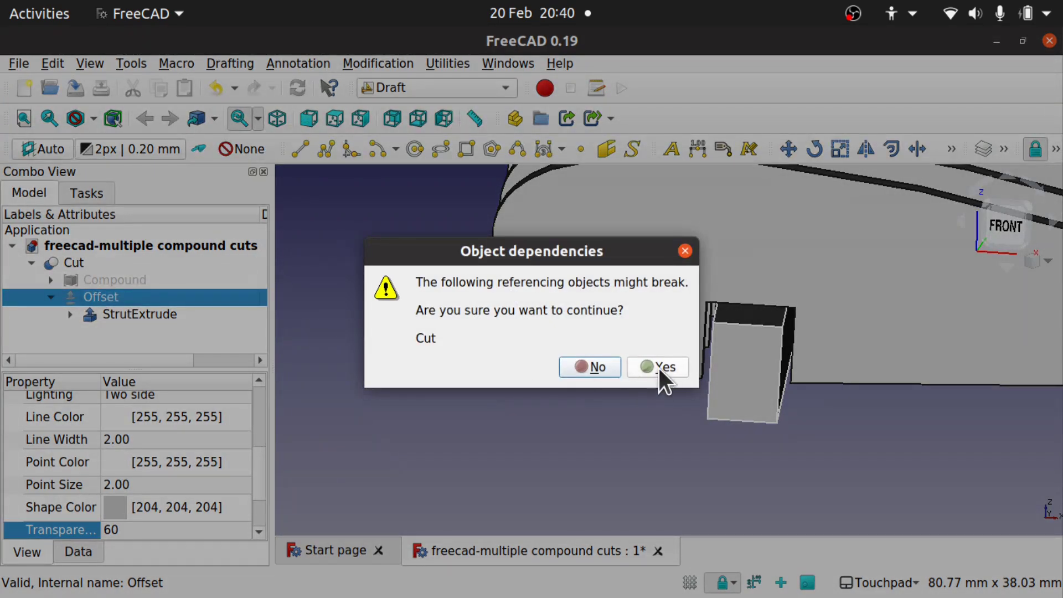
{"action": "left_click", "coordinate": [659, 368]}
{"action": "left_click", "coordinate": [75, 279]}
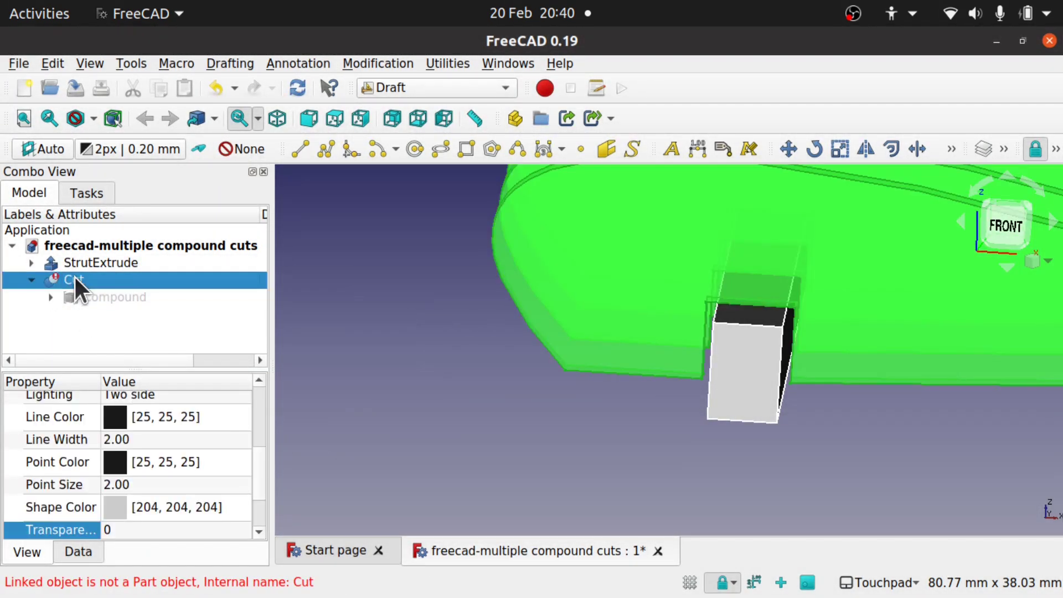
{"action": "key", "text": "Delete"}
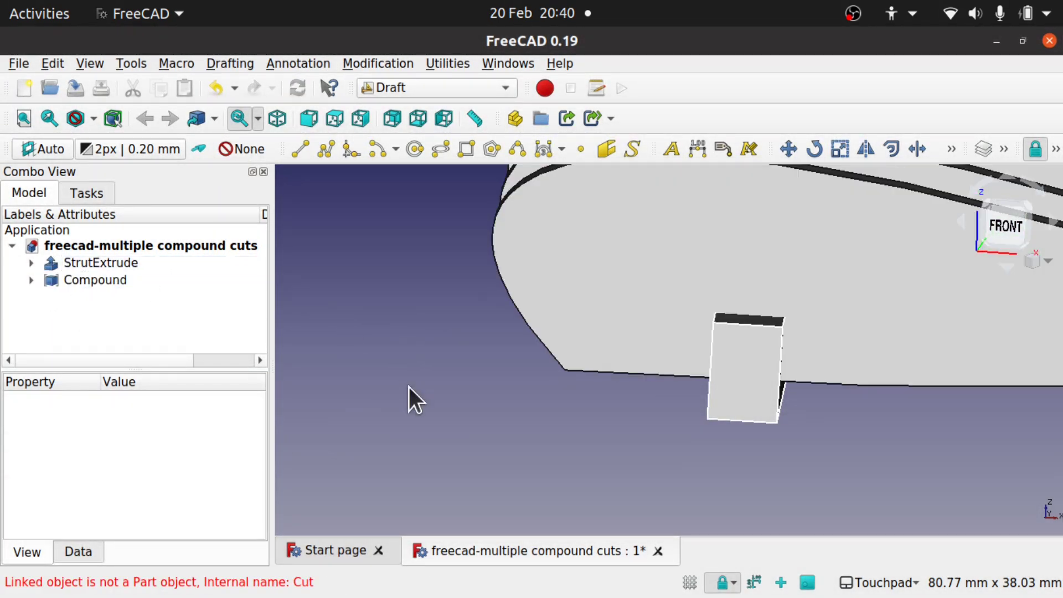
- Orbit to a left view of the strut bar through the profiles, save, and select the Compound
{"action": "left_click_drag", "start_coordinate": [409, 393], "coordinate": [667, 268], "text": "alt"}
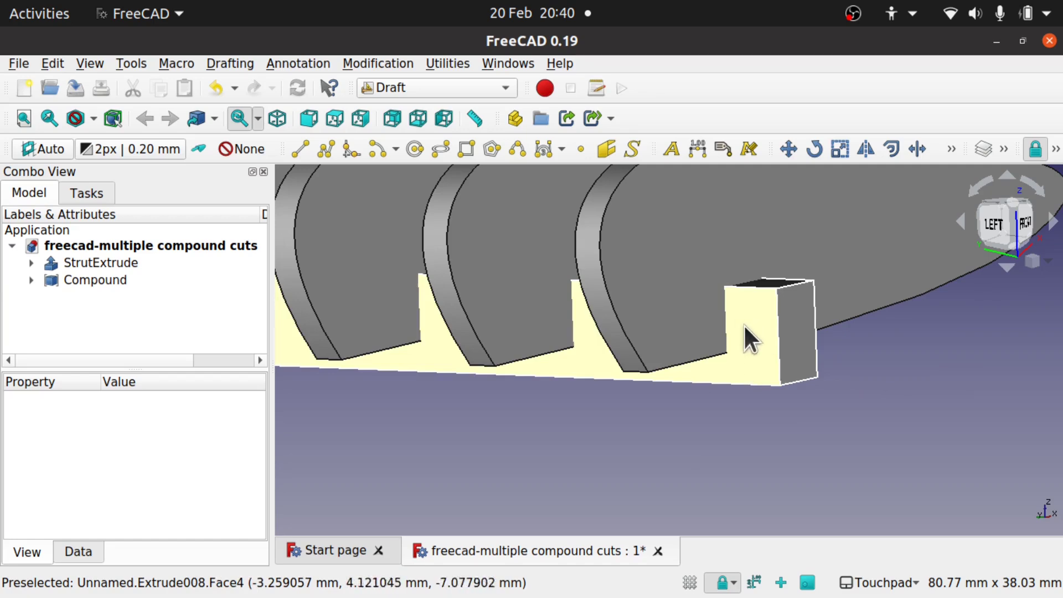
{"action": "scroll", "coordinate": [745, 331], "scroll_direction": "down", "scroll_amount": 5}
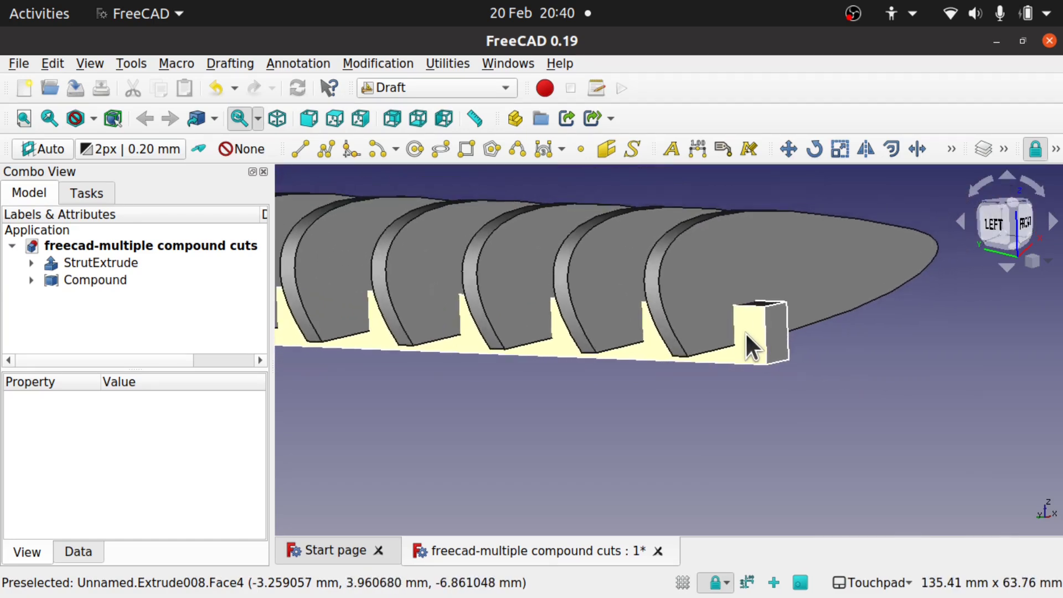
{"action": "left_click_drag", "start_coordinate": [746, 331], "coordinate": [605, 357], "text": "alt"}
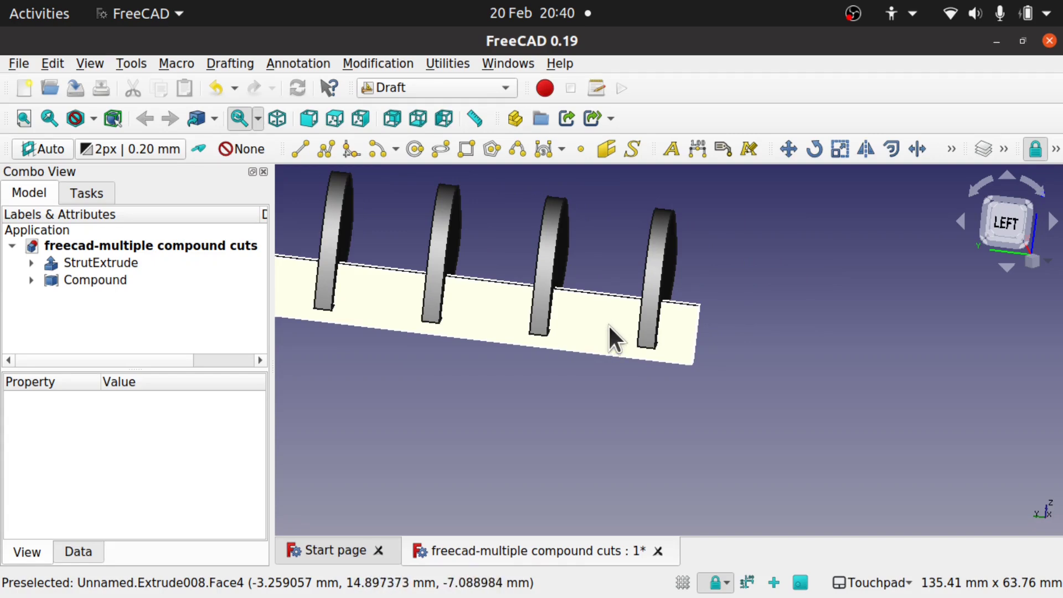
{"action": "scroll", "coordinate": [608, 324], "scroll_direction": "up", "scroll_amount": 5}
{"action": "left_click_drag", "start_coordinate": [630, 321], "coordinate": [761, 310], "text": "alt"}
{"action": "scroll", "coordinate": [761, 311], "scroll_direction": "down", "scroll_amount": 2}
{"action": "scroll", "coordinate": [761, 311], "scroll_direction": "down", "scroll_amount": 2}
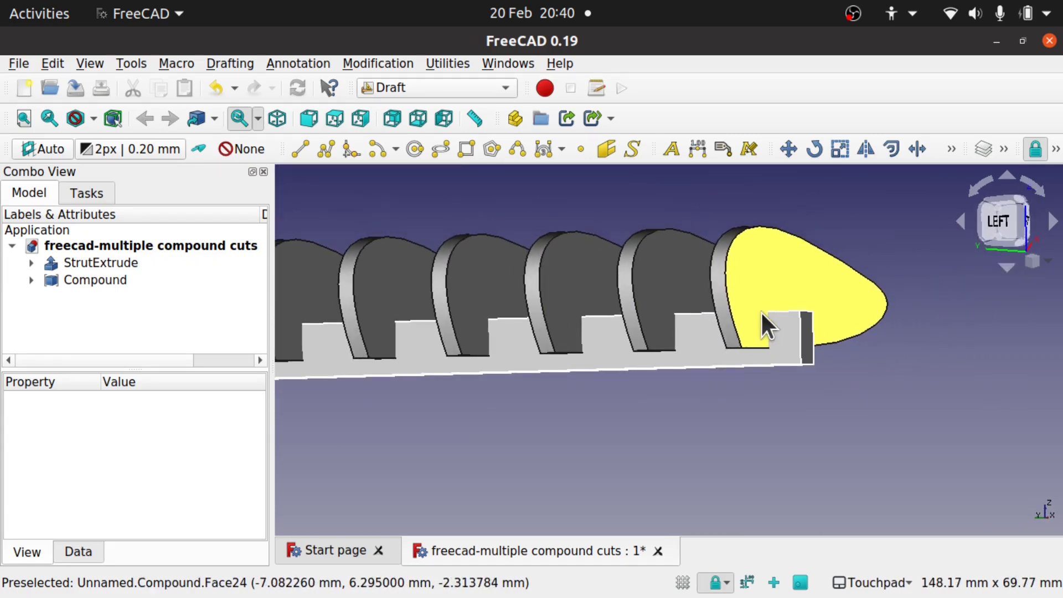
{"action": "key", "text": "ctrl+s"}
{"action": "left_click", "coordinate": [99, 281]}
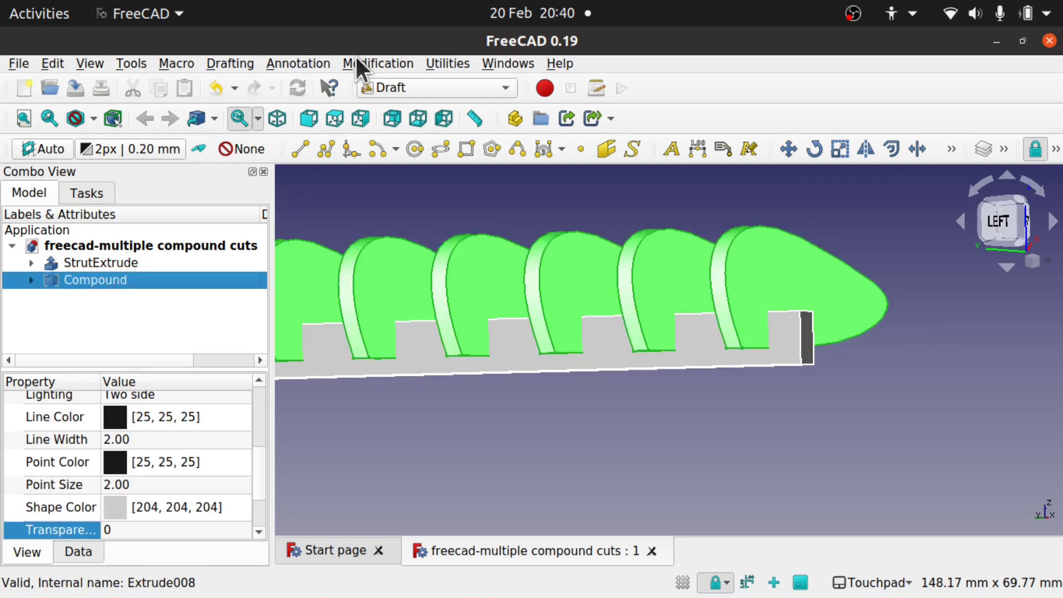
- Switch to the Part workbench and try a Part Offset of the Compound, cancelling after the input error
{"action": "left_click", "coordinate": [391, 86]}
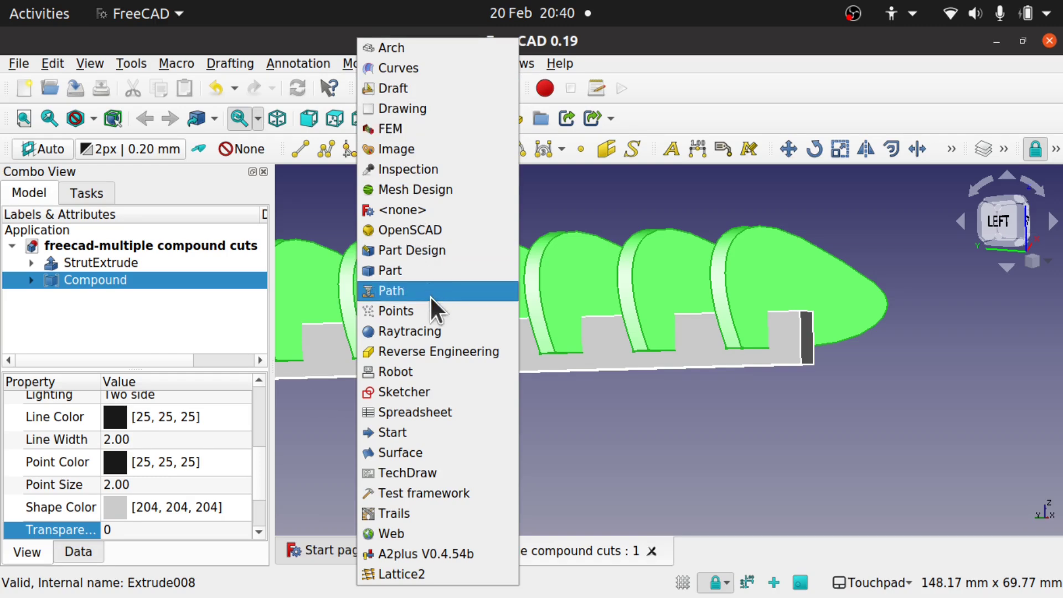
{"action": "left_click", "coordinate": [434, 270]}
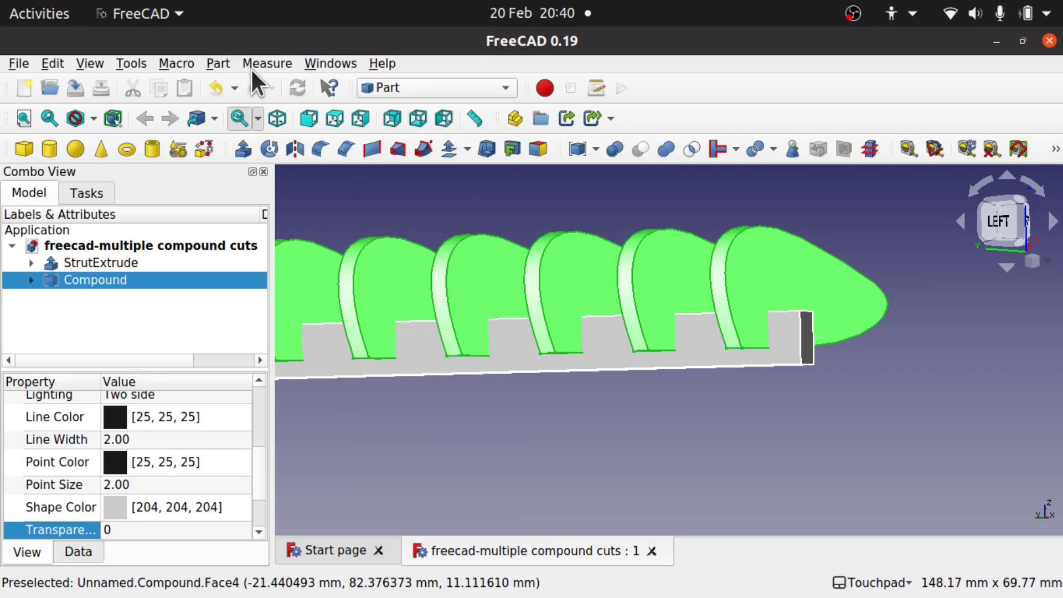
{"action": "left_click", "coordinate": [217, 62]}
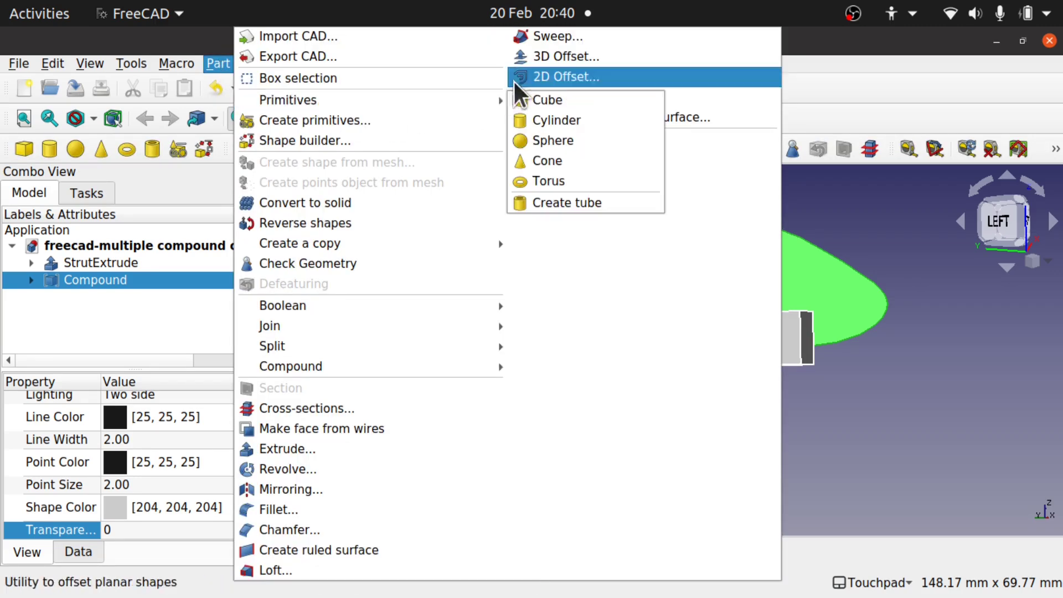
{"action": "left_click", "coordinate": [548, 57]}
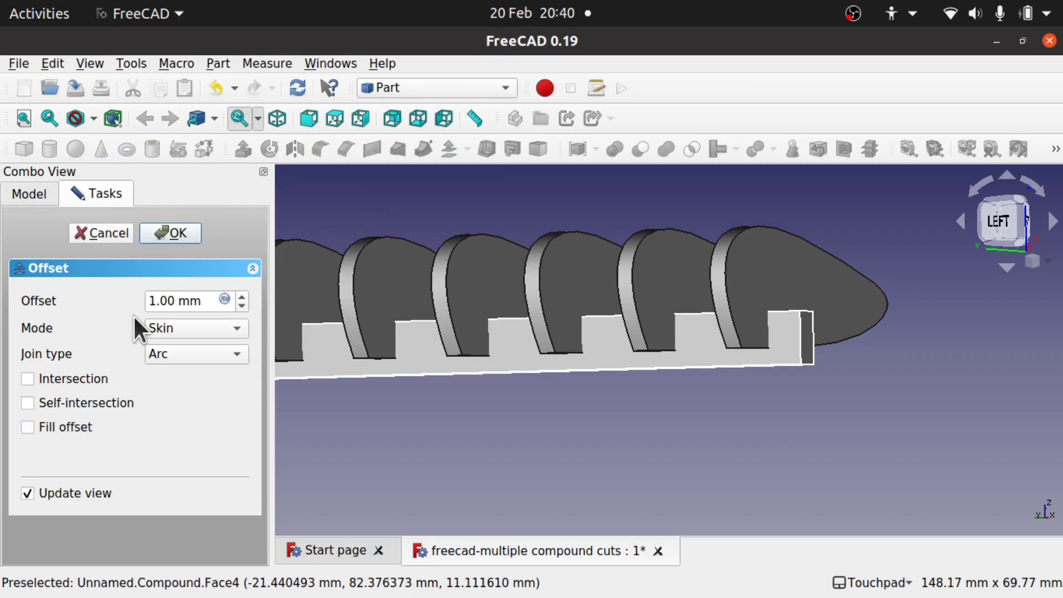
{"action": "left_click", "coordinate": [175, 235]}
{"action": "left_click", "coordinate": [648, 342]}
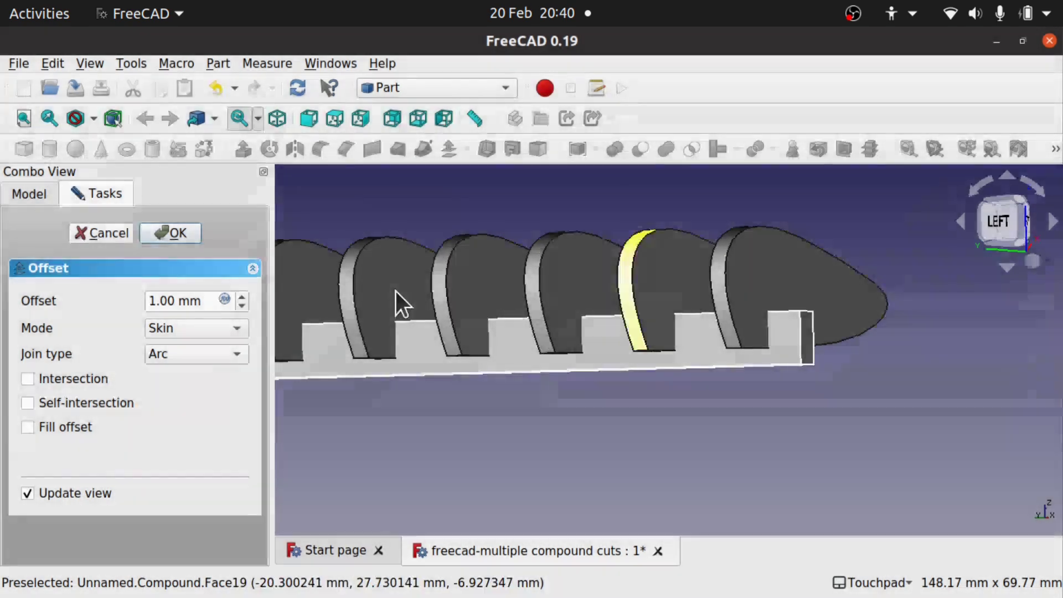
{"action": "left_click", "coordinate": [92, 236]}
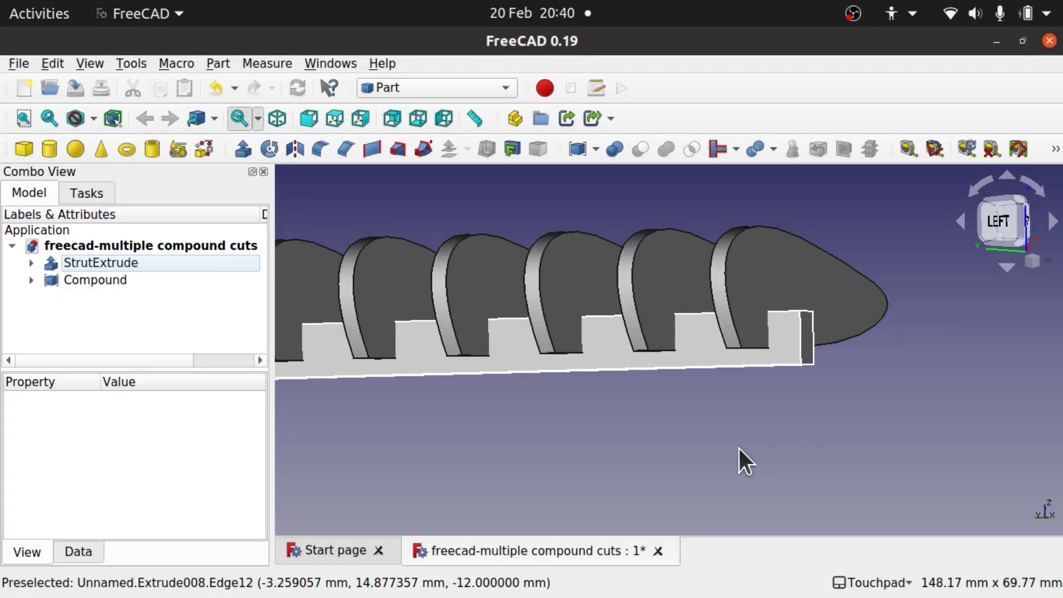
{"action": "scroll", "coordinate": [738, 446], "scroll_direction": "down", "scroll_amount": 5}
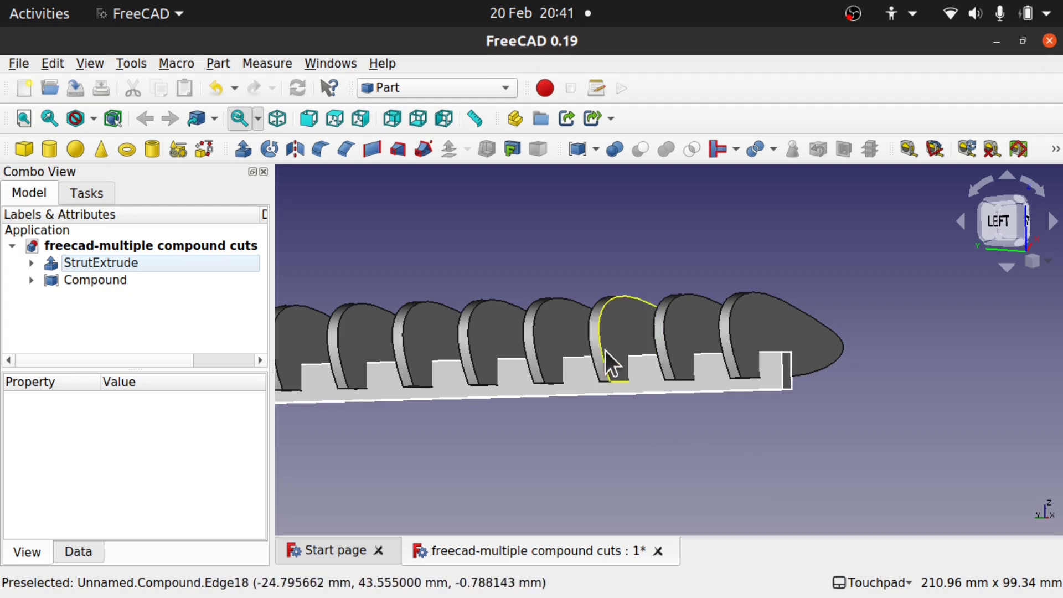
{"action": "key", "text": "alt"}
{"action": "key", "text": "alt"}
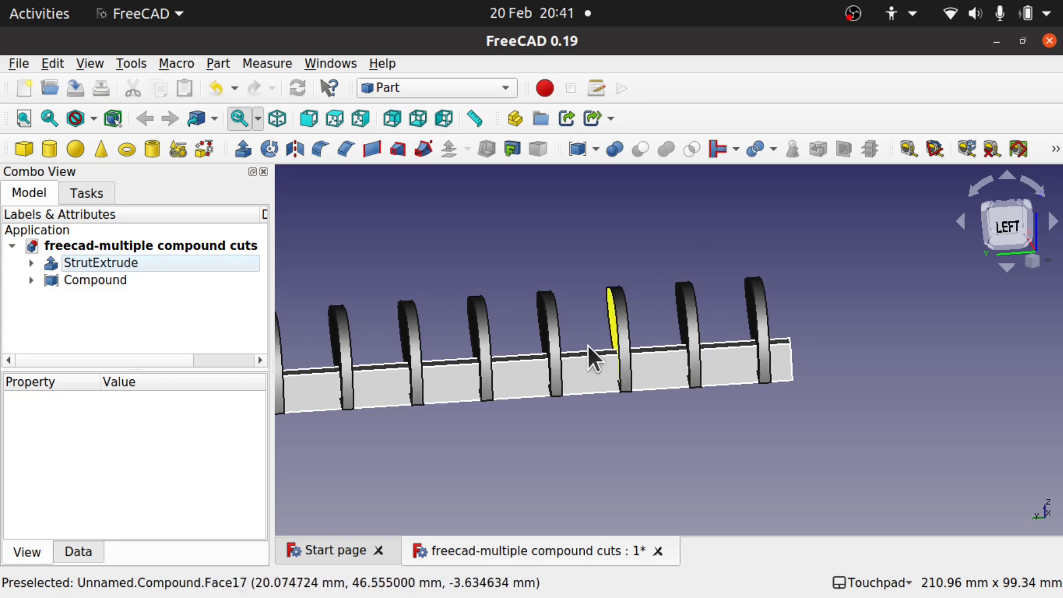
{"action": "key", "text": "alt"}
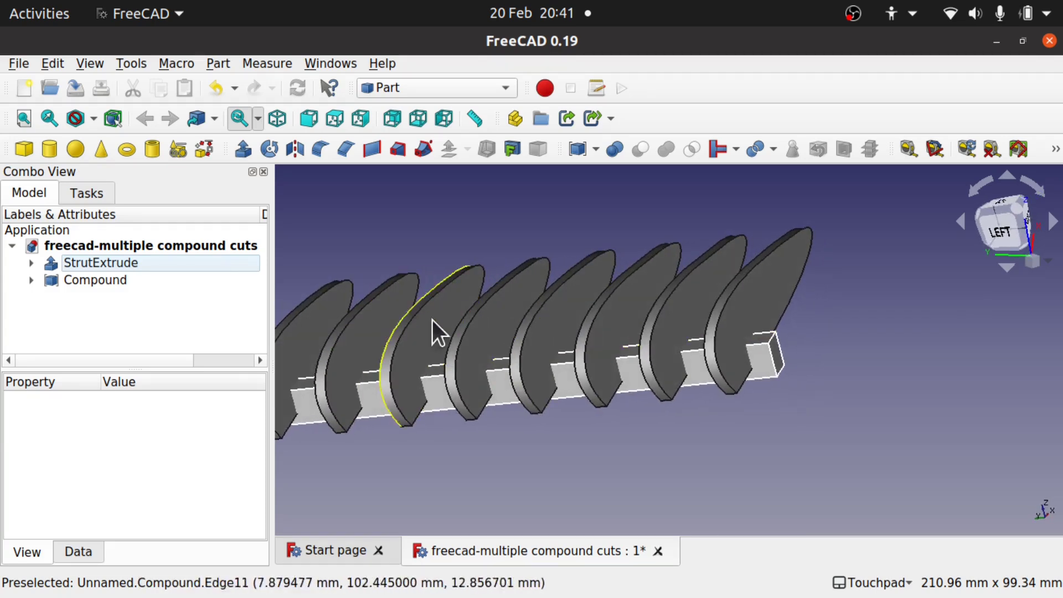
{"action": "key", "text": "alt"}
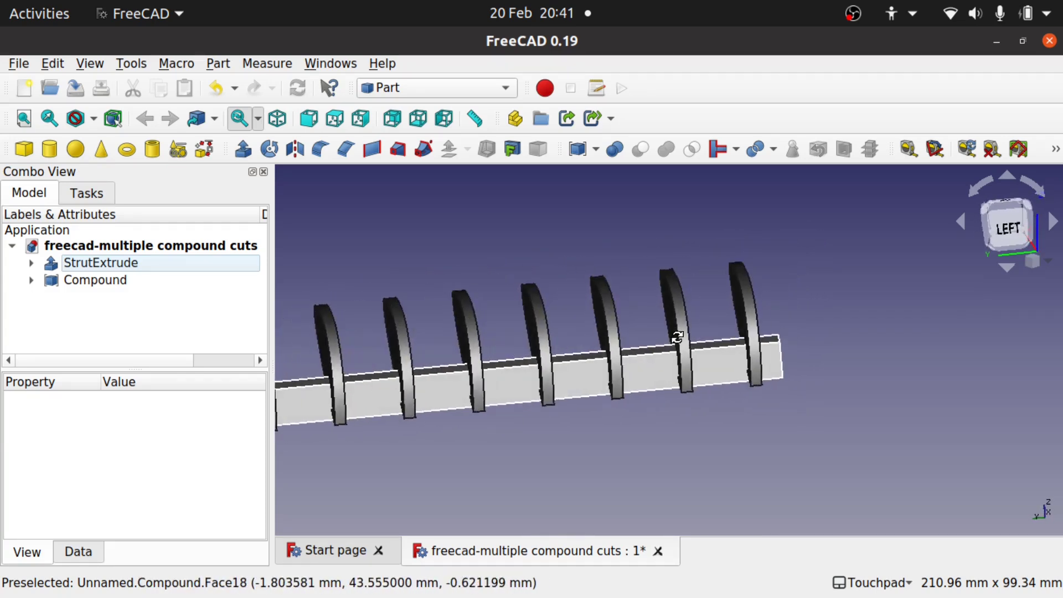
{"action": "key", "text": "alt"}
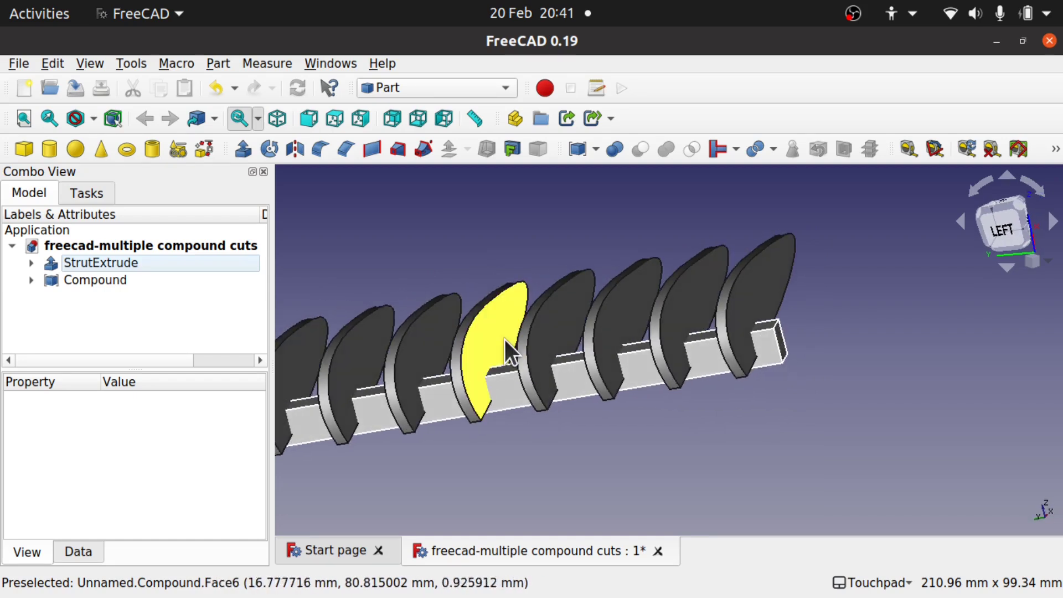
- Start a Part Extrude and try Loft_cs.0, Loft_cs.1, Loft_cs.2 and Loft_cs.3 as the shape
{"action": "left_click", "coordinate": [244, 150]}
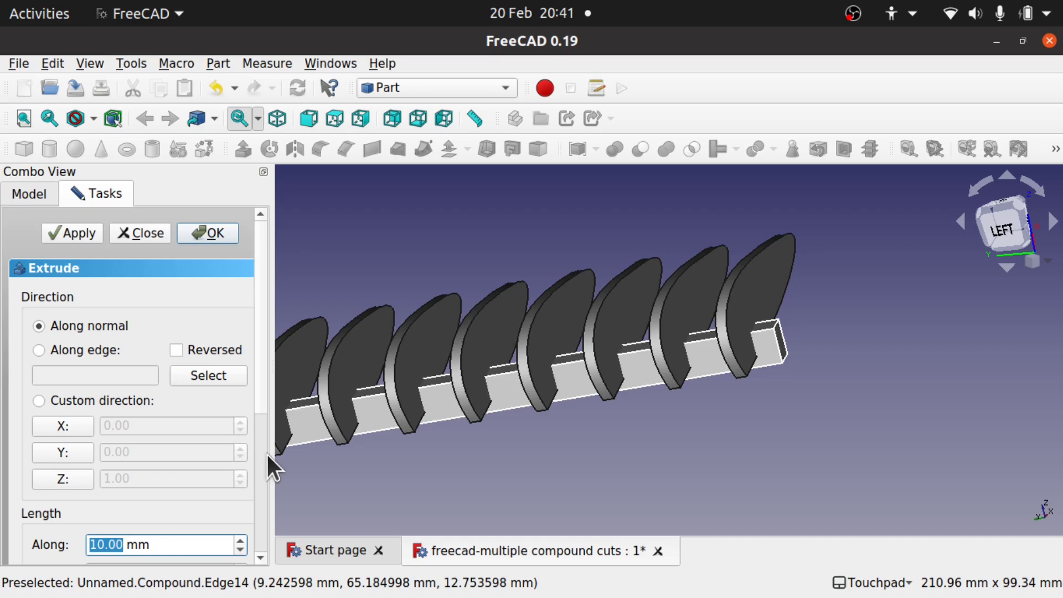
{"action": "scroll", "coordinate": [267, 453], "scroll_direction": "down", "scroll_amount": 5}
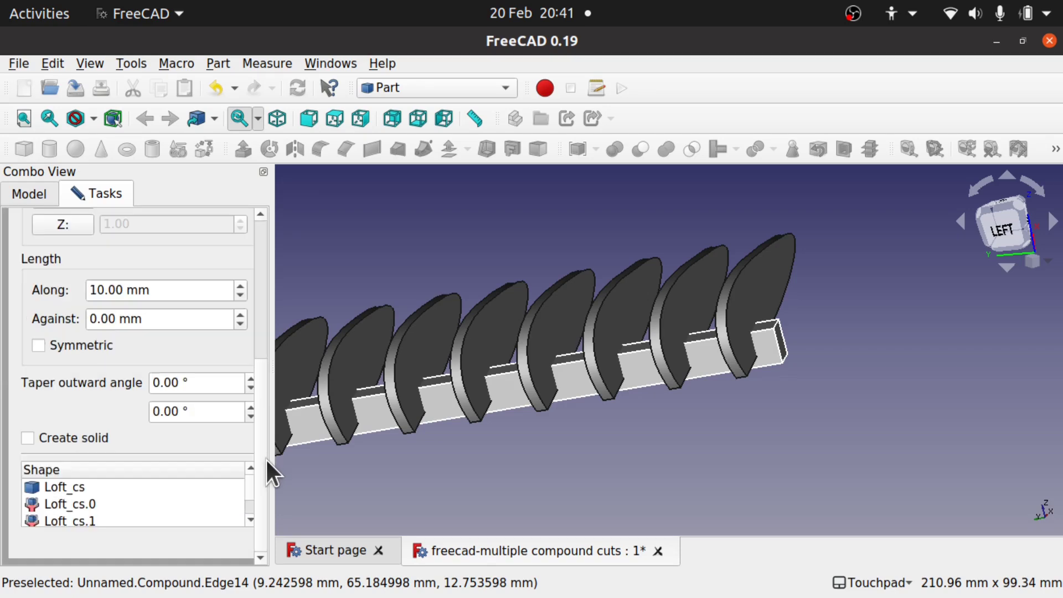
{"action": "left_click", "coordinate": [89, 501]}
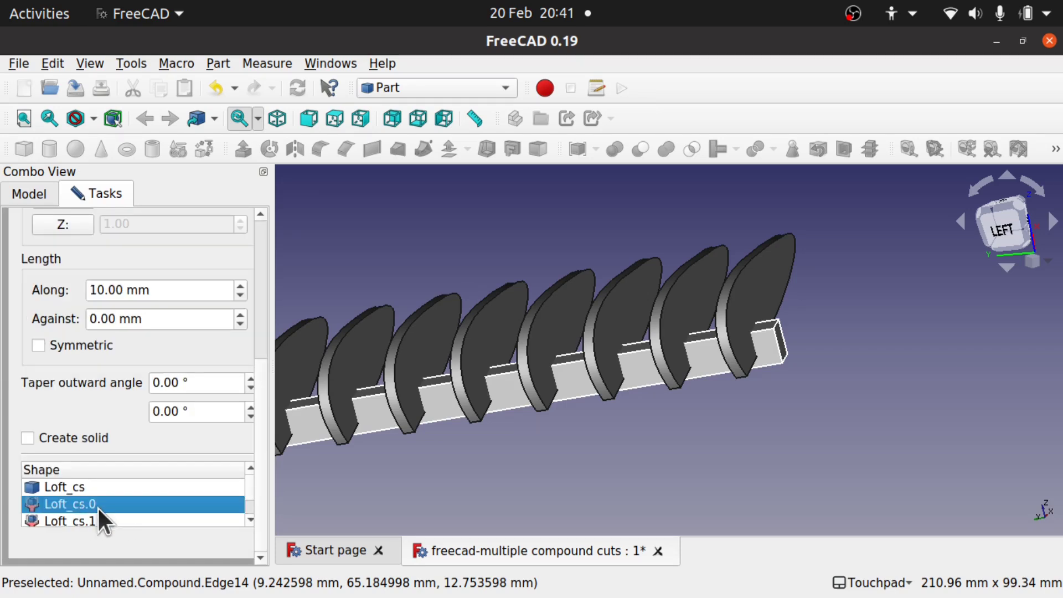
{"action": "left_click", "coordinate": [87, 516]}
{"action": "left_click", "coordinate": [66, 517]}
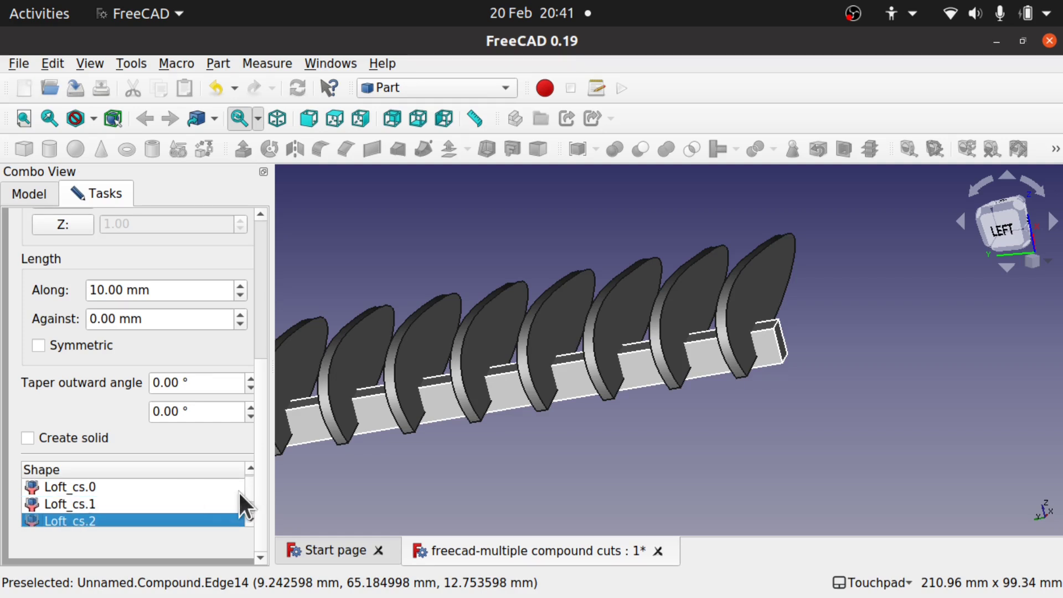
{"action": "left_click", "coordinate": [128, 521]}
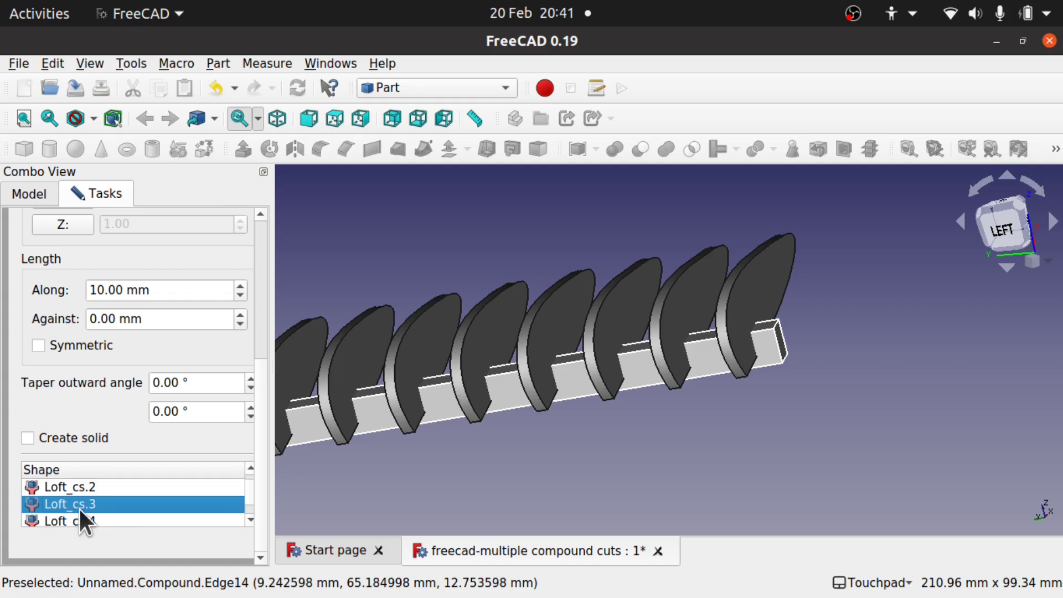
{"action": "left_click", "coordinate": [259, 236]}
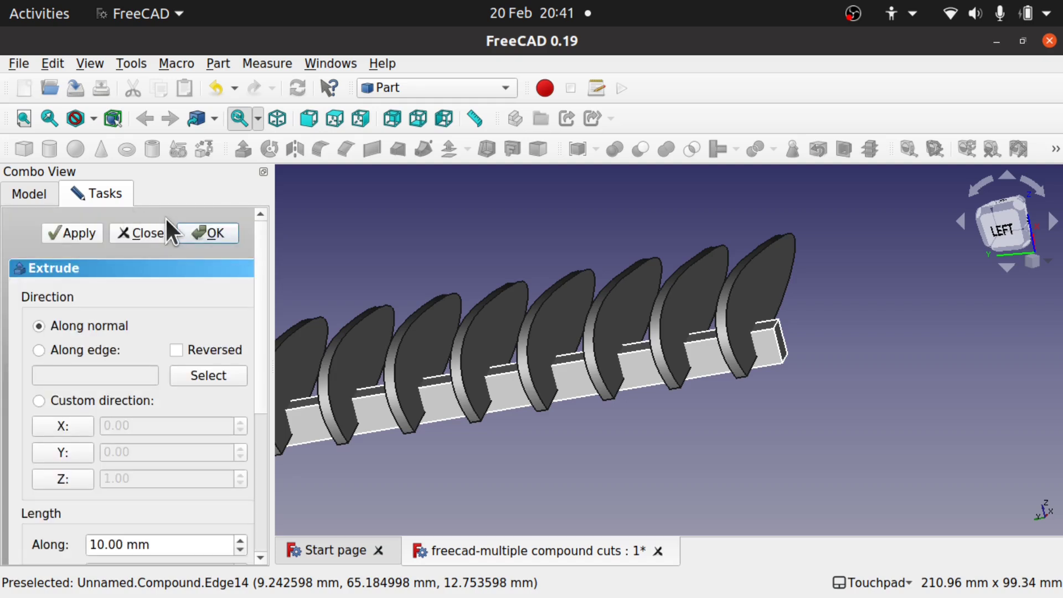
{"action": "left_click", "coordinate": [29, 194]}
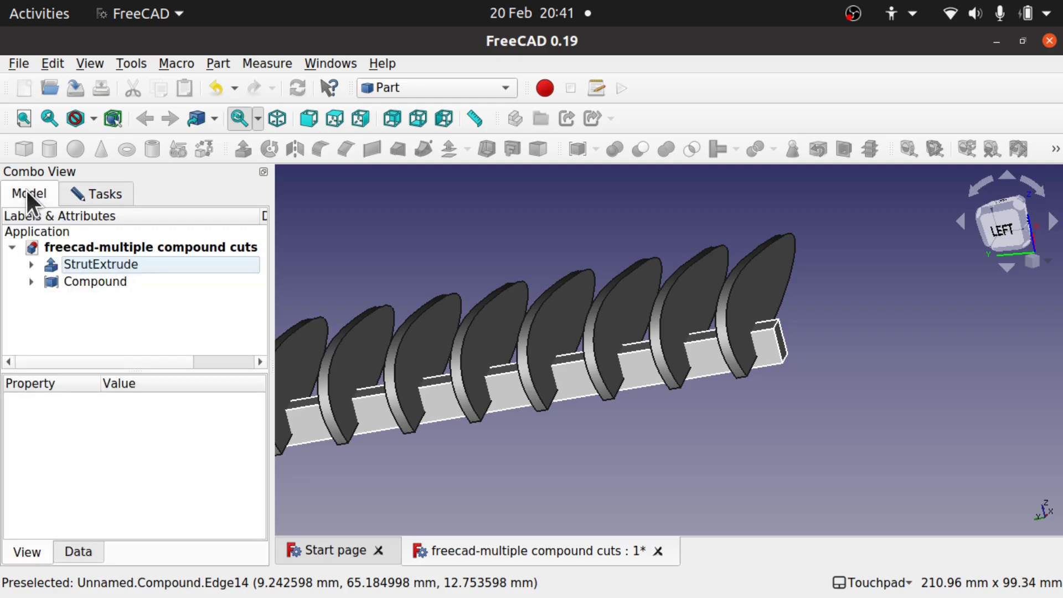
{"action": "left_click", "coordinate": [31, 281]}
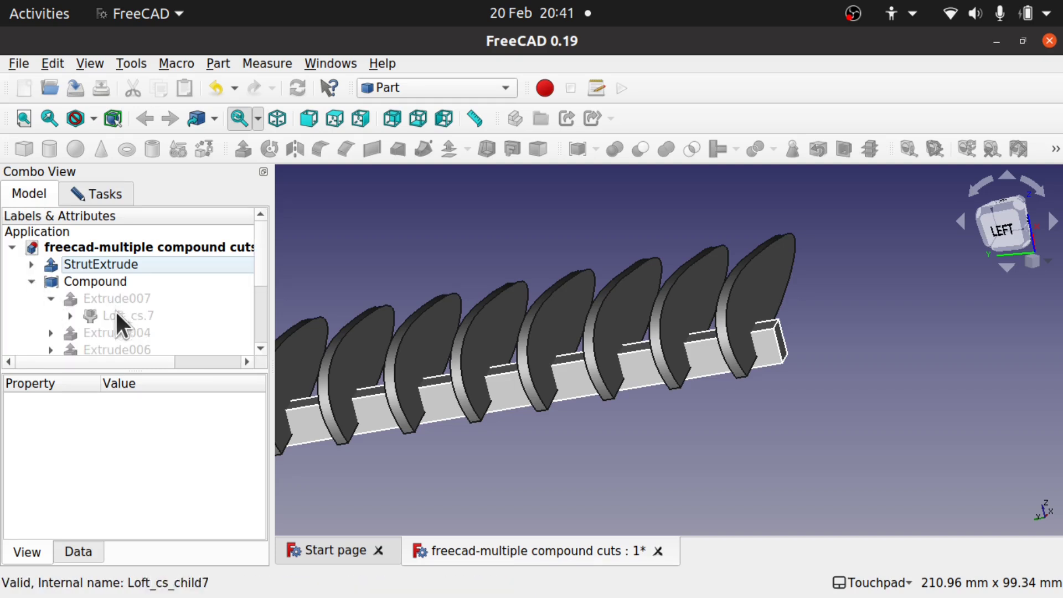
{"action": "left_click", "coordinate": [120, 313]}
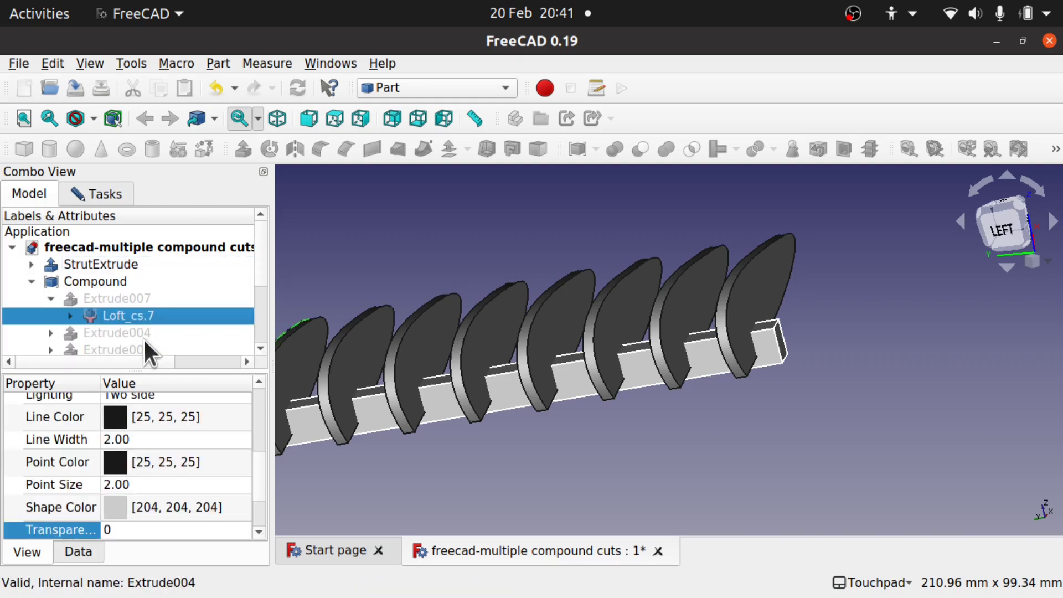
{"action": "left_click", "coordinate": [50, 333]}
{"action": "left_click", "coordinate": [115, 343]}
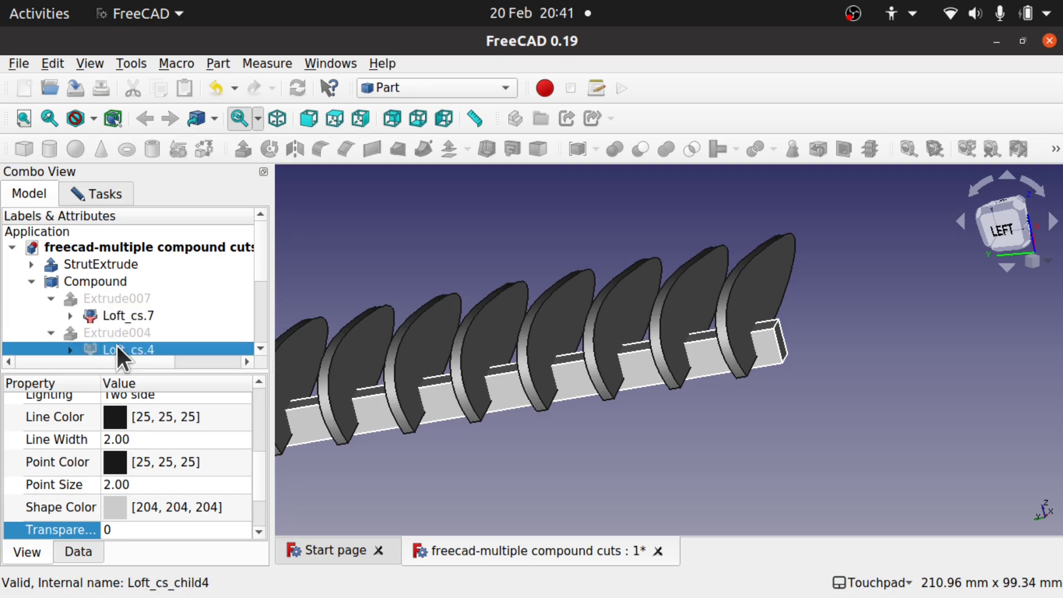
{"action": "left_click_drag", "start_coordinate": [463, 341], "coordinate": [421, 340], "text": "alt"}
{"action": "left_click", "coordinate": [133, 302]}
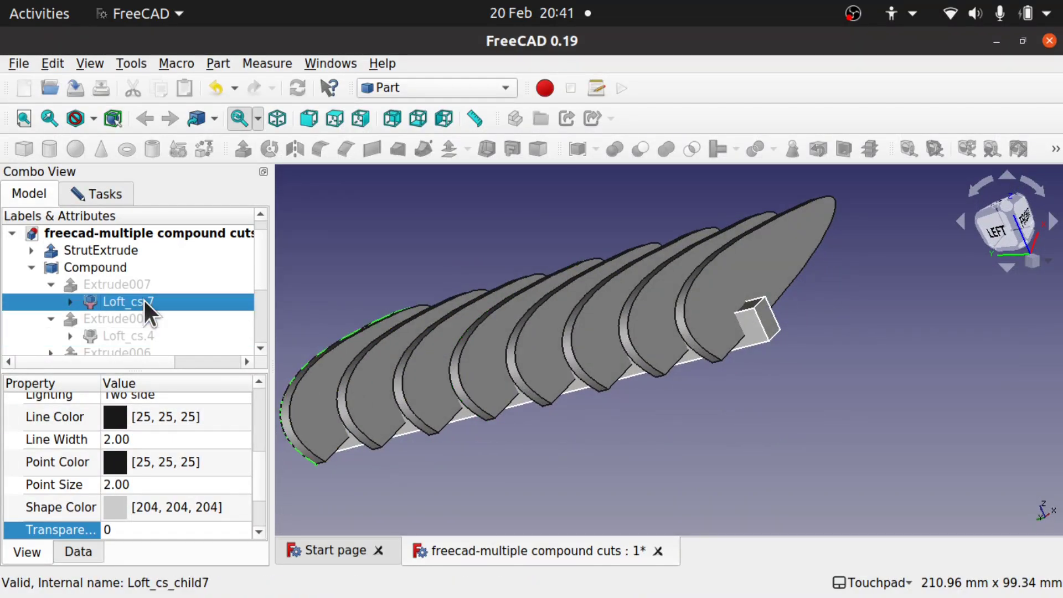
{"action": "left_click", "coordinate": [152, 336]}
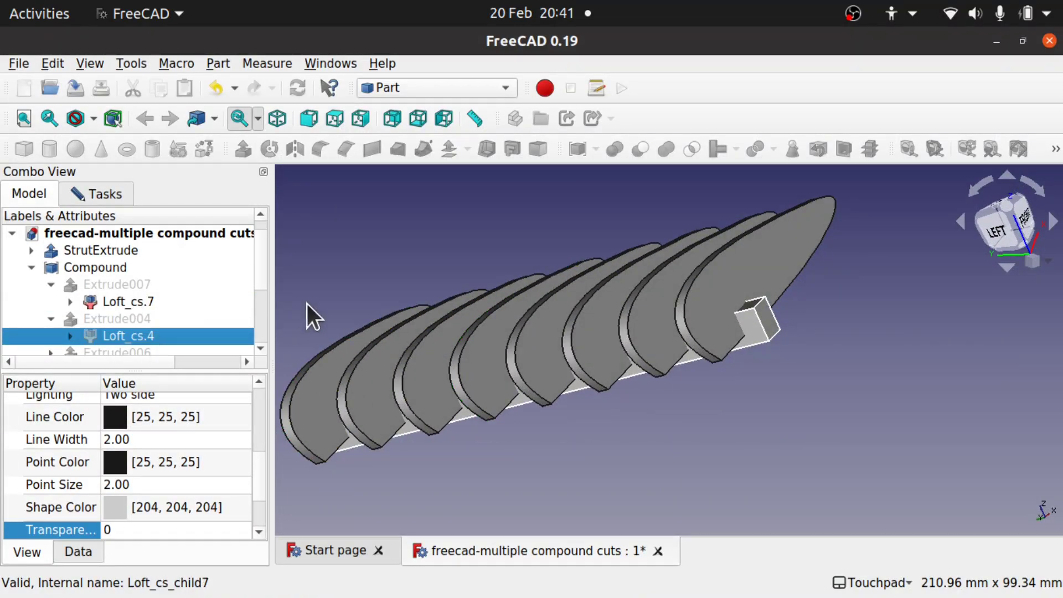
{"action": "left_click_drag", "start_coordinate": [259, 277], "coordinate": [257, 338]}
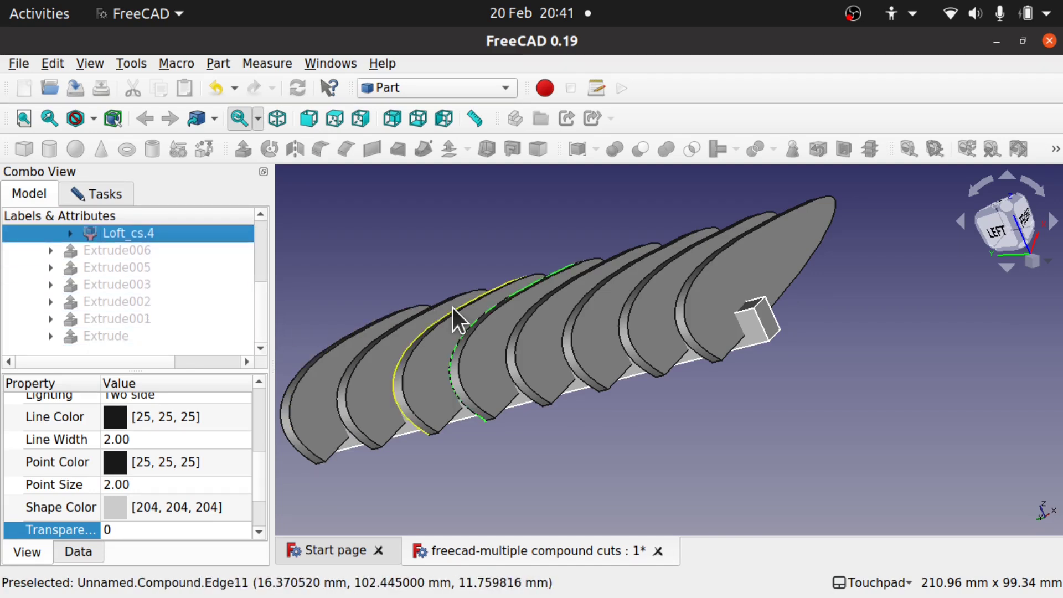
{"action": "middle_click_drag", "start_coordinate": [487, 331], "coordinate": [513, 354]}
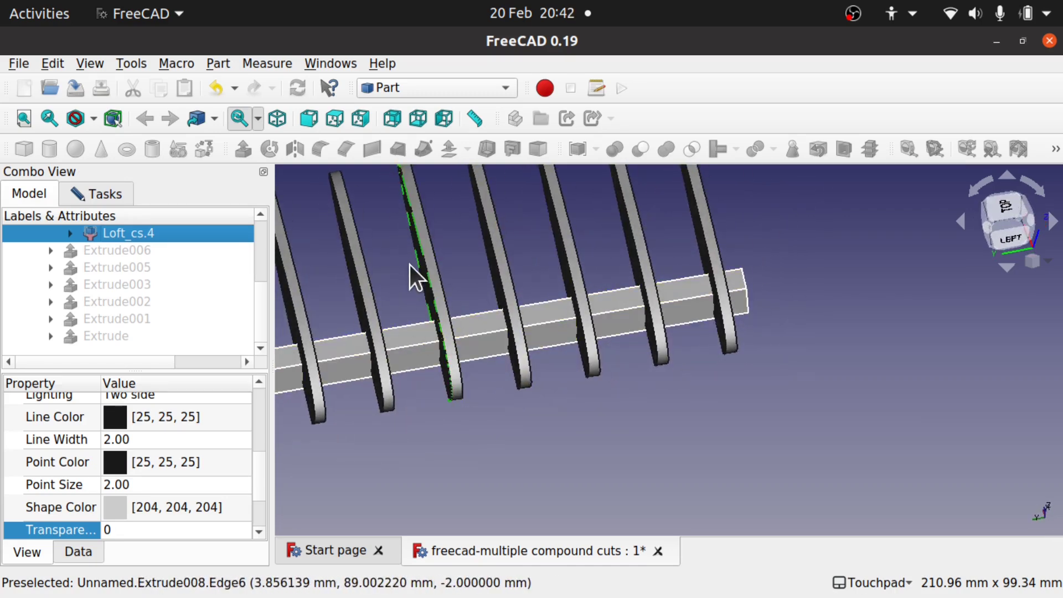
{"action": "mouse_move", "coordinate": [427, 314]}
{"action": "middle_mouse_down"}
{"action": "mouse_move", "coordinate": [473, 327]}
{"action": "mouse_move", "coordinate": [435, 301]}
{"action": "middle_mouse_up"}
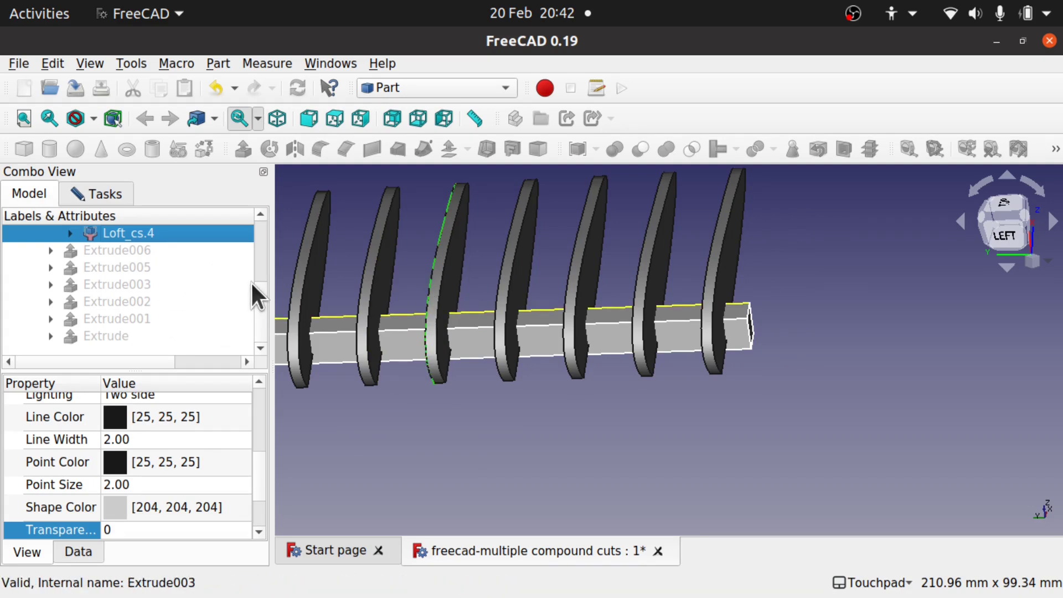
{"action": "scroll", "coordinate": [257, 259], "scroll_direction": "up", "scroll_amount": 2}
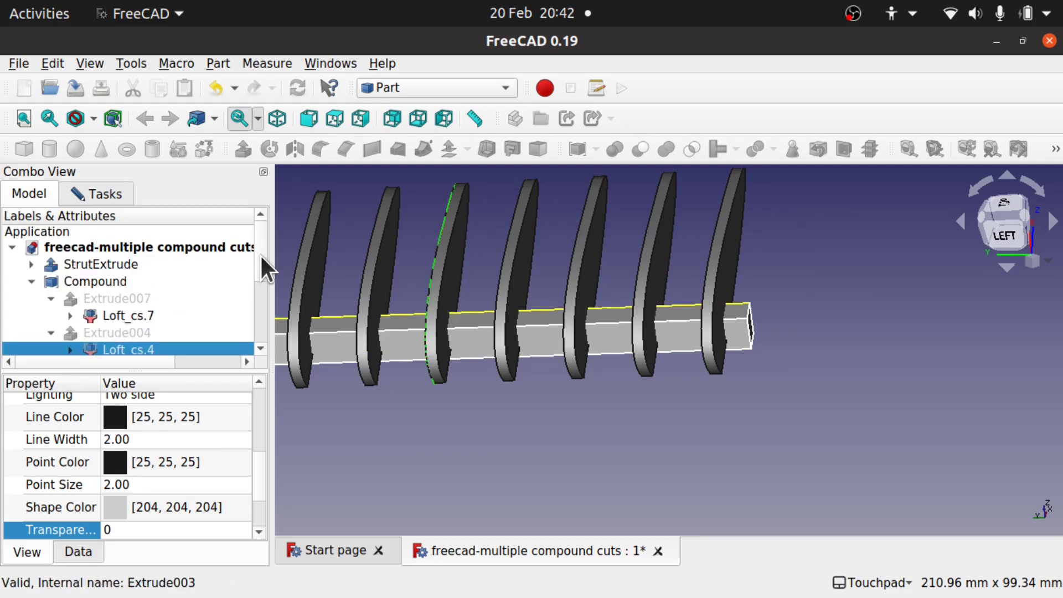
{"action": "left_click", "coordinate": [92, 193]}
{"action": "left_click", "coordinate": [143, 235]}
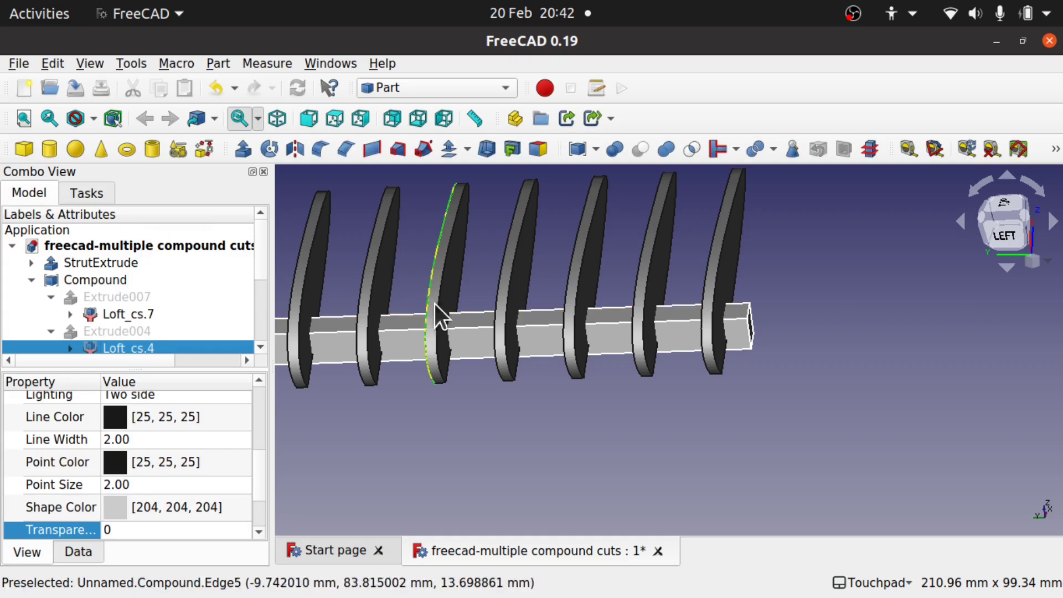
{"action": "mouse_move", "coordinate": [439, 316]}
{"action": "middle_mouse_down"}
{"action": "mouse_move", "coordinate": [431, 301]}
{"action": "mouse_move", "coordinate": [427, 316]}
{"action": "middle_mouse_up"}
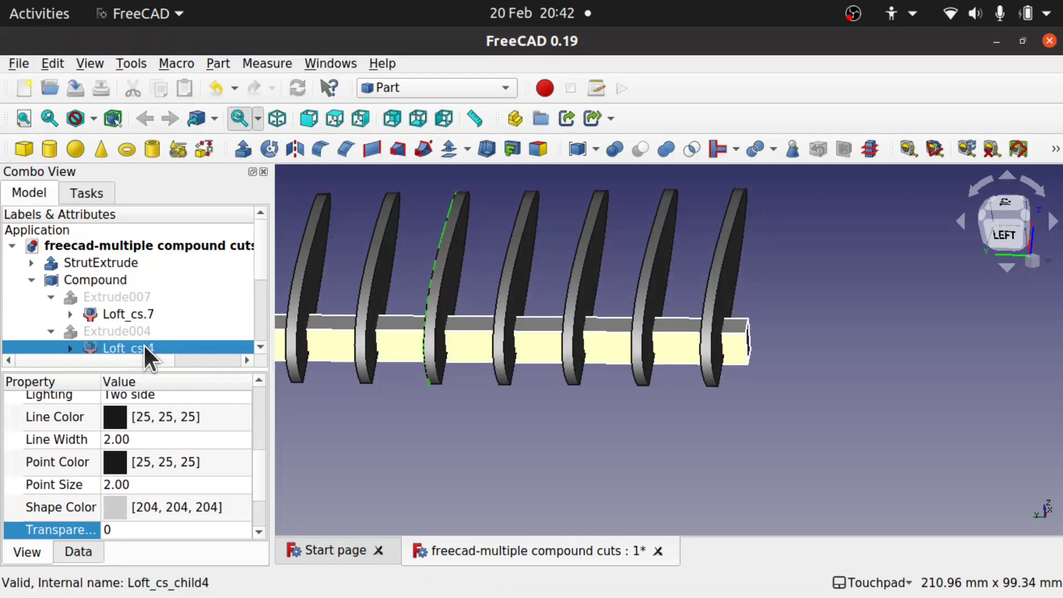
{"action": "left_click", "coordinate": [113, 281]}
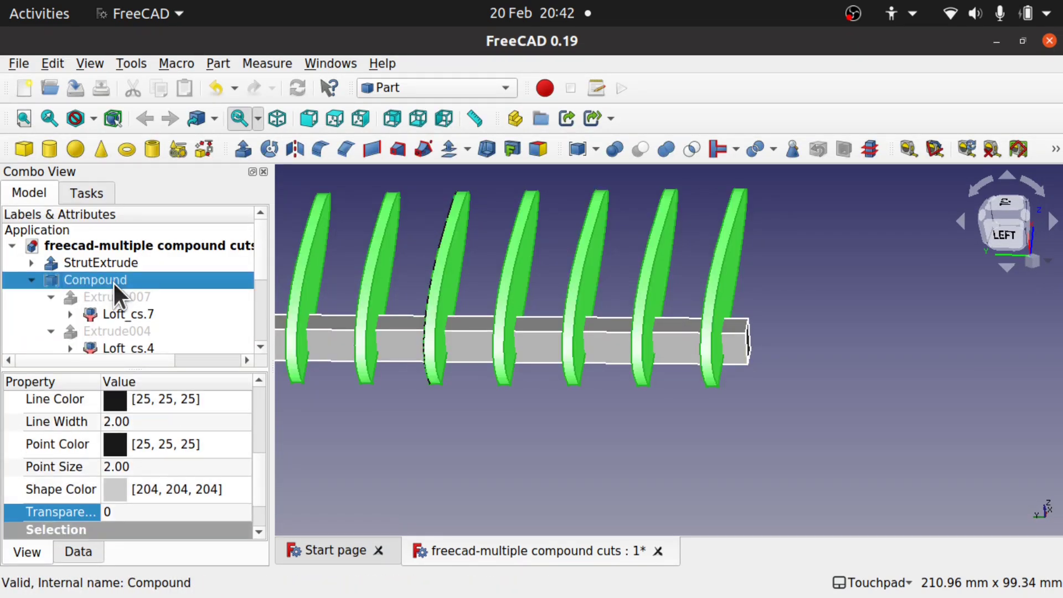
- Select the fin extrusions Extrude007 through Extrude001 in the tree, collapsing their profile children
{"action": "left_click", "coordinate": [128, 313]}
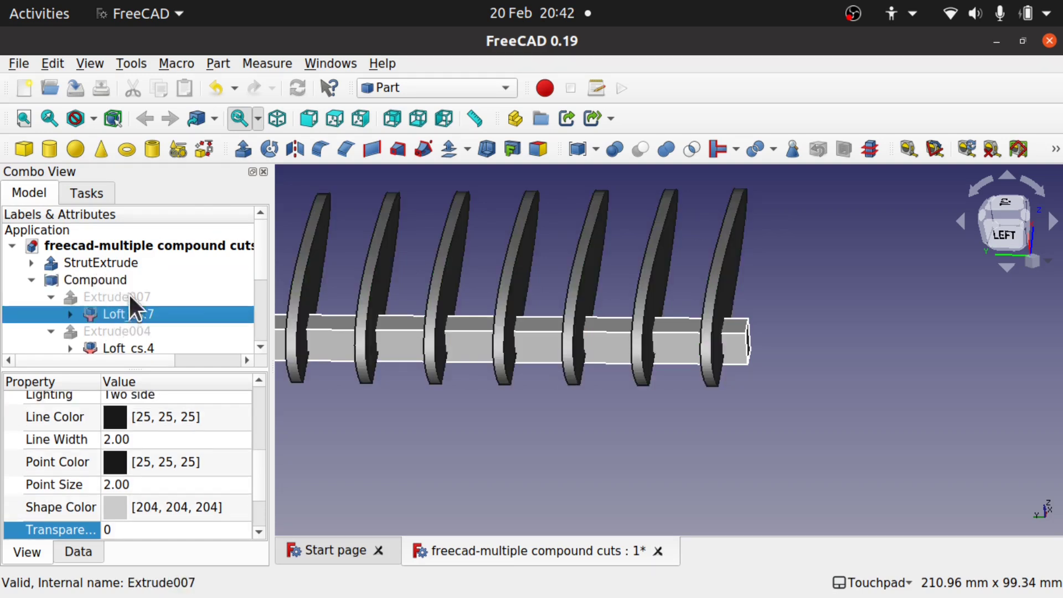
{"action": "left_click", "coordinate": [128, 297]}
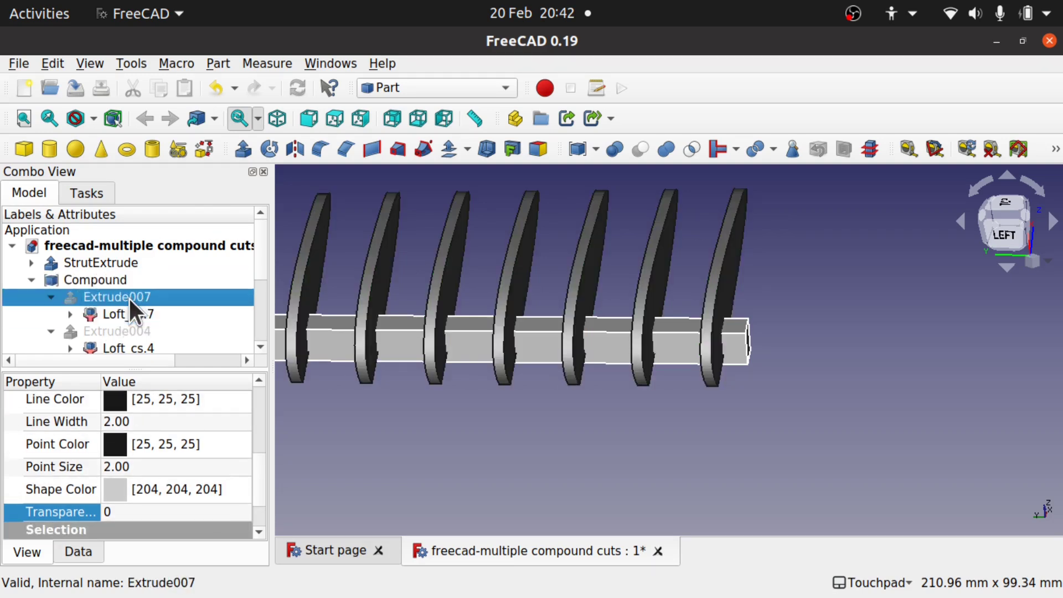
{"action": "left_click", "coordinate": [134, 329], "text": "ctrl"}
{"action": "mouse_move", "coordinate": [261, 268]}
{"action": "left_mouse_down"}
{"action": "mouse_move", "coordinate": [258, 314]}
{"action": "mouse_move", "coordinate": [260, 285]}
{"action": "left_mouse_up"}
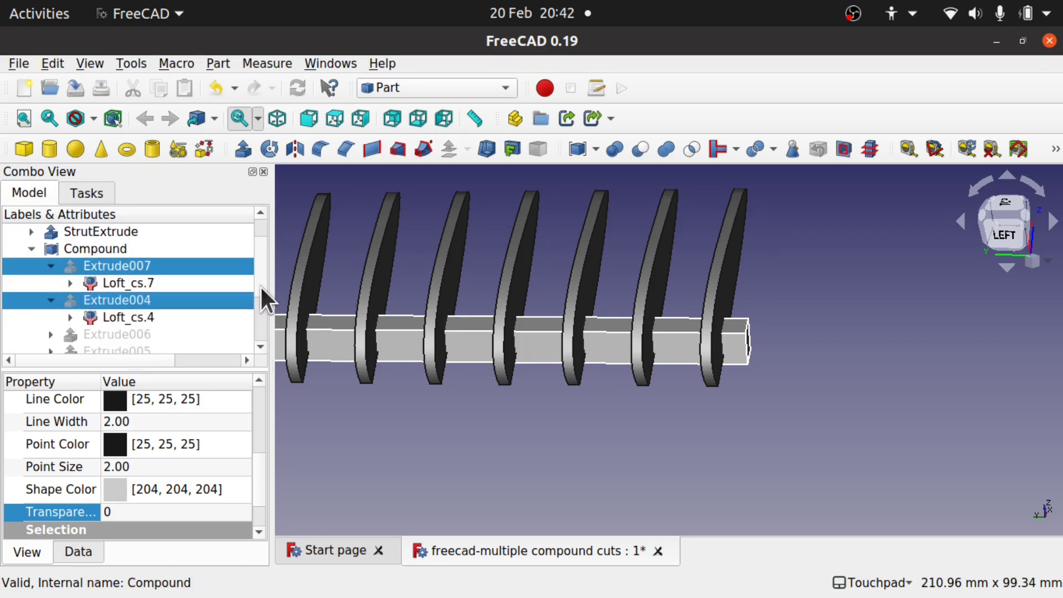
{"action": "left_click", "coordinate": [51, 266]}
{"action": "left_click", "coordinate": [51, 283]}
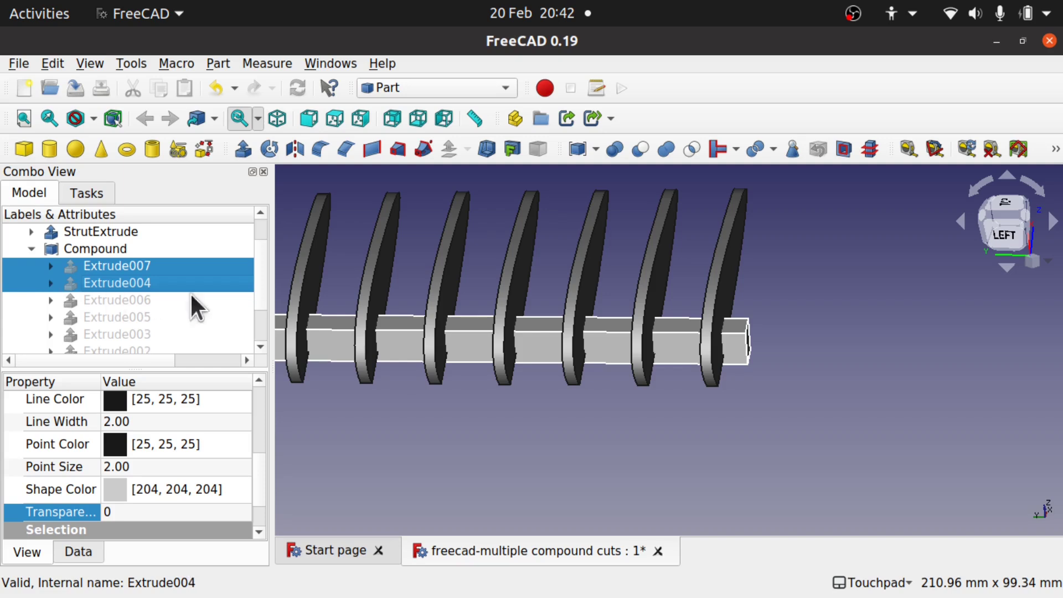
{"action": "left_click_drag", "start_coordinate": [261, 291], "coordinate": [258, 335]}
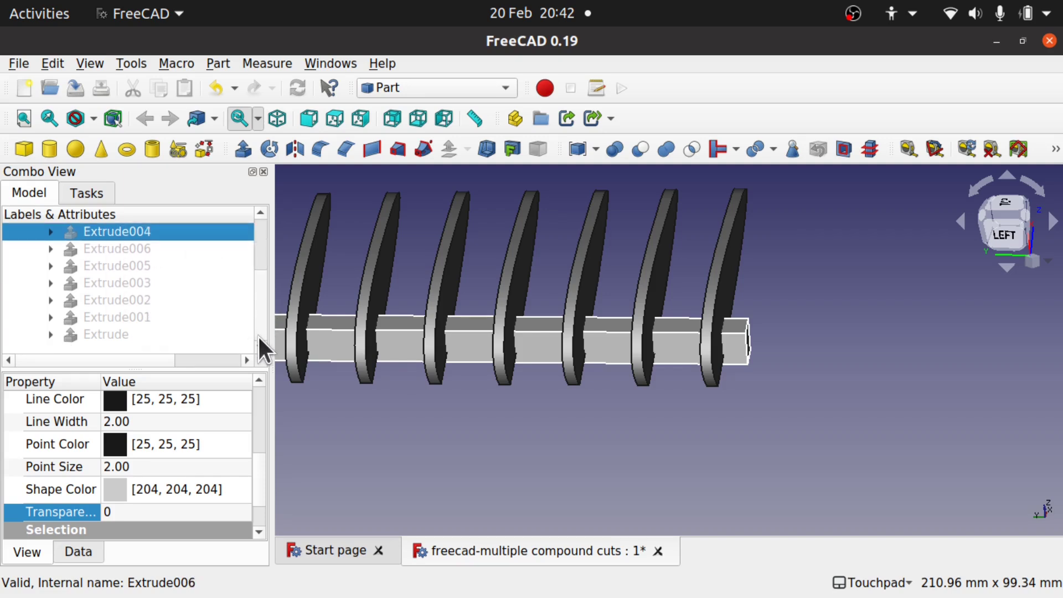
{"action": "left_click", "coordinate": [141, 314], "text": "shift"}
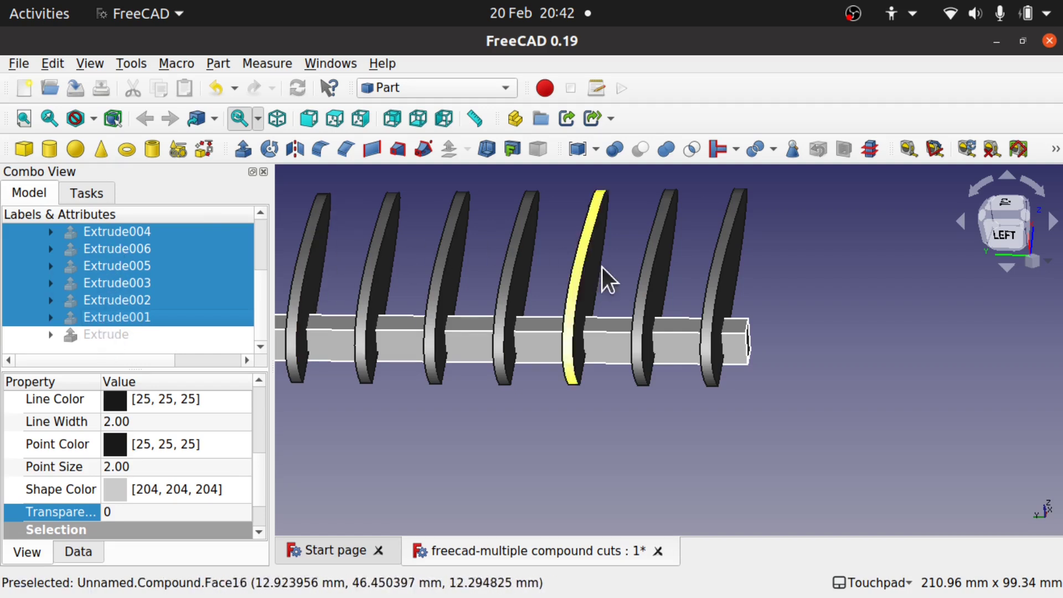
- Set Symmetric to true for all selected fin extrusions in the Data properties
{"action": "left_click", "coordinate": [78, 552]}
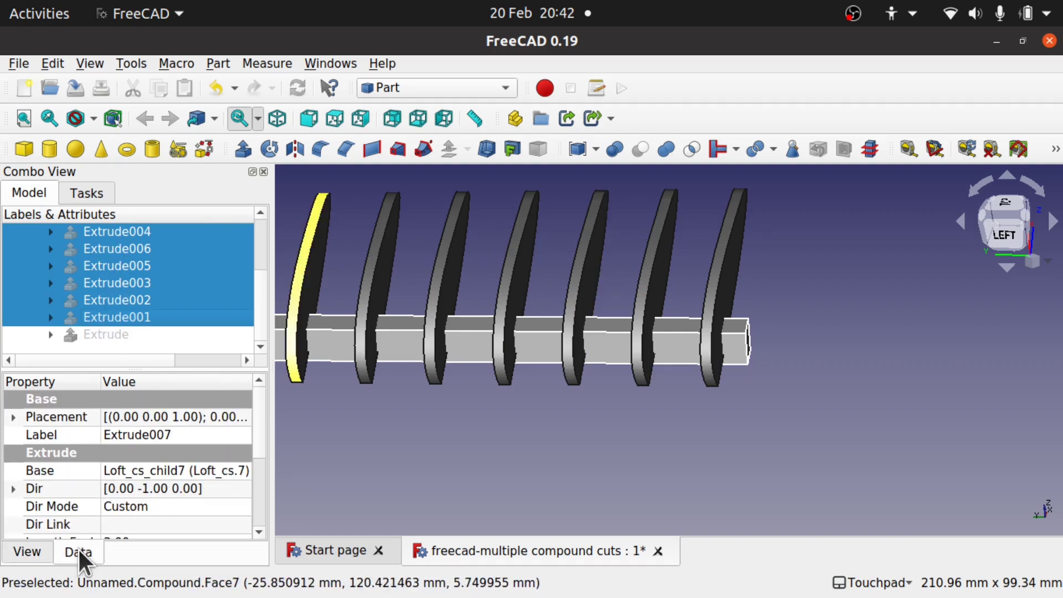
{"action": "left_click", "coordinate": [257, 533]}
{"action": "left_click", "coordinate": [257, 532]}
{"action": "left_click", "coordinate": [257, 533]}
{"action": "left_click", "coordinate": [257, 533]}
{"action": "left_click", "coordinate": [257, 533]}
{"action": "left_click", "coordinate": [257, 532]}
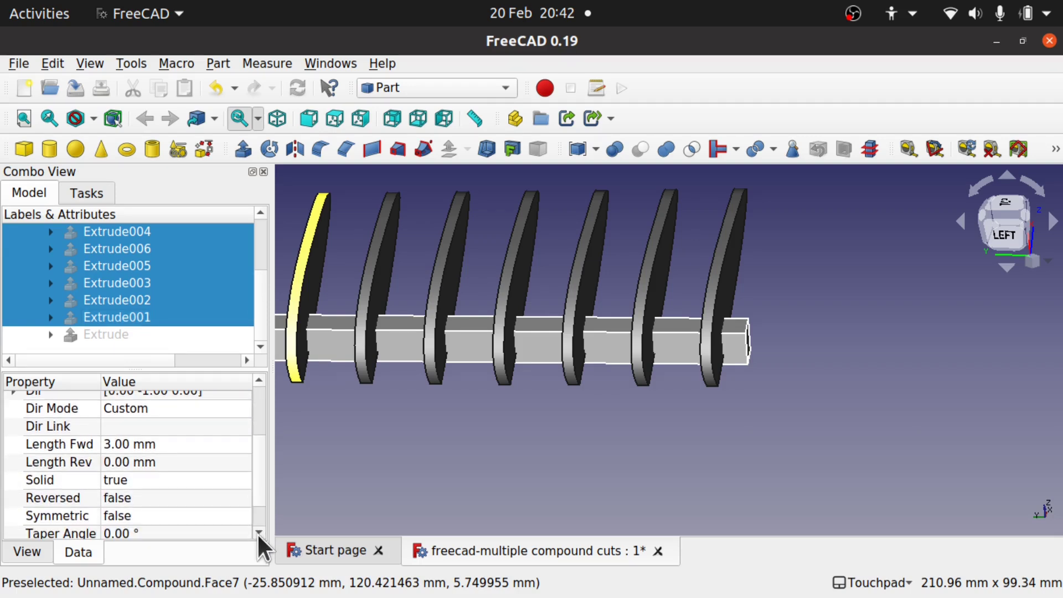
{"action": "left_click", "coordinate": [169, 511]}
{"action": "left_click", "coordinate": [169, 515]}
{"action": "left_click", "coordinate": [156, 536]}
{"action": "left_click", "coordinate": [339, 439]}
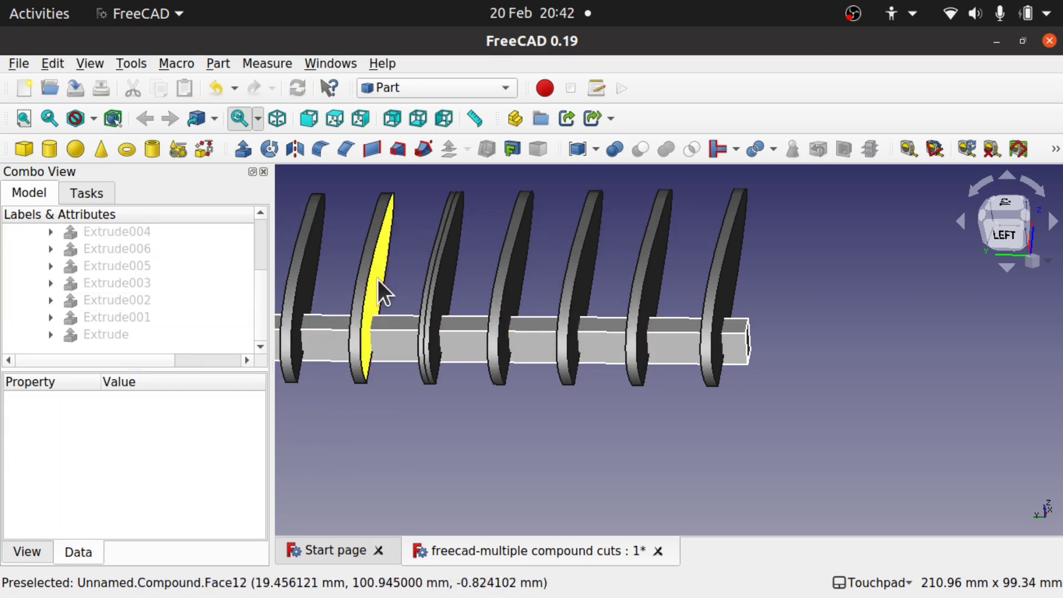
- Inspect the Loft_cs.2 profile up close, hiding and reshowing the fins to compare
{"action": "left_click", "coordinate": [49, 298]}
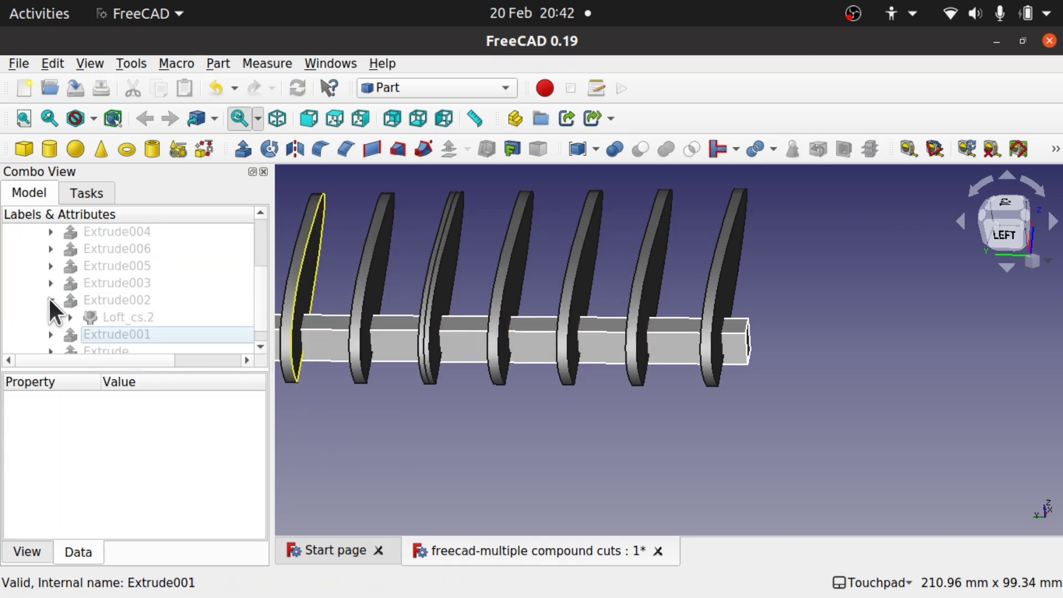
{"action": "left_click", "coordinate": [117, 318]}
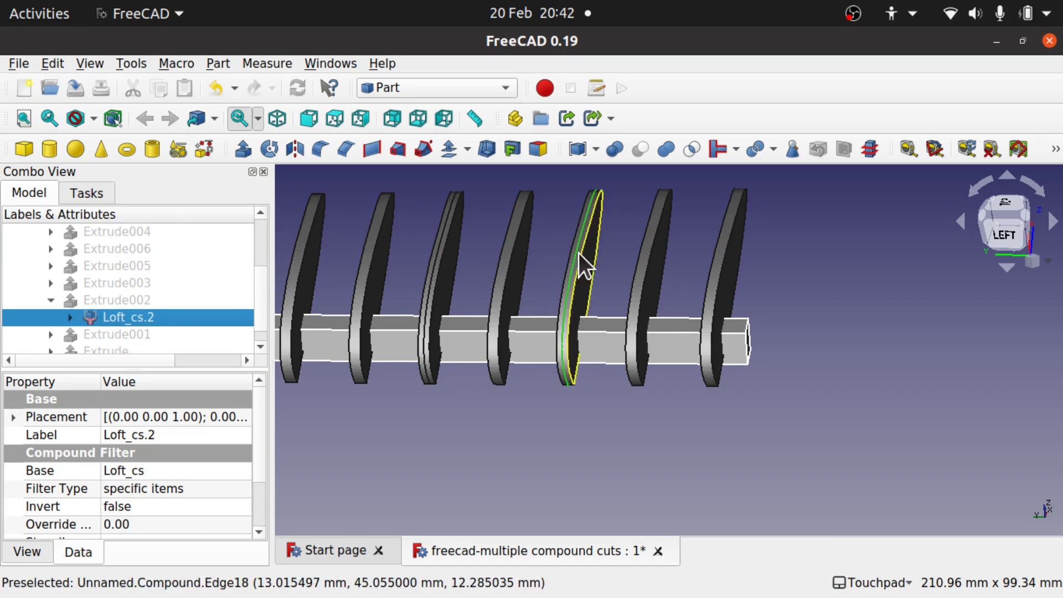
{"action": "scroll", "coordinate": [579, 254], "scroll_direction": "up", "scroll_amount": 5}
{"action": "left_click_drag", "start_coordinate": [580, 254], "coordinate": [625, 227], "text": "alt"}
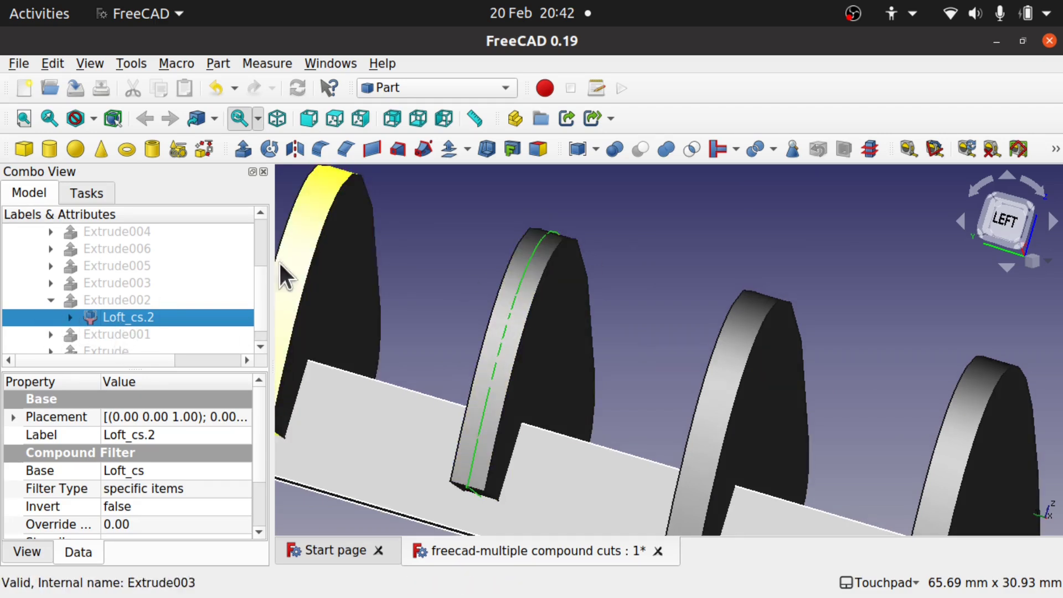
{"action": "left_click", "coordinate": [513, 366]}
{"action": "key", "text": "space"}
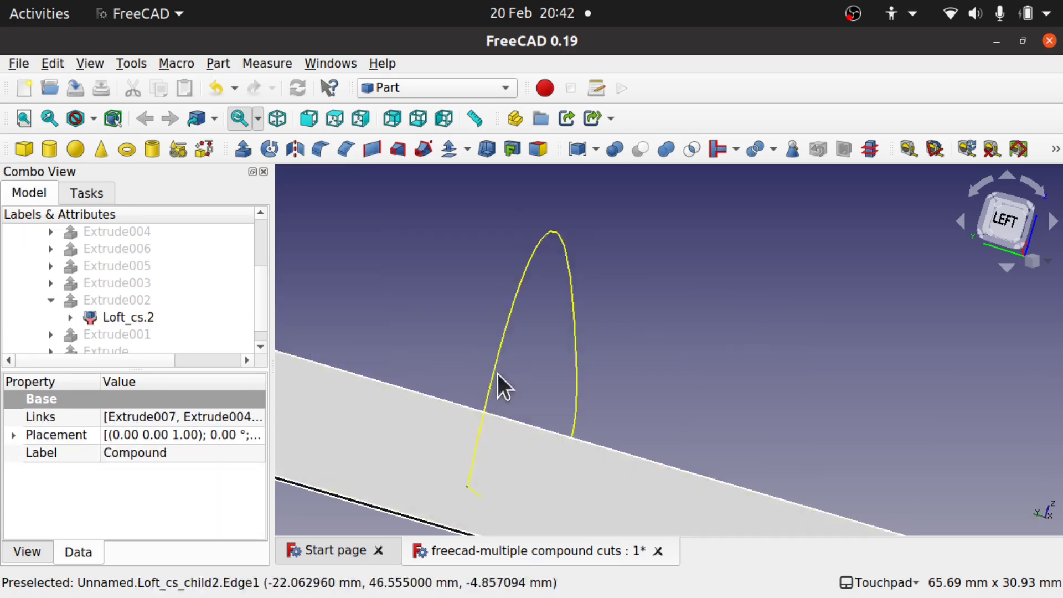
{"action": "key", "text": "space"}
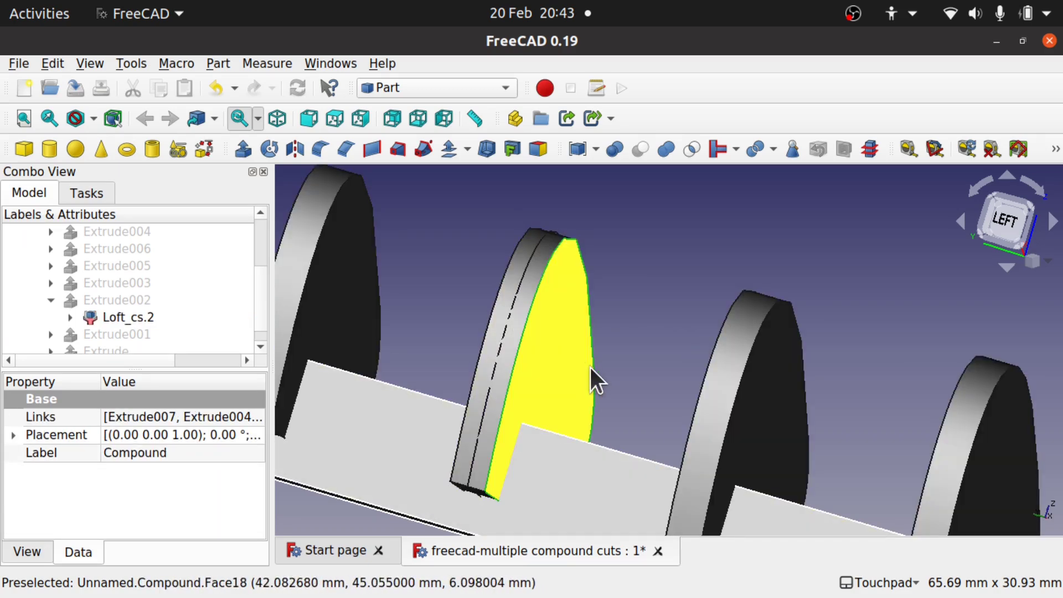
{"action": "scroll", "coordinate": [590, 367], "scroll_direction": "down", "scroll_amount": 4}
{"action": "left_click_drag", "start_coordinate": [591, 368], "coordinate": [543, 368], "text": "alt"}
- Check Extrude002's 3.00 mm forward length, then collapse the Compound's fin list
{"action": "left_click", "coordinate": [101, 311]}
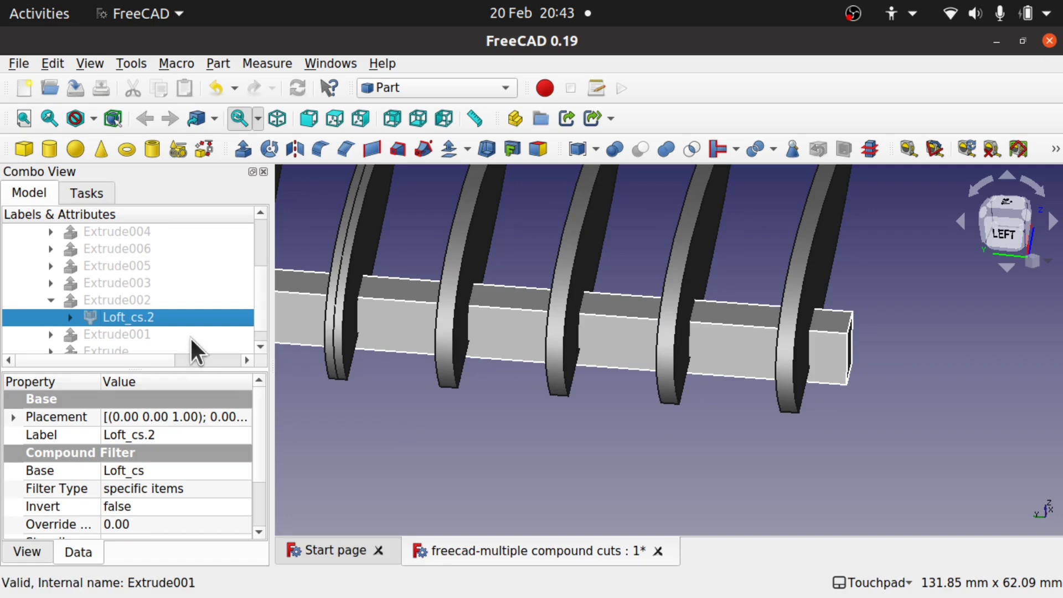
{"action": "left_click", "coordinate": [123, 299]}
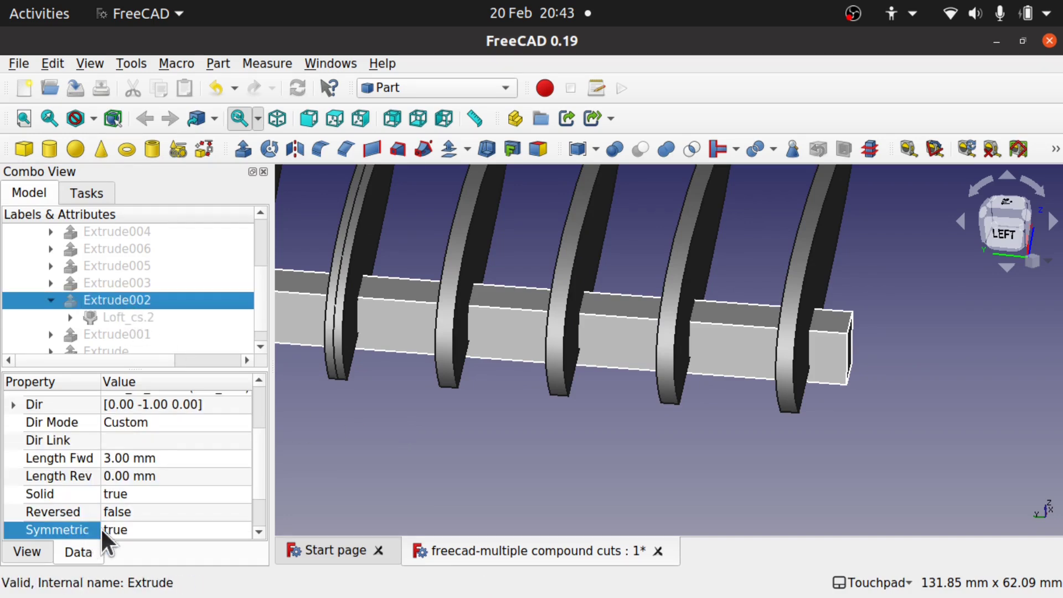
{"action": "left_click", "coordinate": [136, 458]}
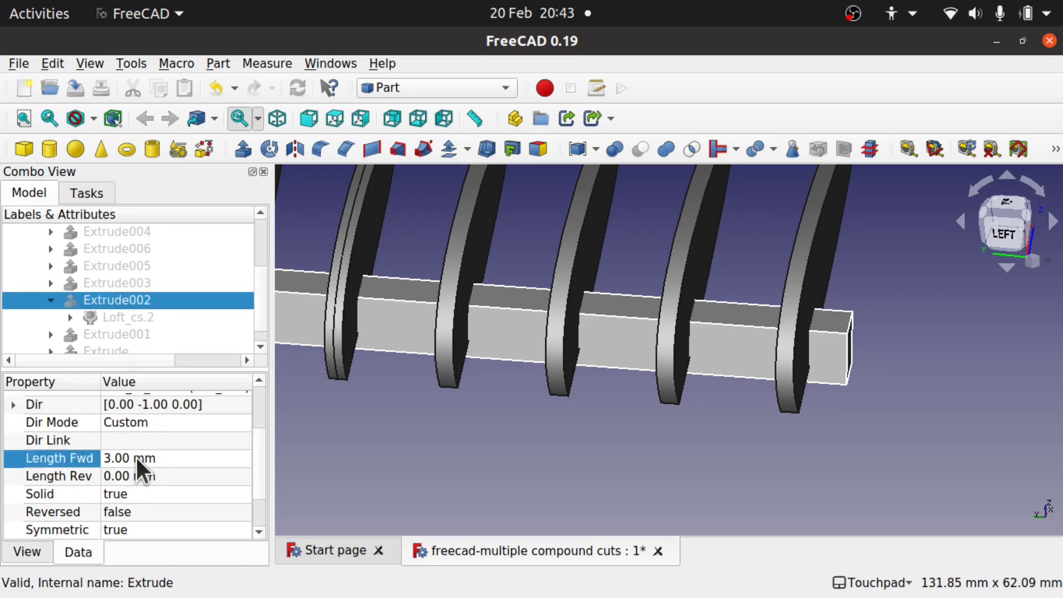
{"action": "left_click", "coordinate": [427, 391]}
{"action": "scroll", "coordinate": [260, 254], "scroll_direction": "up", "scroll_amount": 2}
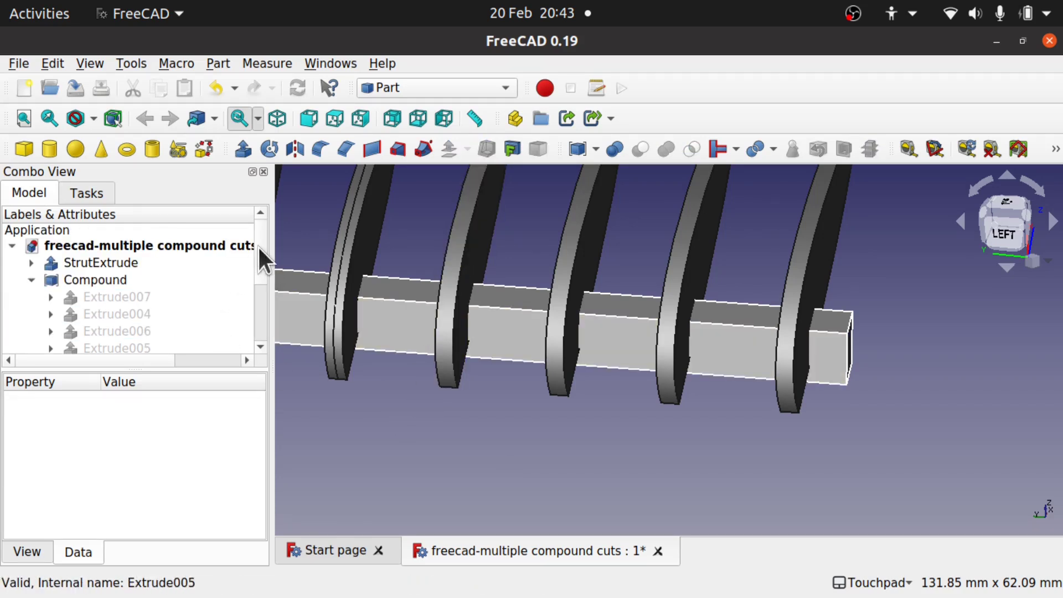
{"action": "left_click", "coordinate": [39, 278]}
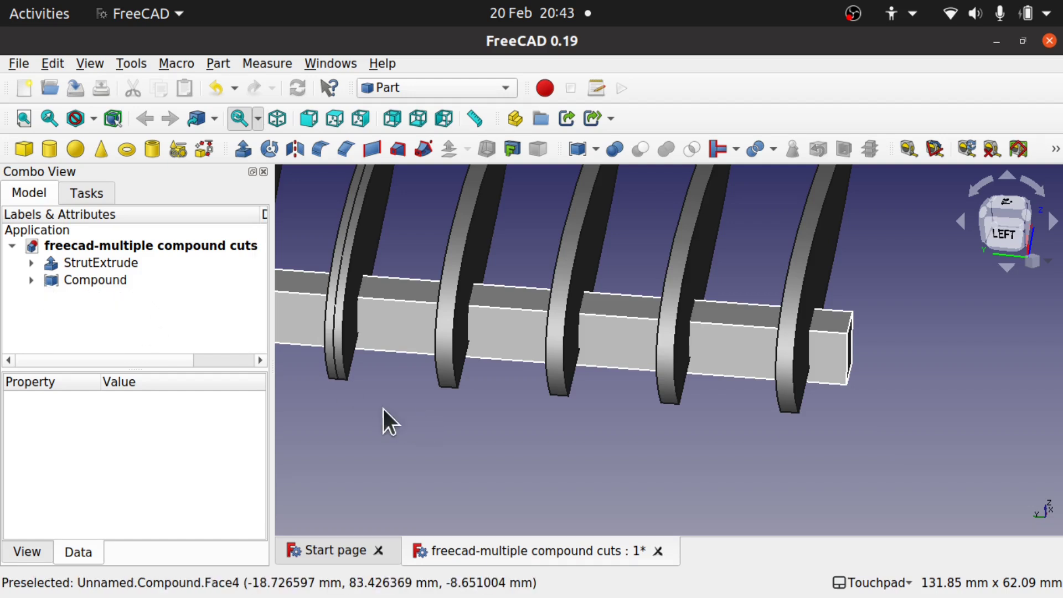
- Start a Part Extrude of Loft_cs.0 through Loft_cs.7 with Symmetric ticked
{"action": "left_click", "coordinate": [244, 147]}
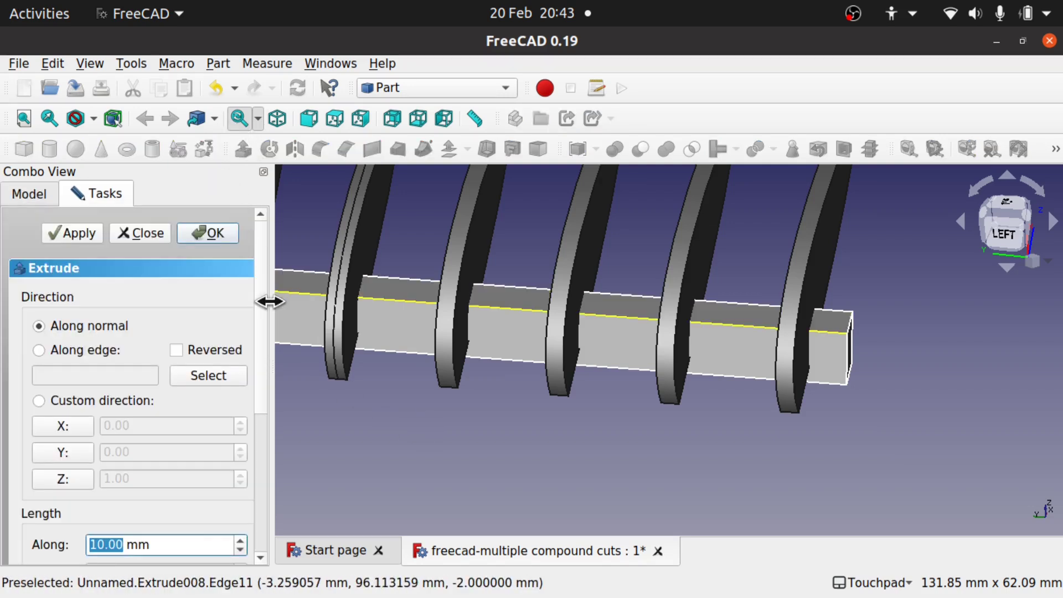
{"action": "left_click_drag", "start_coordinate": [270, 302], "coordinate": [327, 301]}
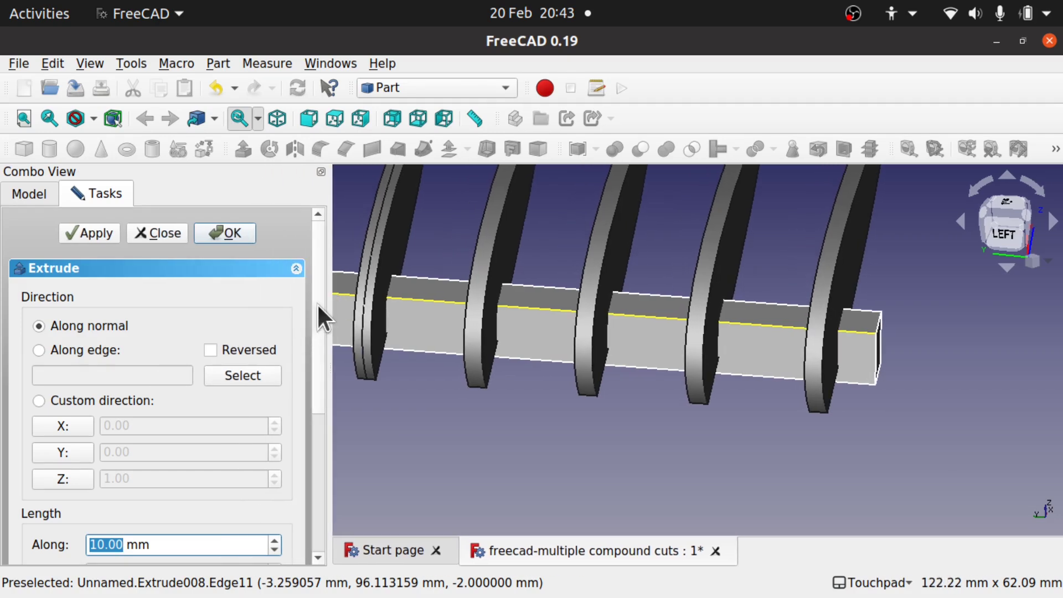
{"action": "scroll", "coordinate": [316, 303], "scroll_direction": "down", "scroll_amount": 5}
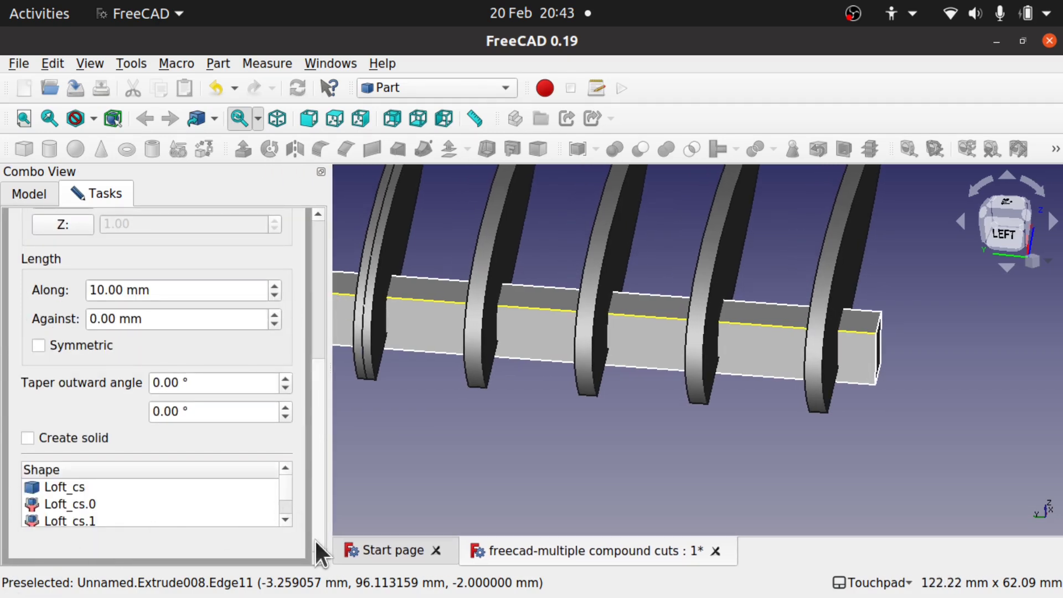
{"action": "left_click", "coordinate": [135, 504]}
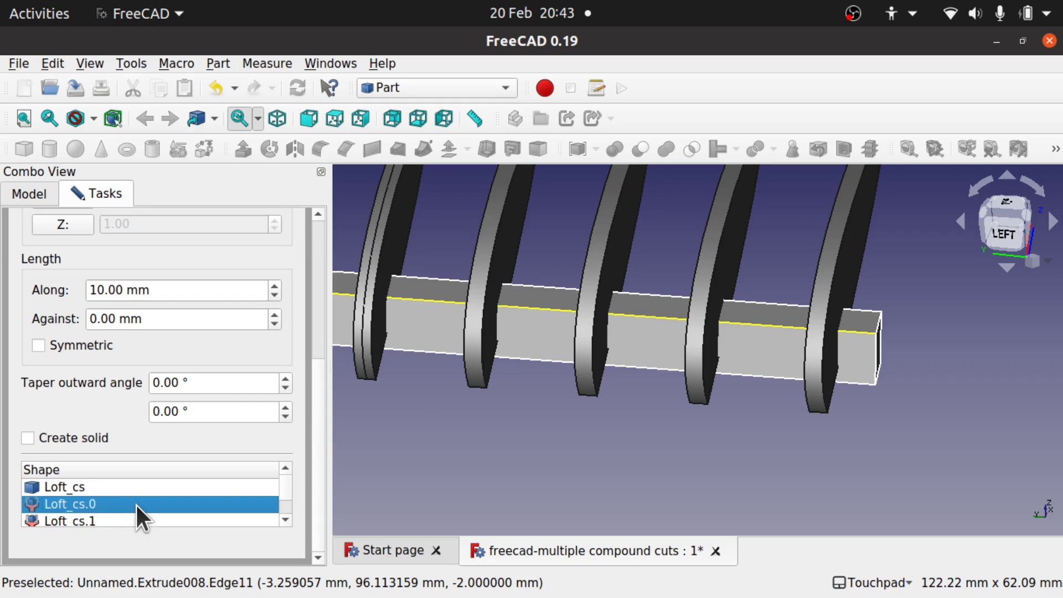
{"action": "left_click_drag", "start_coordinate": [285, 518], "coordinate": [286, 515]}
{"action": "left_click_drag", "start_coordinate": [286, 467], "coordinate": [284, 465]}
{"action": "left_click", "coordinate": [287, 516]}
{"action": "left_click", "coordinate": [286, 518]}
{"action": "left_click", "coordinate": [85, 504], "text": "shift"}
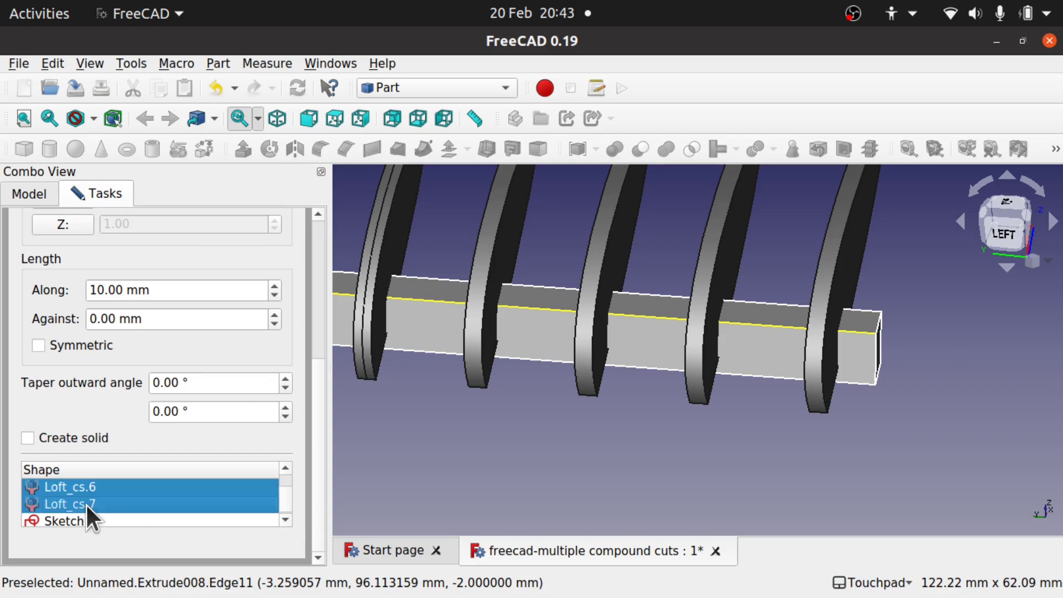
{"action": "left_click_drag", "start_coordinate": [284, 496], "coordinate": [285, 479]}
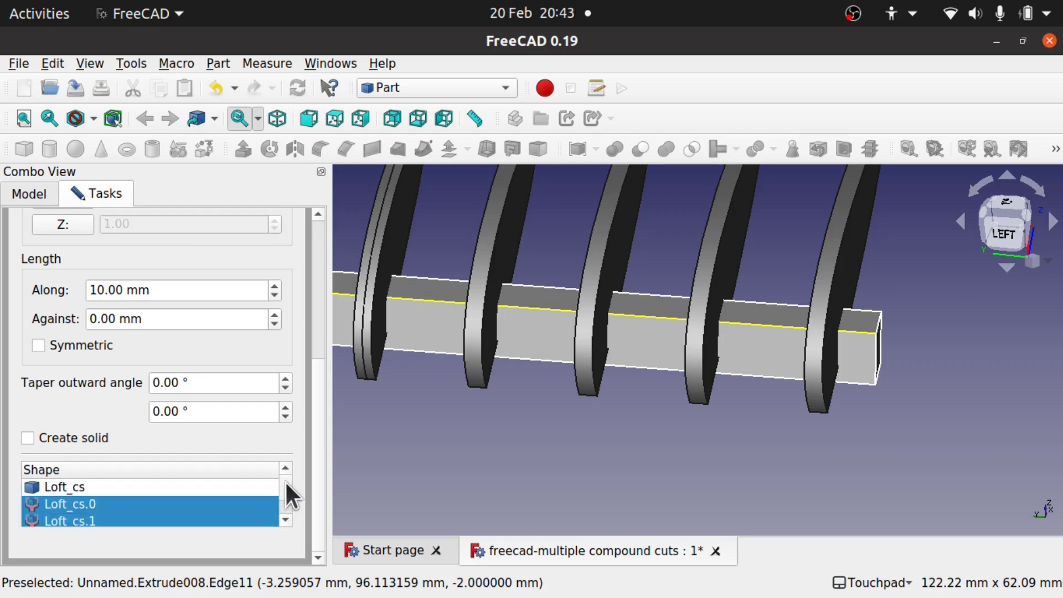
{"action": "left_click", "coordinate": [38, 347]}
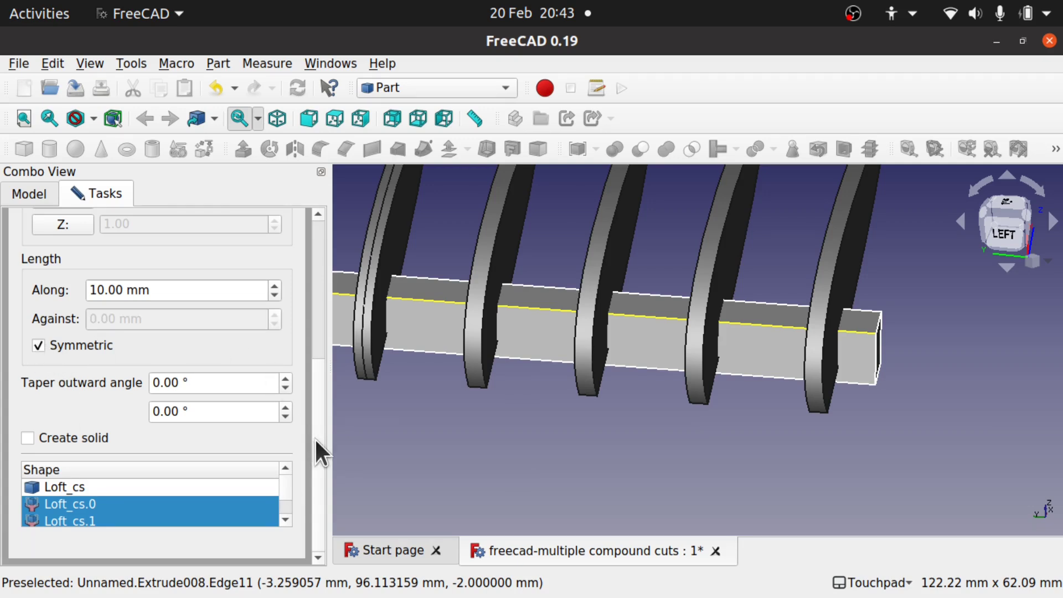
{"action": "left_click_drag", "start_coordinate": [317, 441], "coordinate": [315, 365]}
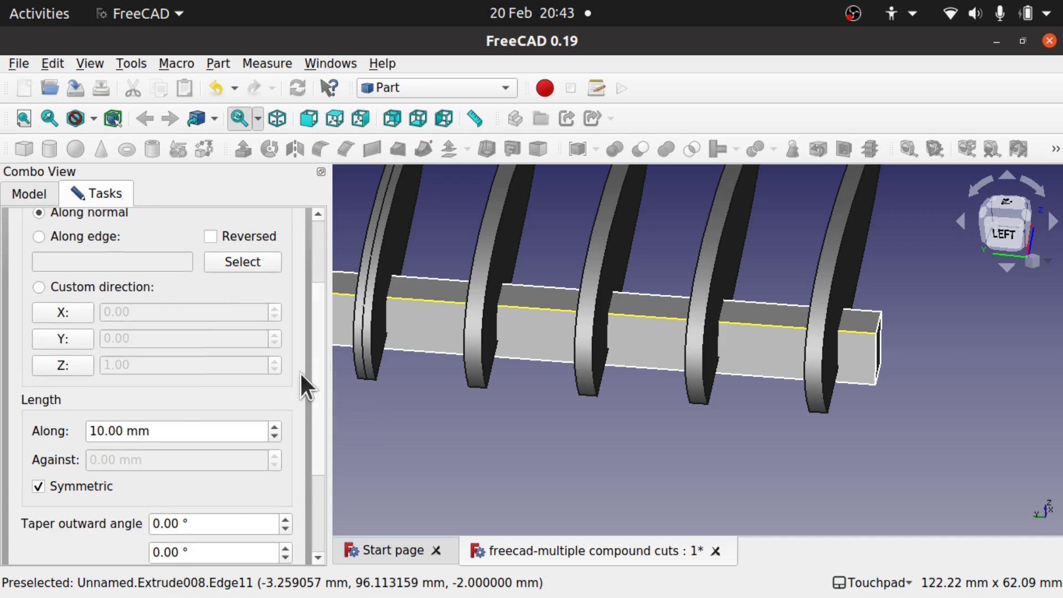
- Set the extrusion length to 8 mm along custom direction (0, 1, 0) and create the extrusions
{"action": "double_click", "coordinate": [95, 431]}
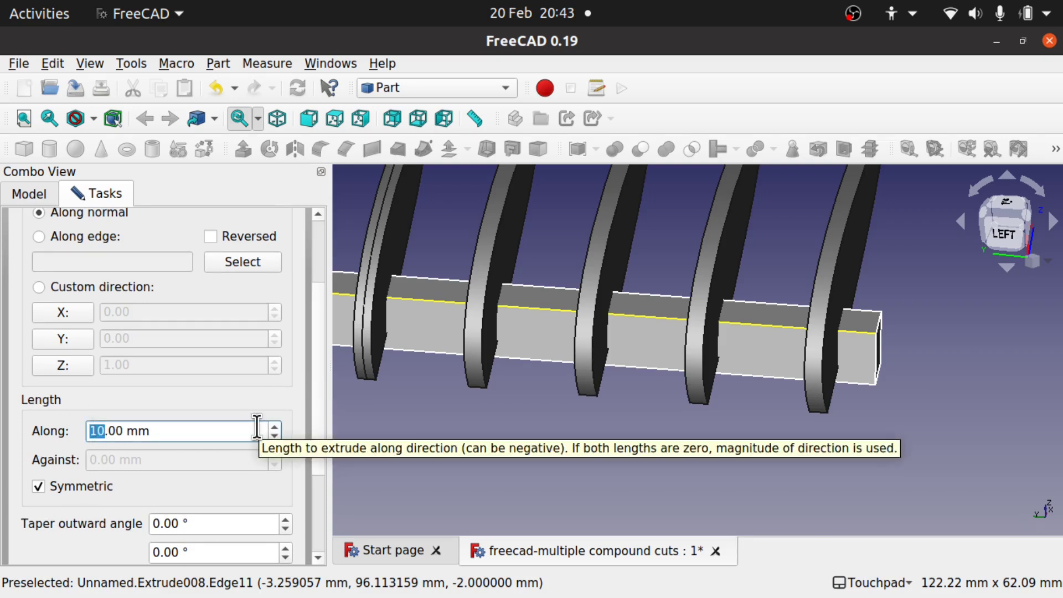
{"action": "type", "text": "8"}
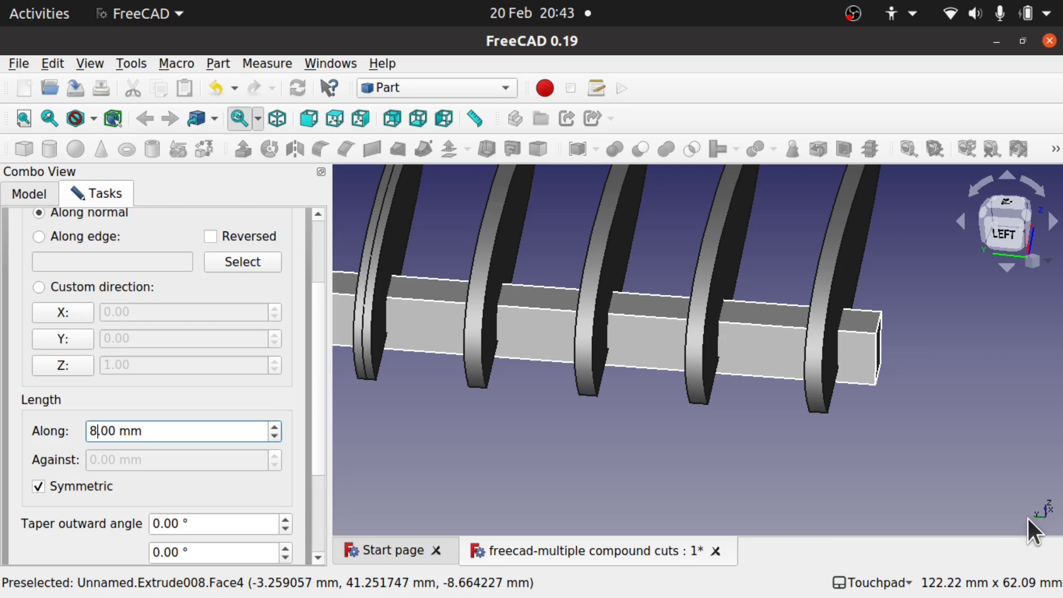
{"action": "left_click", "coordinate": [58, 342]}
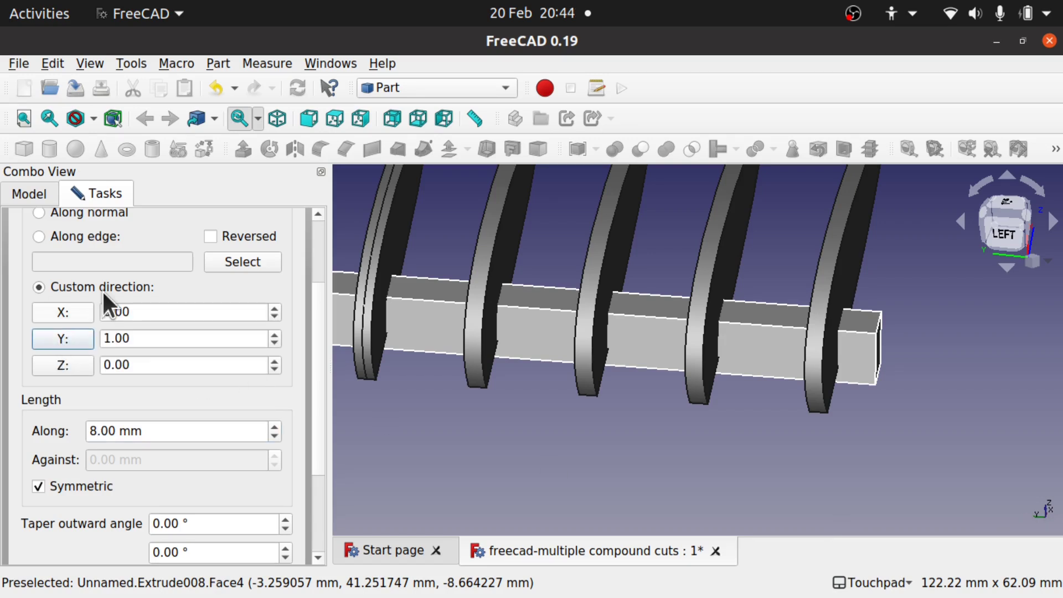
{"action": "left_click_drag", "start_coordinate": [320, 339], "coordinate": [318, 300]}
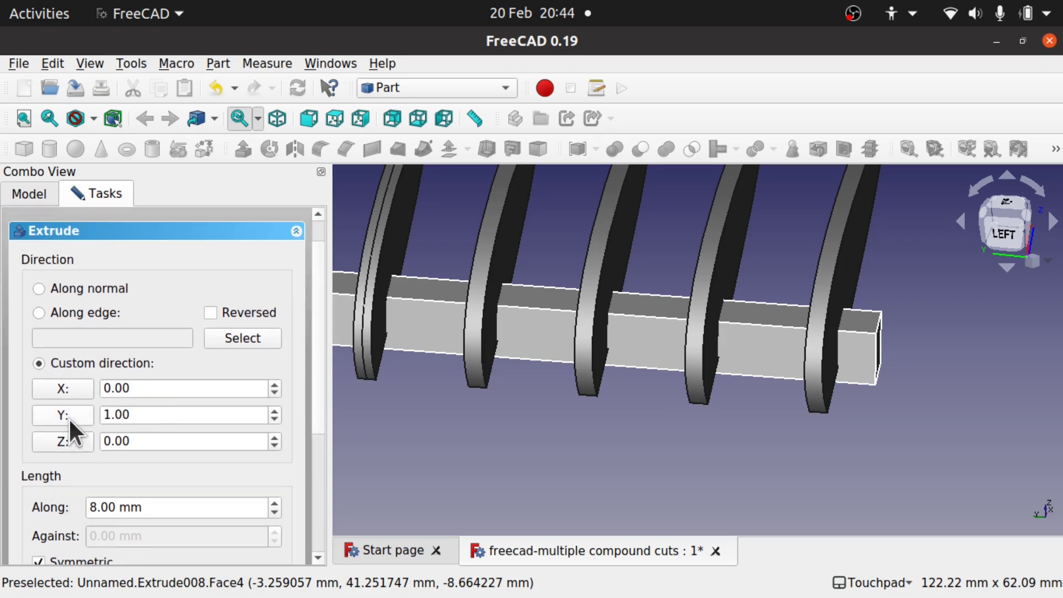
{"action": "left_click_drag", "start_coordinate": [130, 415], "coordinate": [90, 415]}
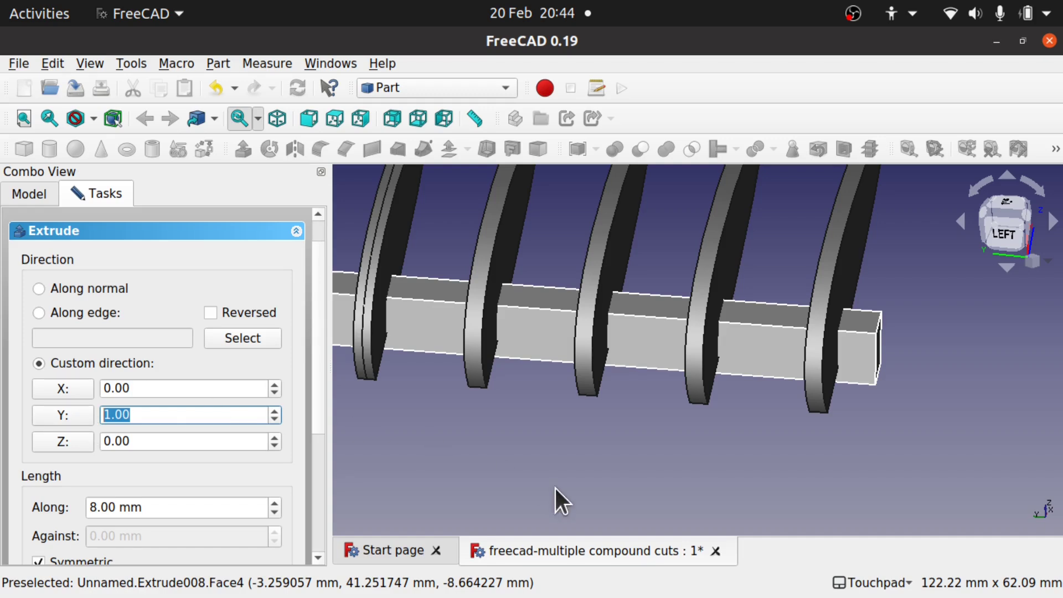
{"action": "left_click", "coordinate": [317, 544]}
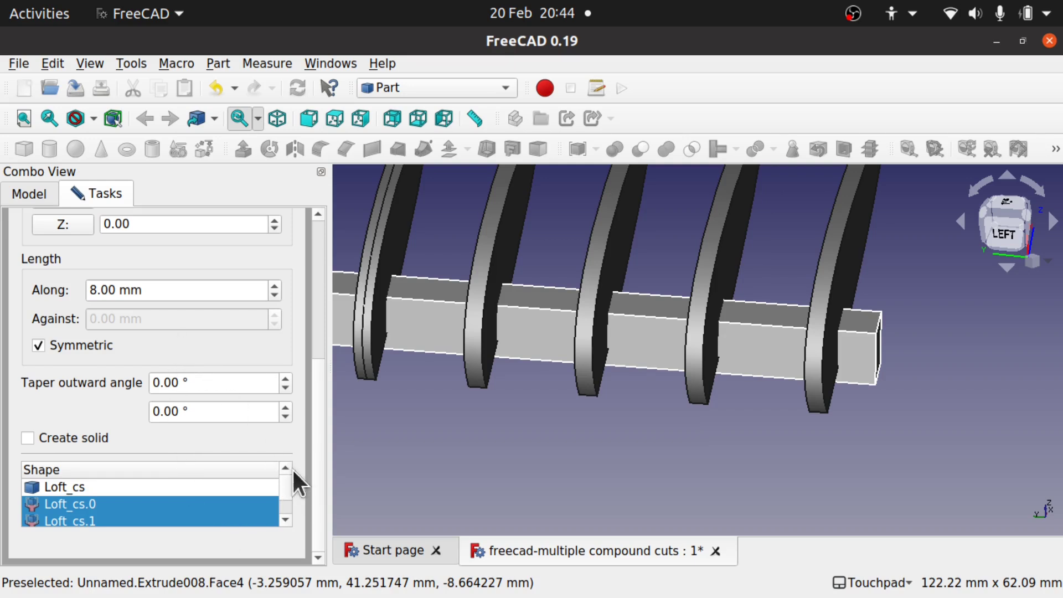
{"action": "left_click_drag", "start_coordinate": [318, 469], "coordinate": [312, 305]}
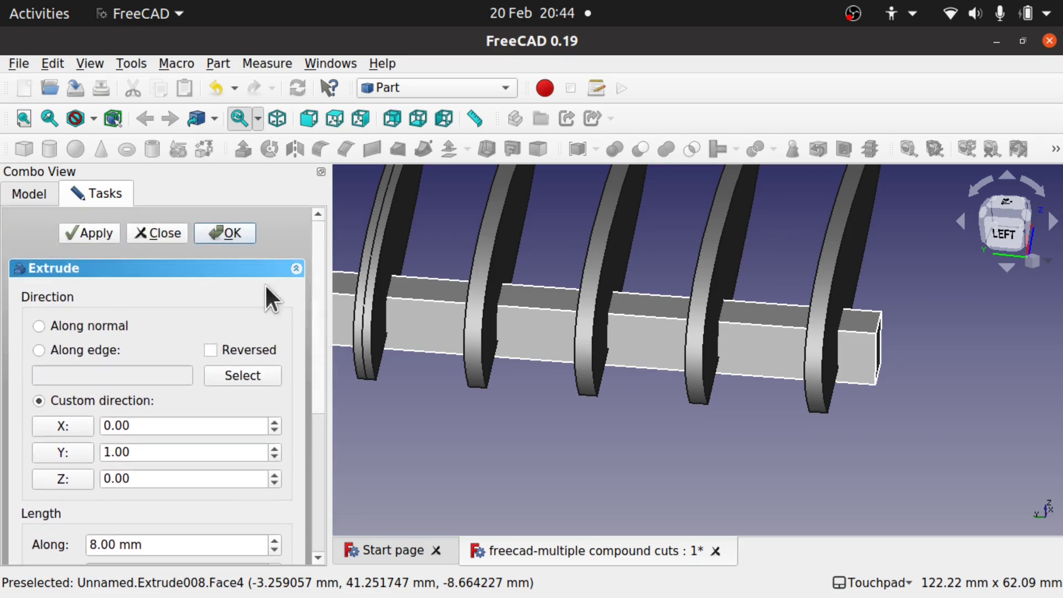
{"action": "left_click", "coordinate": [224, 233]}
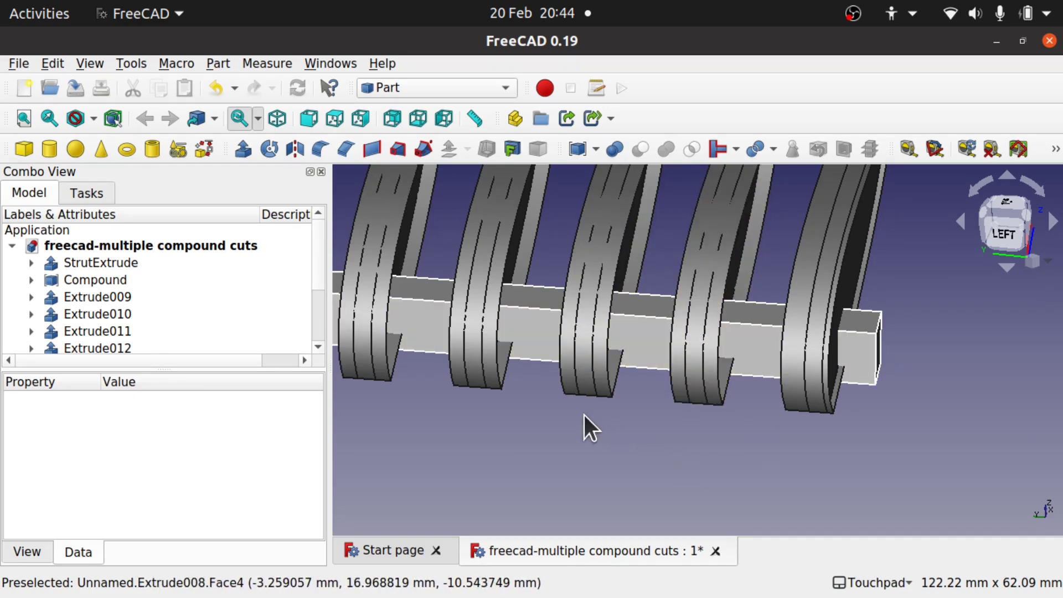
- Hide the old Compound and orbit to view the model from above
{"action": "left_click", "coordinate": [110, 284]}
{"action": "key", "text": "space"}
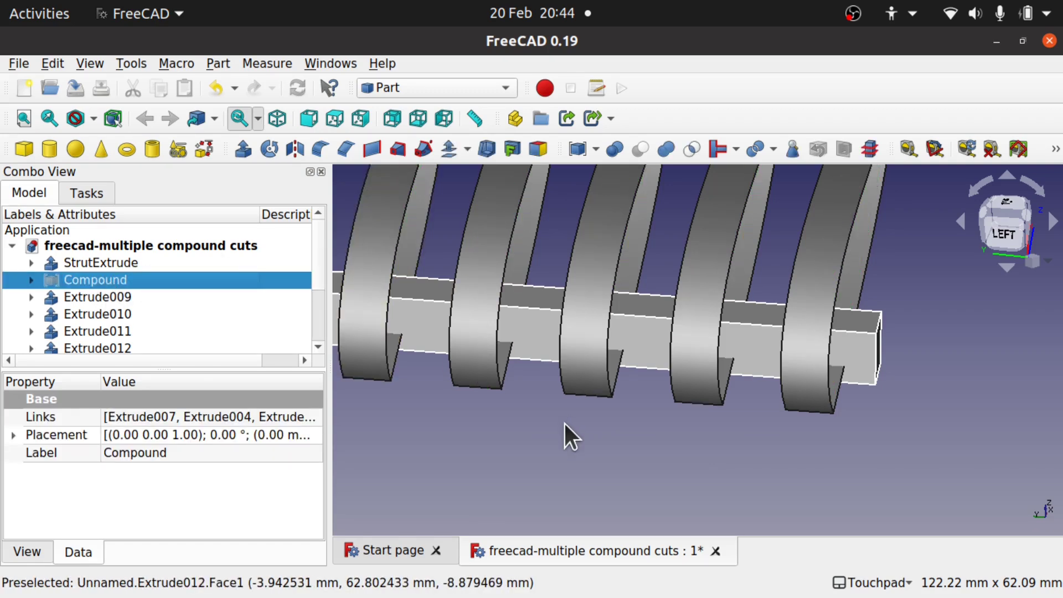
{"action": "middle_click_drag", "start_coordinate": [563, 421], "coordinate": [247, 399]}
{"action": "scroll", "coordinate": [533, 431], "scroll_direction": "down", "scroll_amount": 3}
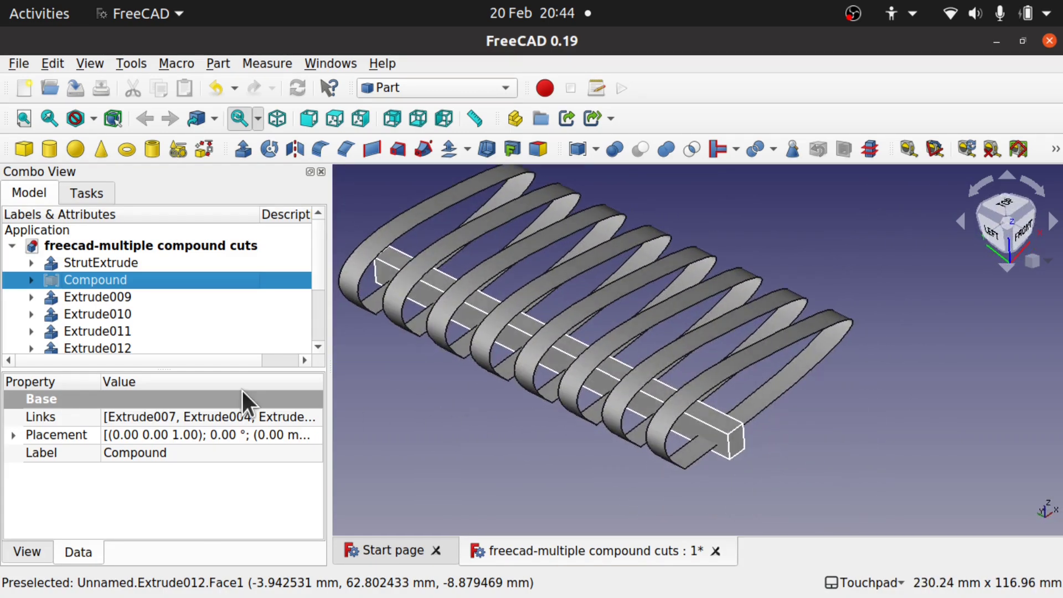
- Set the Solid property to true for Extrude009 through Extrude016
{"action": "left_click", "coordinate": [115, 294]}
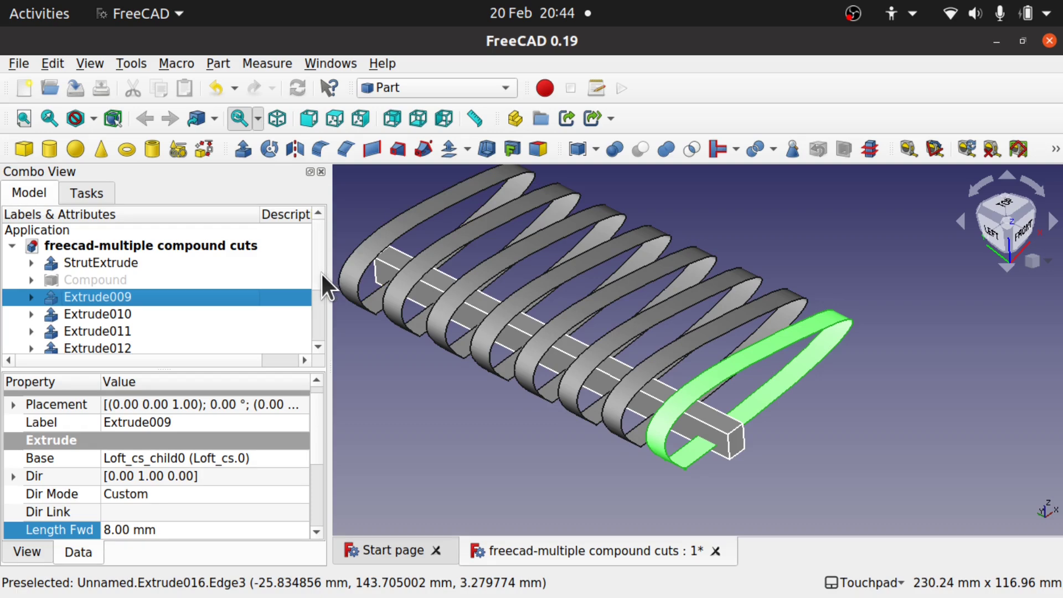
{"action": "scroll", "coordinate": [319, 291], "scroll_direction": "down", "scroll_amount": 1}
{"action": "scroll", "coordinate": [314, 332], "scroll_direction": "down", "scroll_amount": 1}
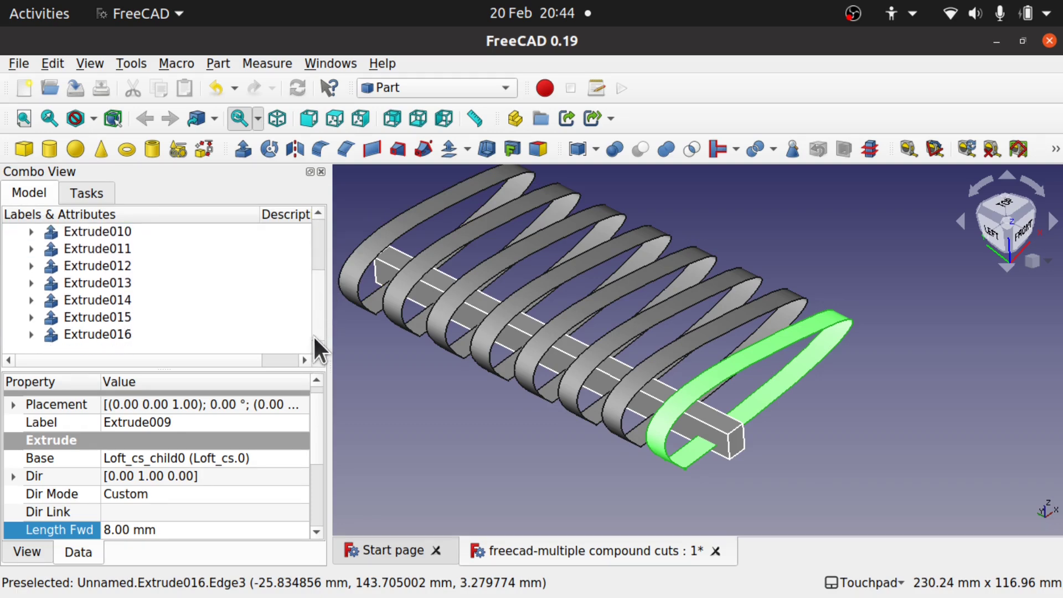
{"action": "left_click", "coordinate": [101, 334], "text": "shift"}
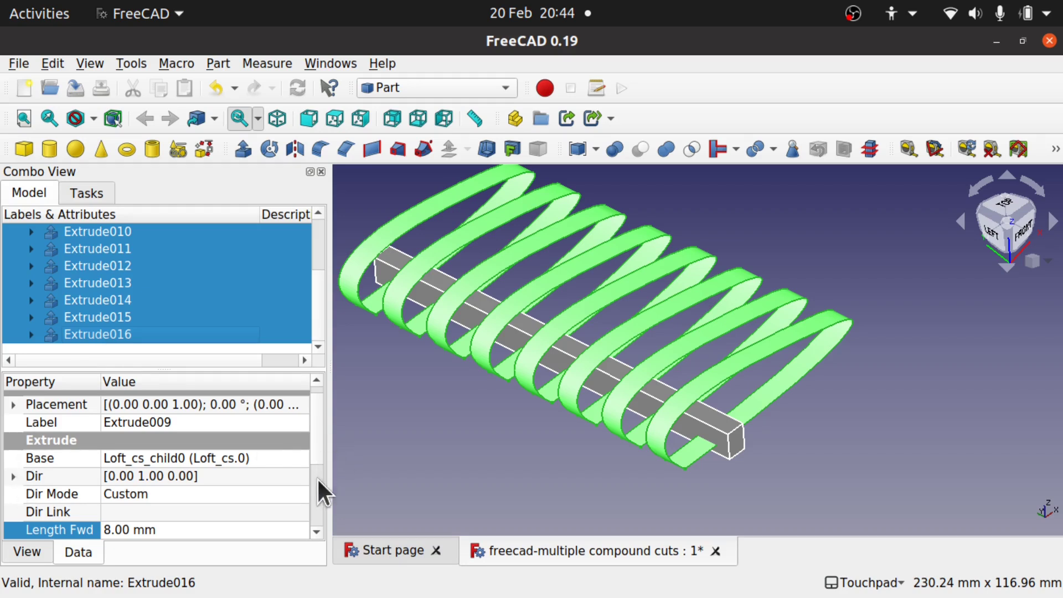
{"action": "scroll", "coordinate": [319, 482], "scroll_direction": "down", "scroll_amount": 2}
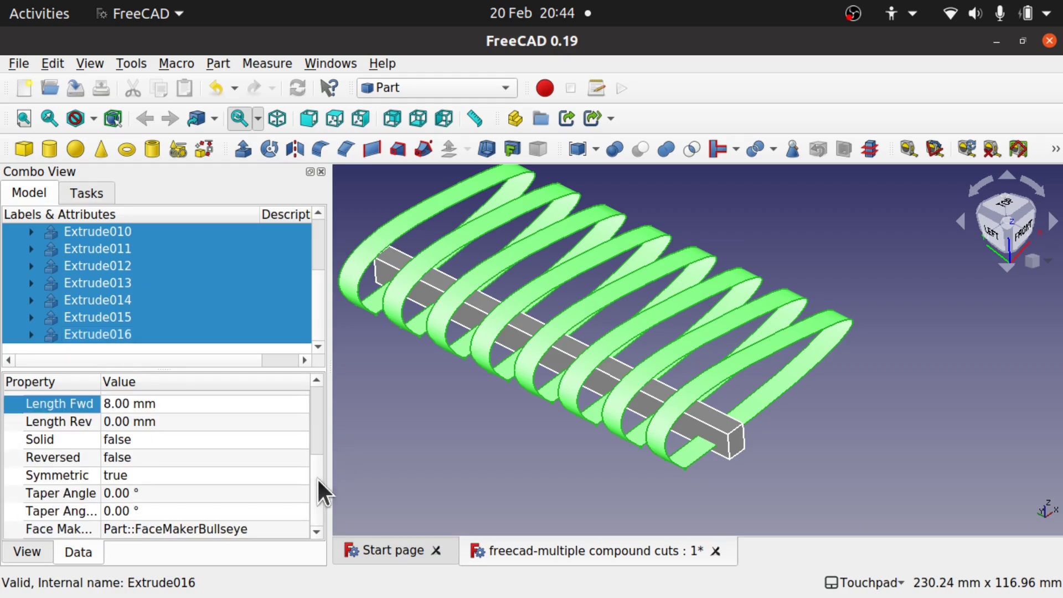
{"action": "left_click", "coordinate": [167, 439]}
{"action": "left_click", "coordinate": [167, 438]}
{"action": "left_click", "coordinate": [152, 460]}
{"action": "left_click", "coordinate": [465, 407]}
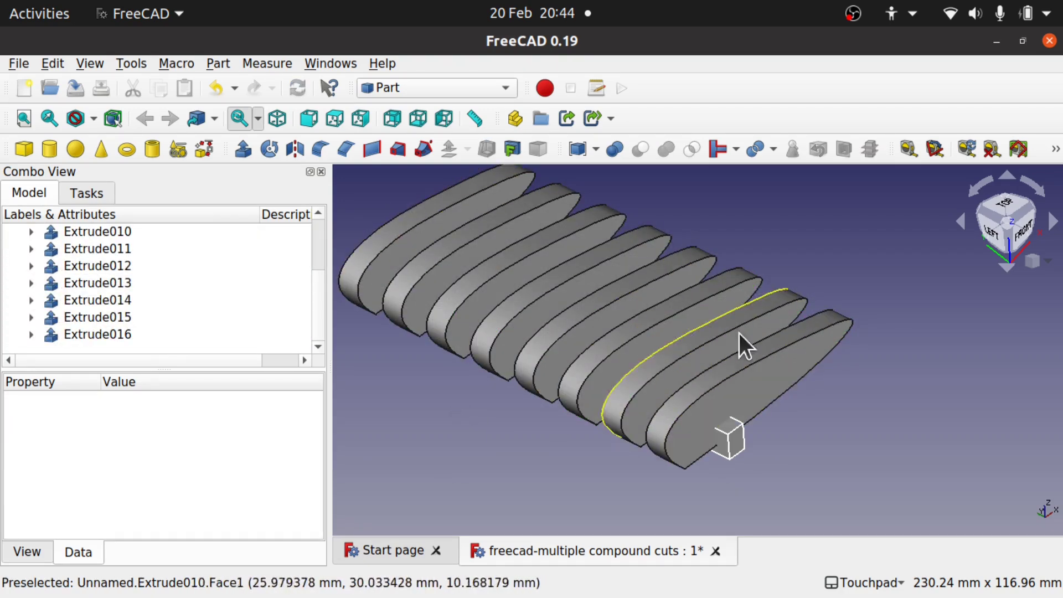
- Group Extrude009 through Extrude016 into a new compound, Compound001
{"action": "left_click", "coordinate": [127, 335]}
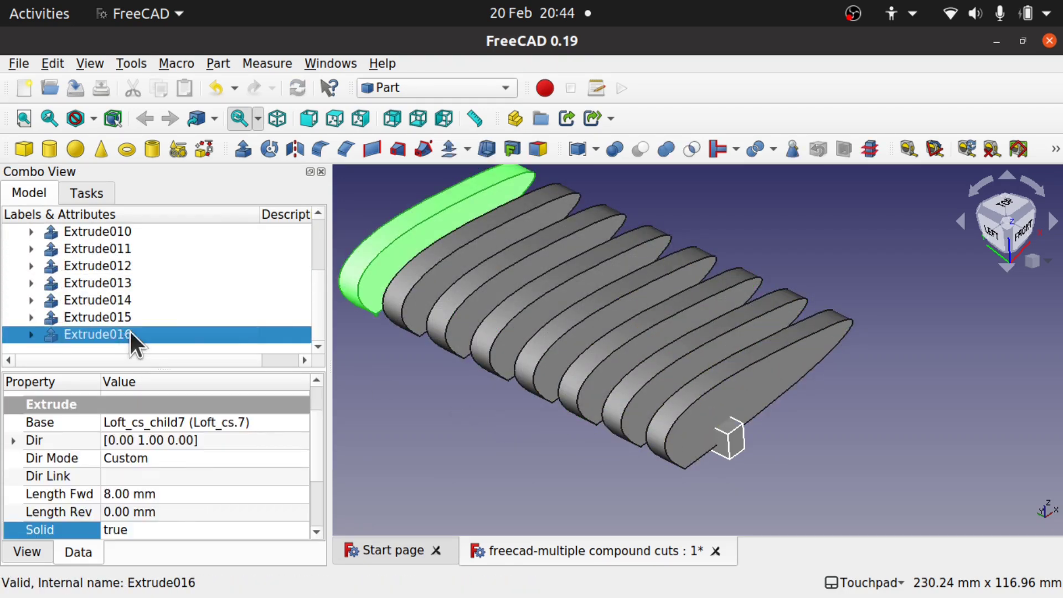
{"action": "scroll", "coordinate": [317, 326], "scroll_direction": "up", "scroll_amount": 2}
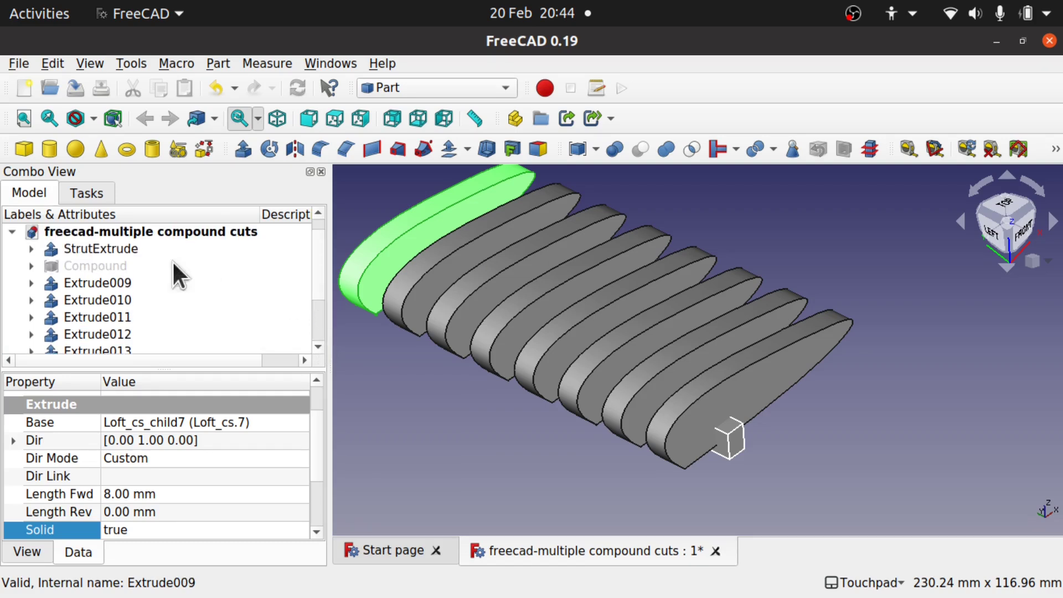
{"action": "left_click", "coordinate": [71, 286], "text": "shift"}
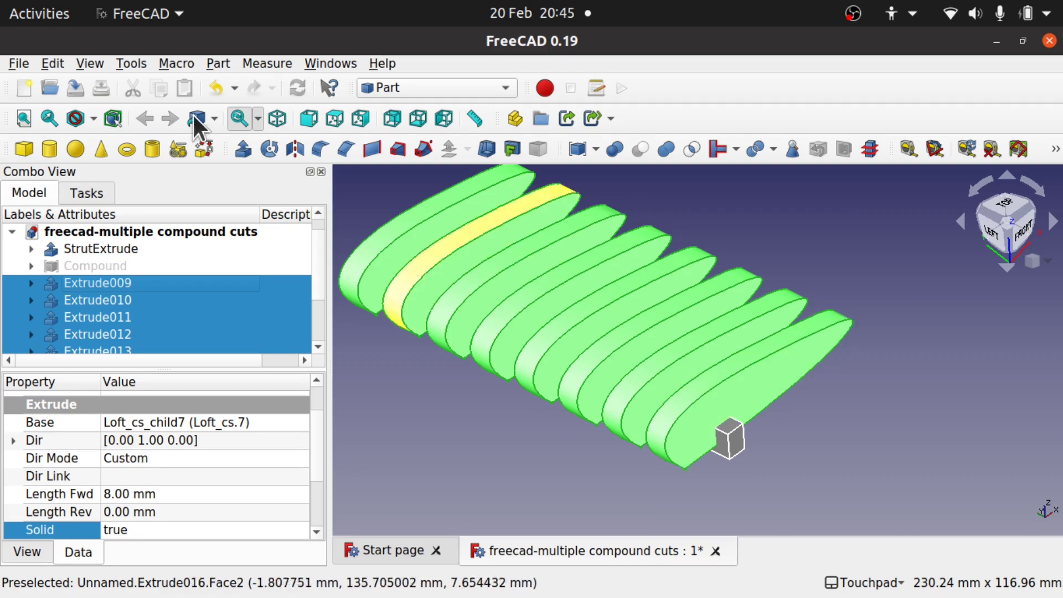
{"action": "left_click", "coordinate": [219, 62]}
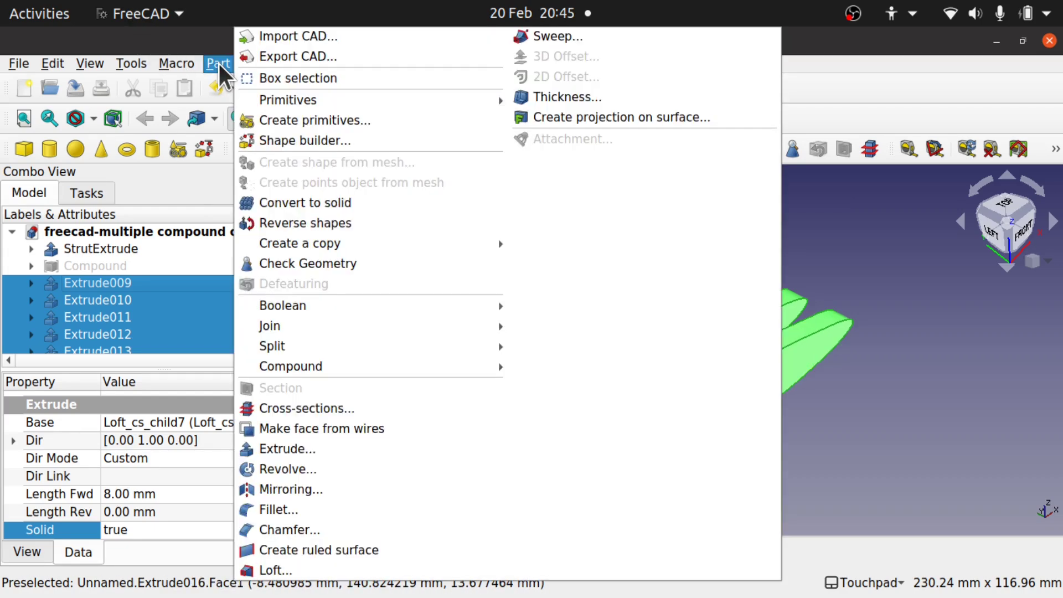
{"action": "mouse_move", "coordinate": [363, 367]}
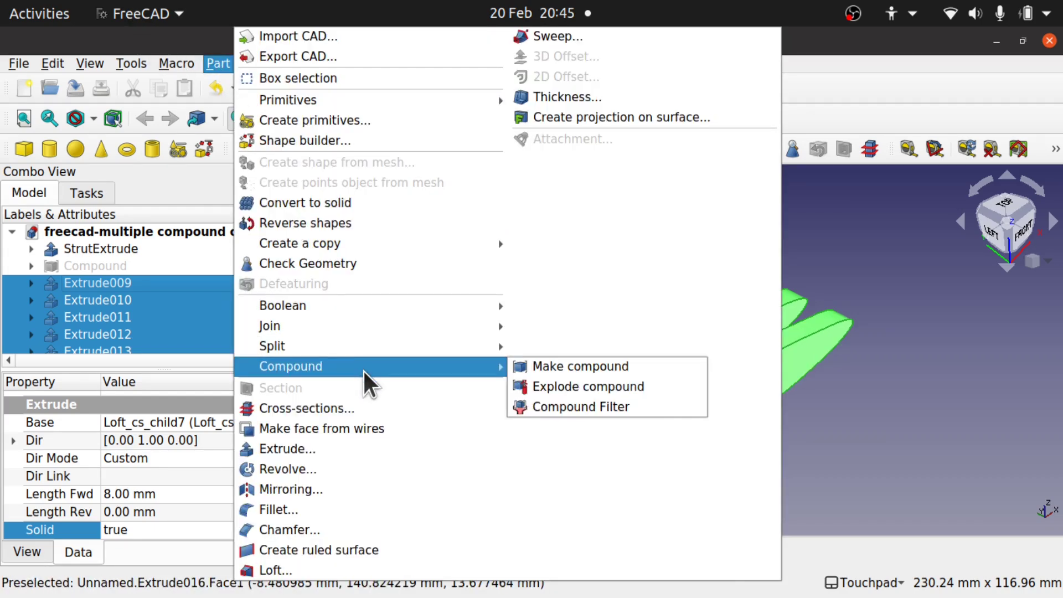
{"action": "left_click", "coordinate": [539, 361]}
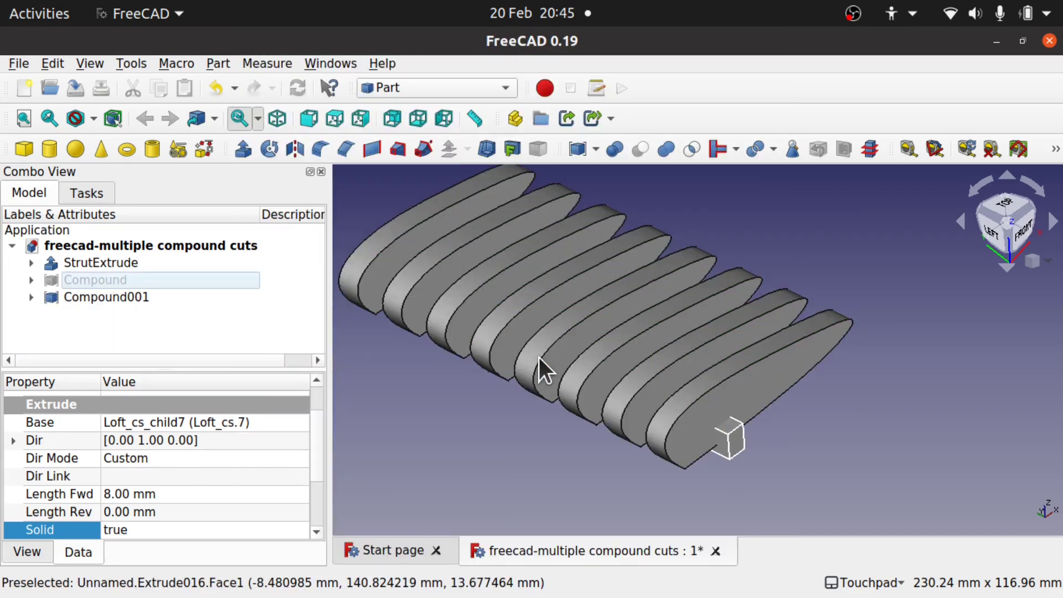
{"action": "left_click", "coordinate": [404, 386]}
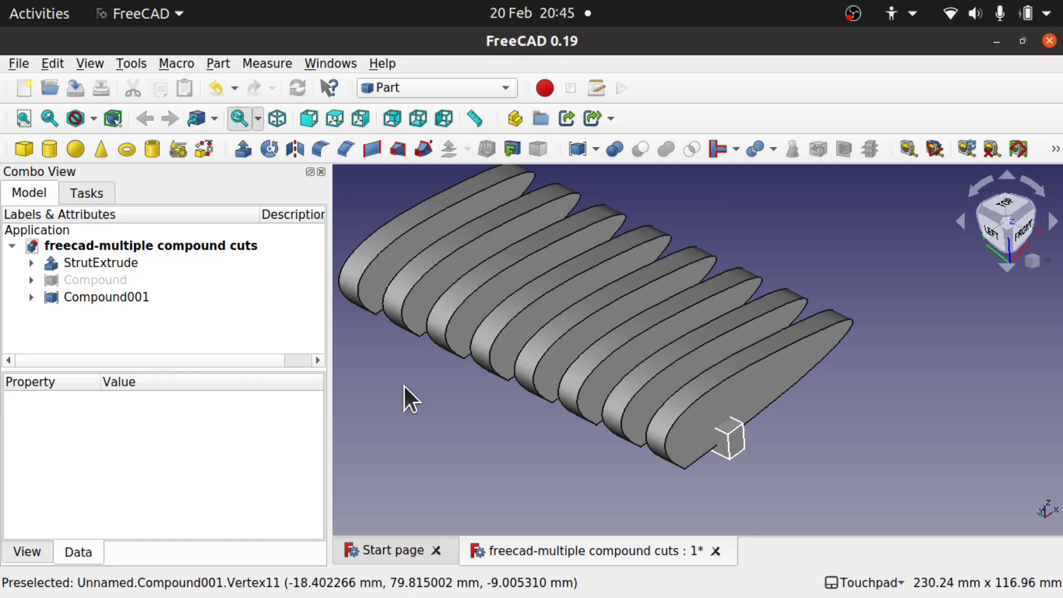
- Select StrutExtrude as the base, then add Compound001 as the tool
{"action": "left_click", "coordinate": [113, 296]}
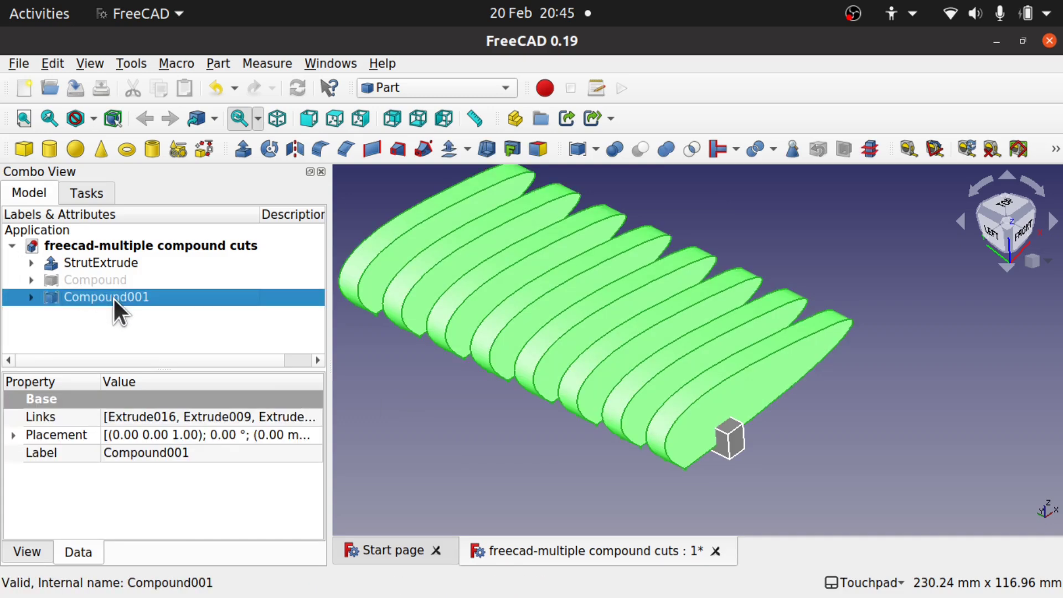
{"action": "left_click", "coordinate": [115, 333]}
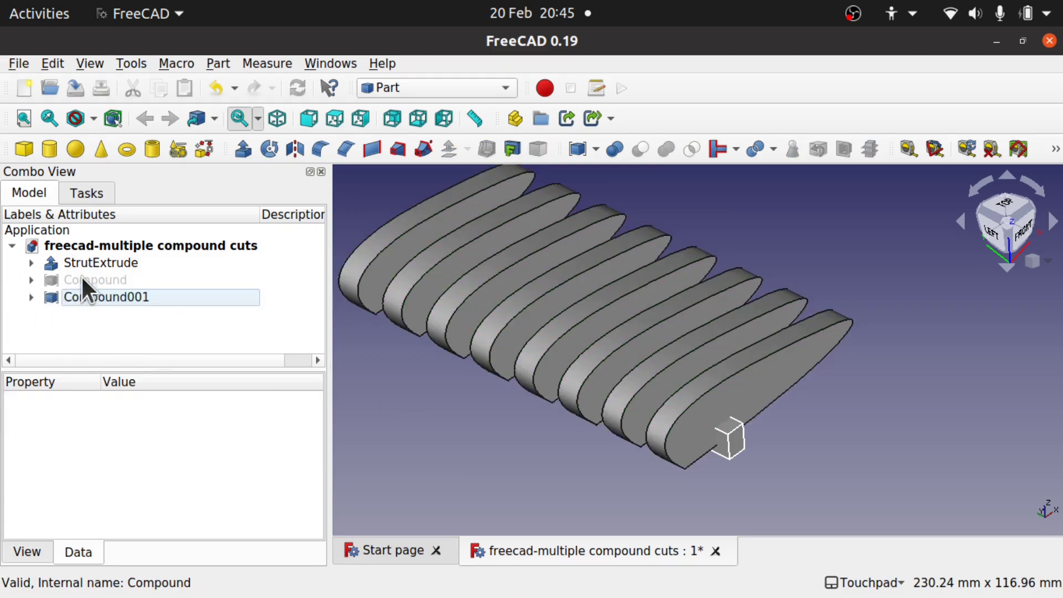
{"action": "left_click", "coordinate": [102, 261]}
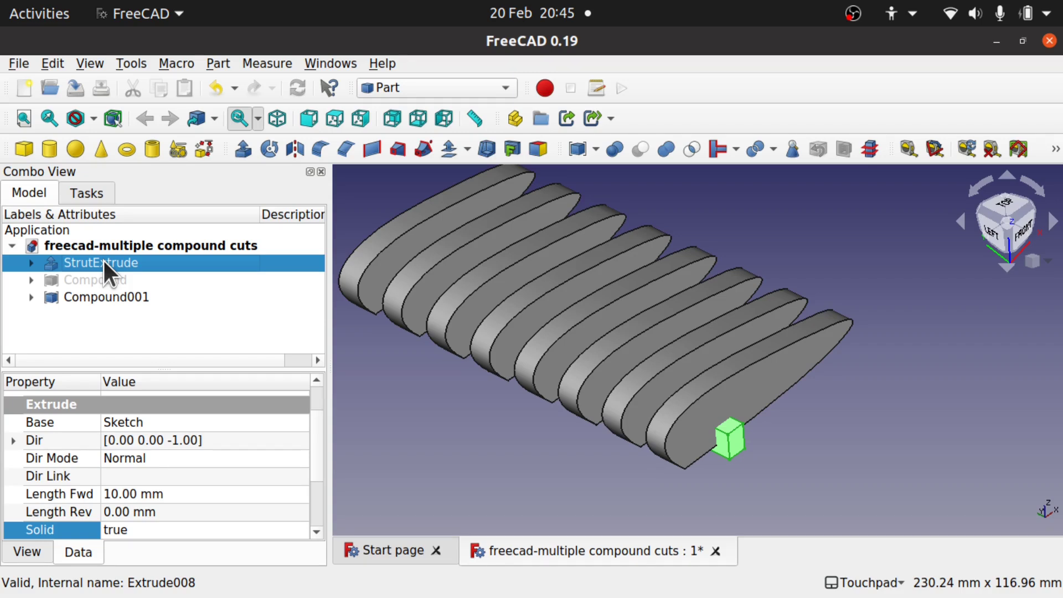
{"action": "left_click", "coordinate": [134, 297], "text": "ctrl"}
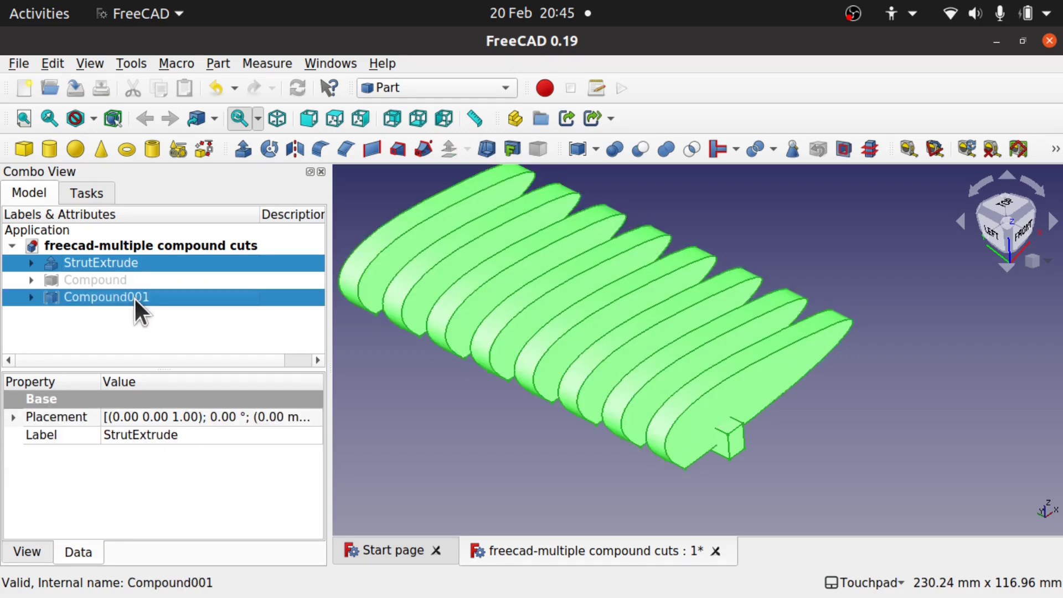
- Cut Compound001 from StrutExtrude and orbit toward the left side
{"action": "left_click", "coordinate": [641, 155]}
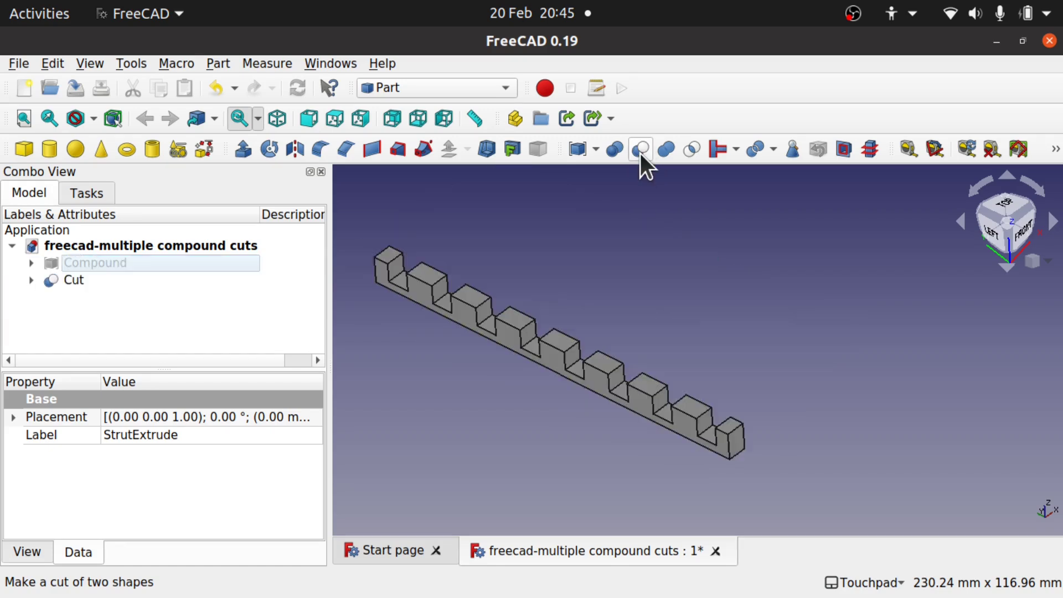
{"action": "left_click", "coordinate": [544, 377]}
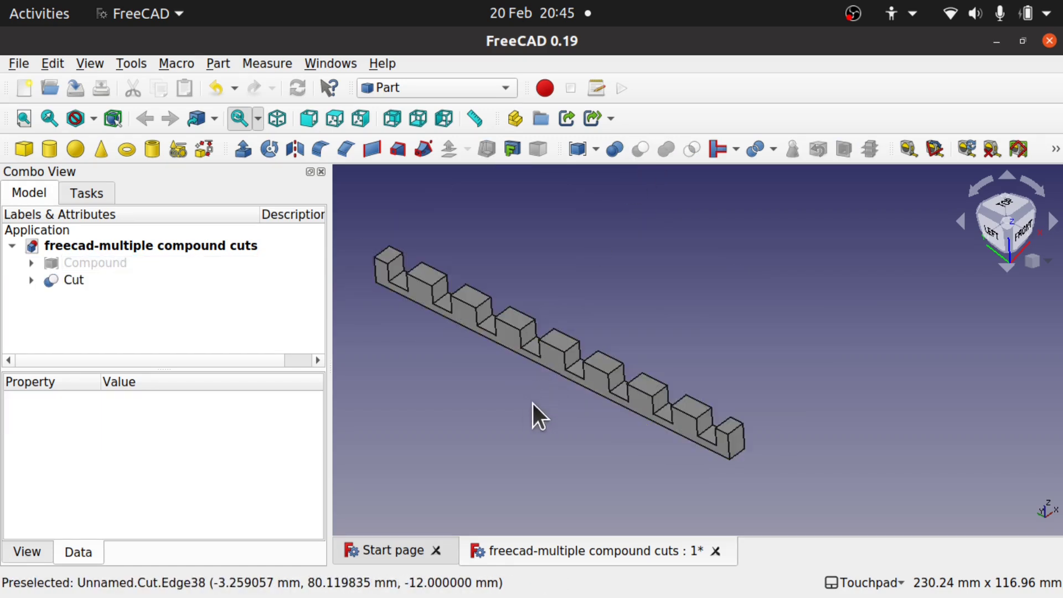
{"action": "left_click_drag", "start_coordinate": [535, 403], "coordinate": [764, 360], "text": "alt"}
- Show the hidden airfoil Compound over the slotted bar and expand Cut and Compound001
{"action": "left_click", "coordinate": [102, 264]}
{"action": "key", "text": "space"}
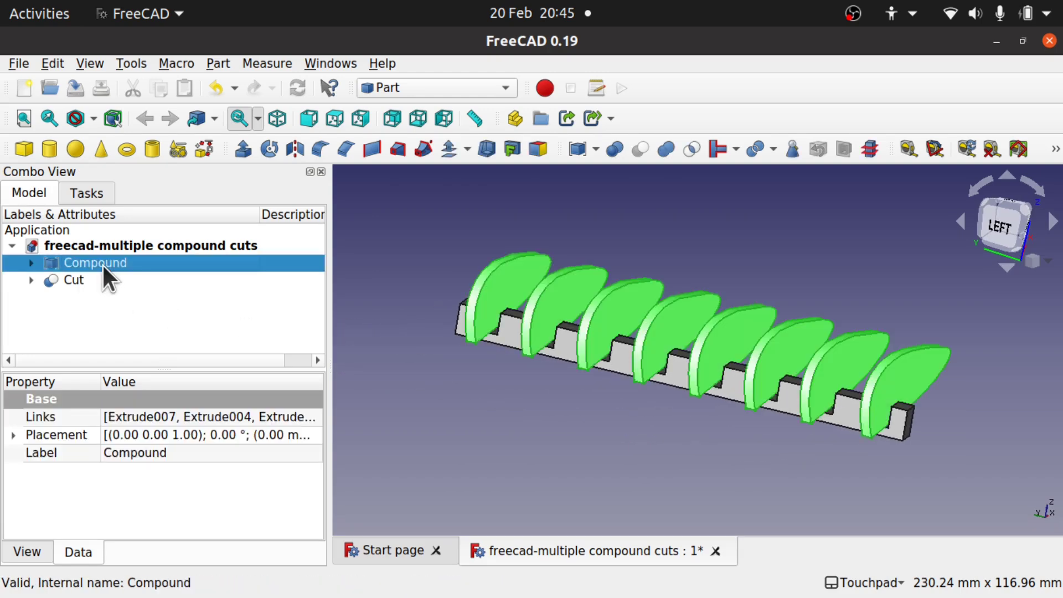
{"action": "left_click_drag", "start_coordinate": [587, 387], "coordinate": [609, 371], "text": "alt"}
{"action": "scroll", "coordinate": [748, 388], "scroll_direction": "up", "scroll_amount": 5}
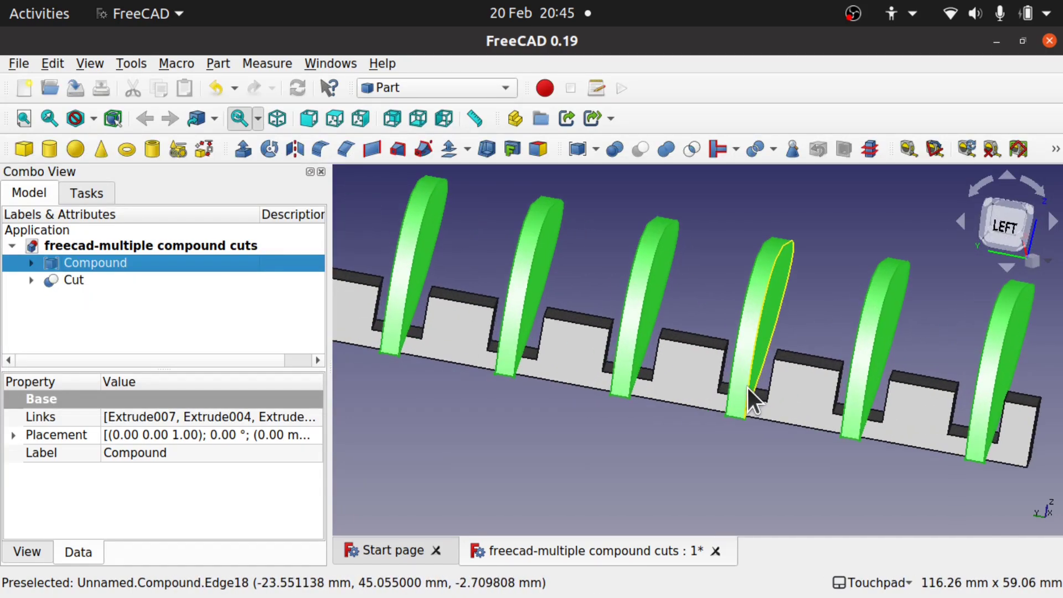
{"action": "scroll", "coordinate": [748, 388], "scroll_direction": "down", "scroll_amount": 1}
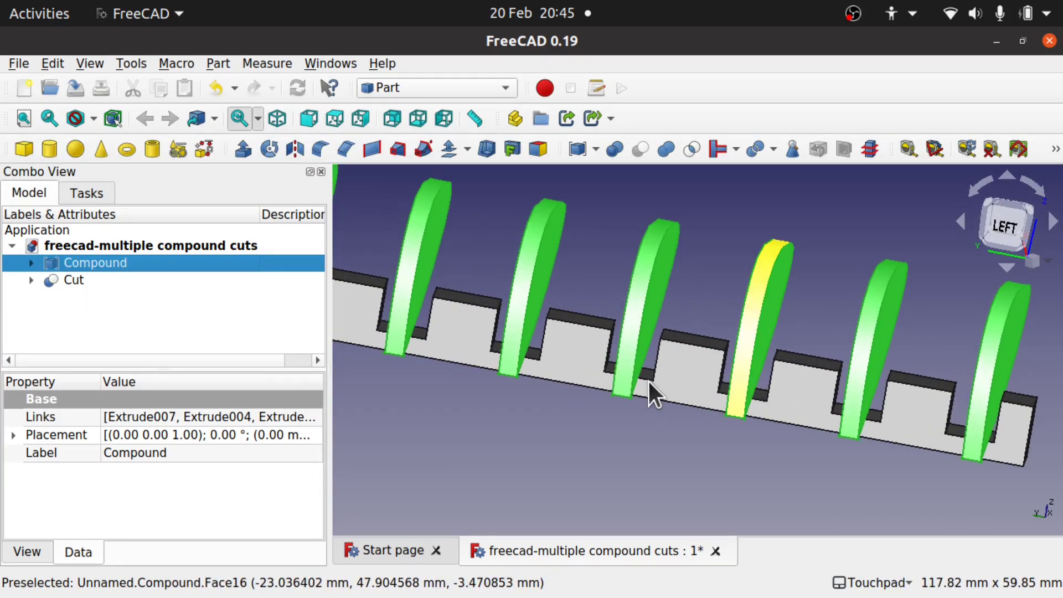
{"action": "left_click", "coordinate": [30, 279]}
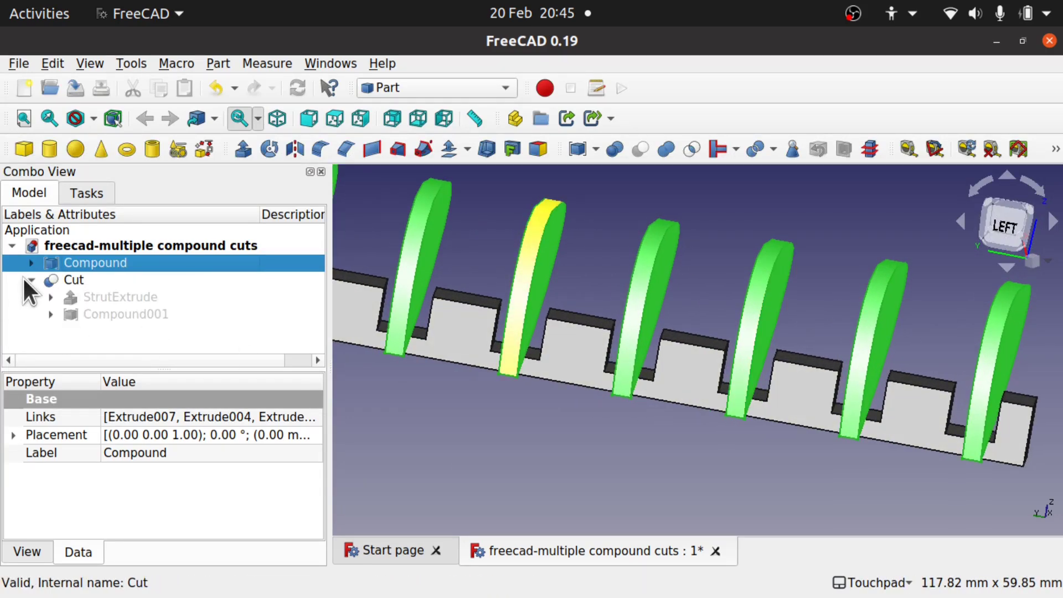
{"action": "left_click", "coordinate": [51, 314]}
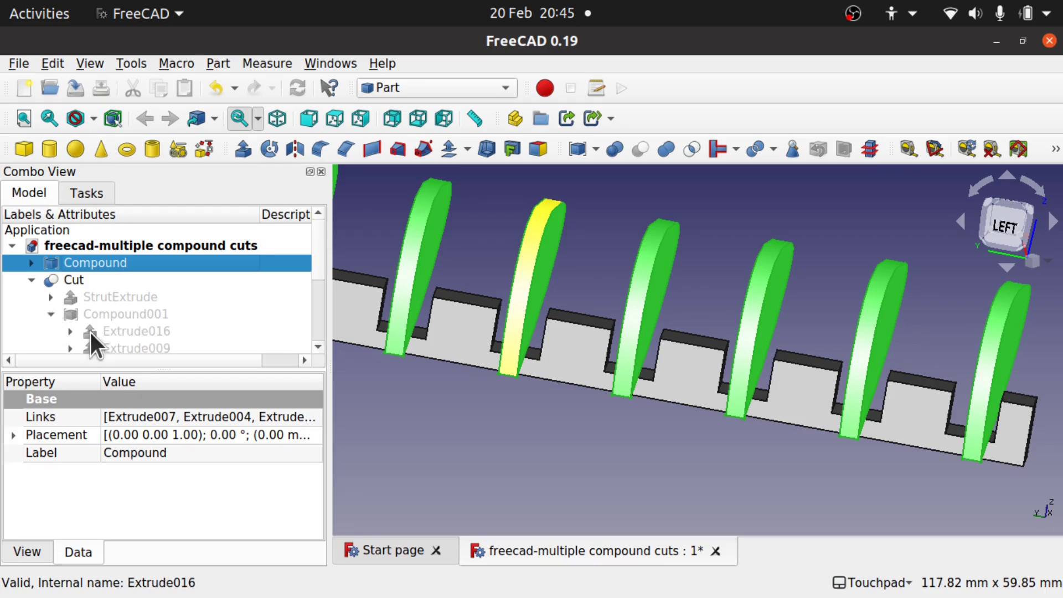
{"action": "scroll", "coordinate": [315, 272], "scroll_direction": "down", "scroll_amount": 2}
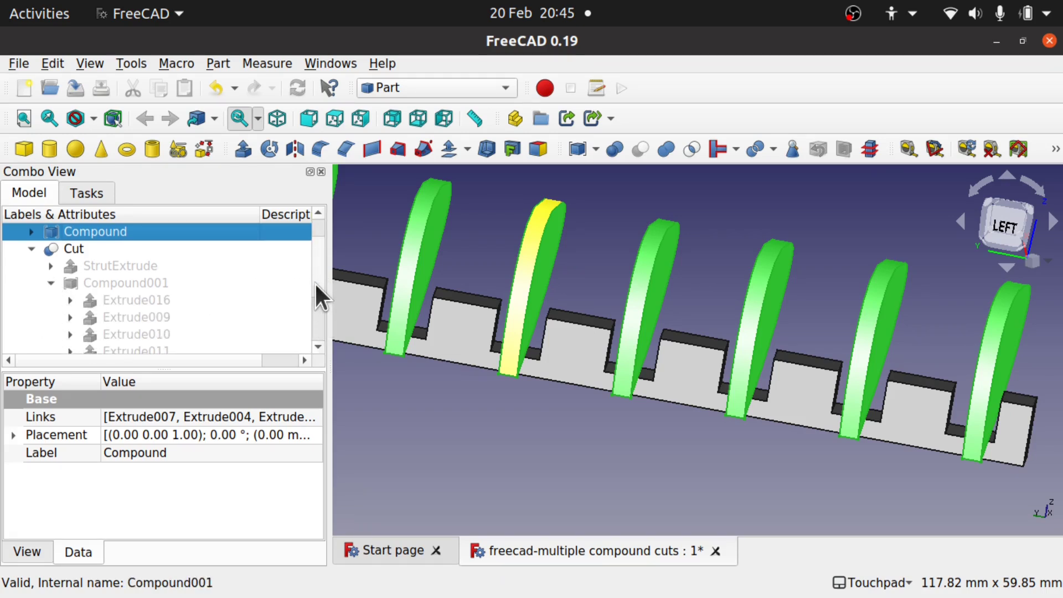
- Set Length Fwd of the airfoil extrusions Extrude016 through Extrude015 to 6 mm and inspect the slots
{"action": "left_click", "coordinate": [165, 297]}
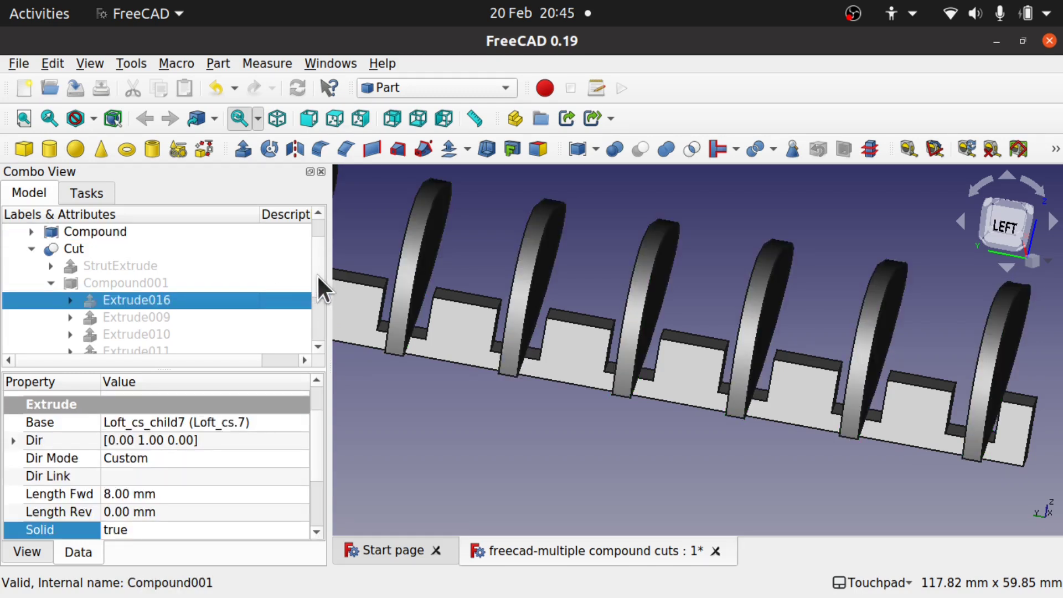
{"action": "left_click_drag", "start_coordinate": [316, 274], "coordinate": [318, 337]}
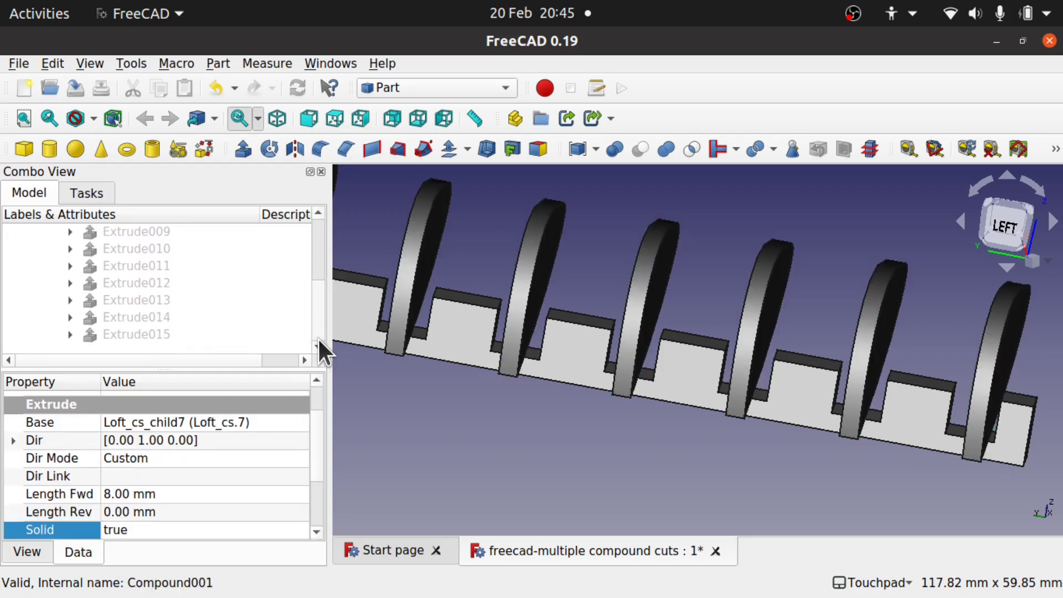
{"action": "left_click", "coordinate": [158, 333], "text": "shift"}
{"action": "left_click", "coordinate": [115, 490]}
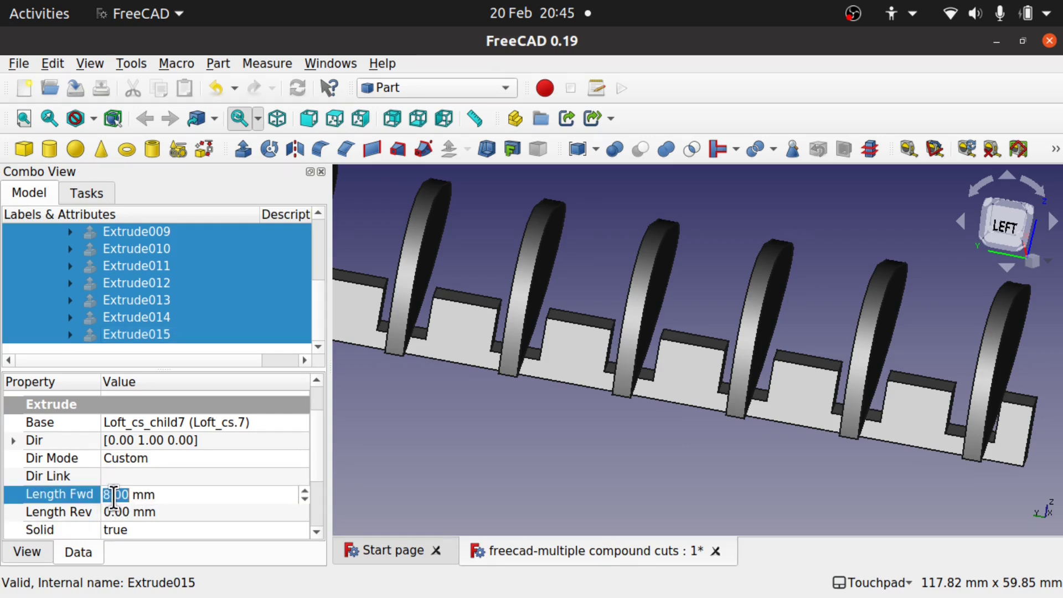
{"action": "type", "text": "6"}
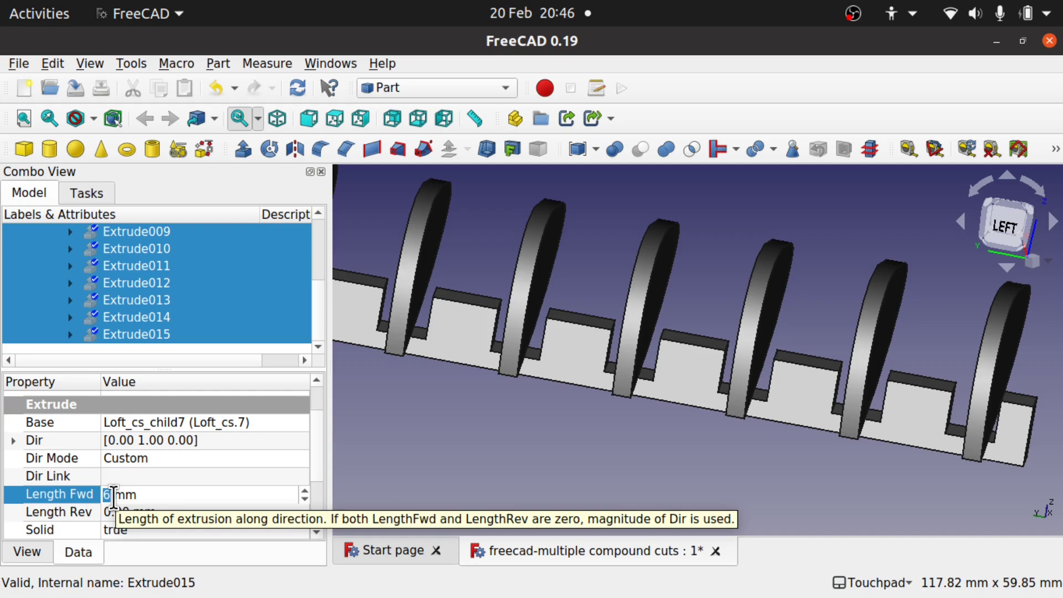
{"action": "key", "text": "Return"}
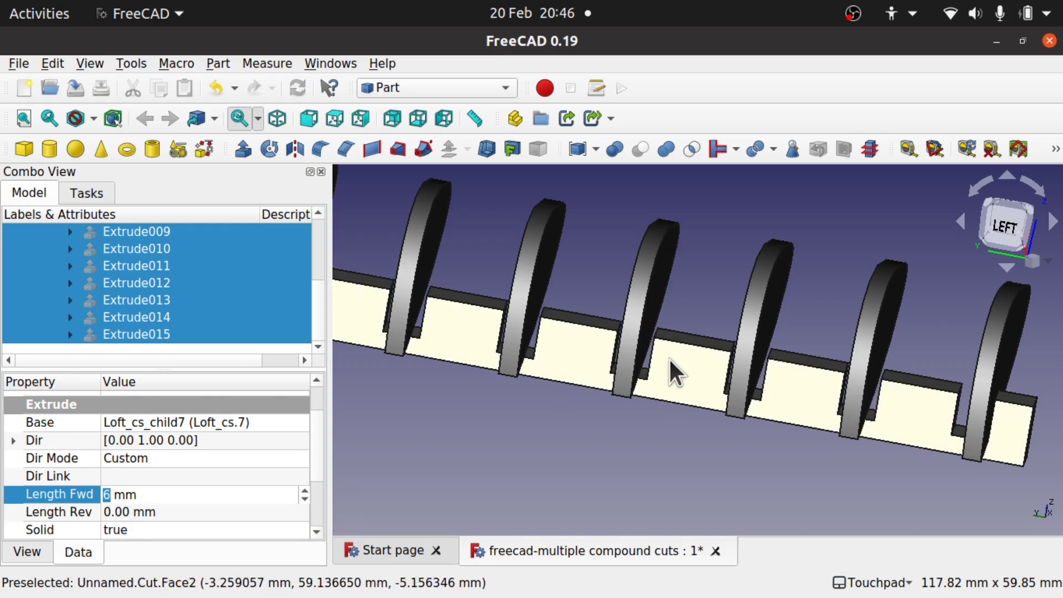
{"action": "mouse_move", "coordinate": [669, 357]}
{"action": "middle_mouse_down"}
{"action": "mouse_move", "coordinate": [682, 356]}
{"action": "mouse_move", "coordinate": [671, 356]}
{"action": "middle_mouse_up"}
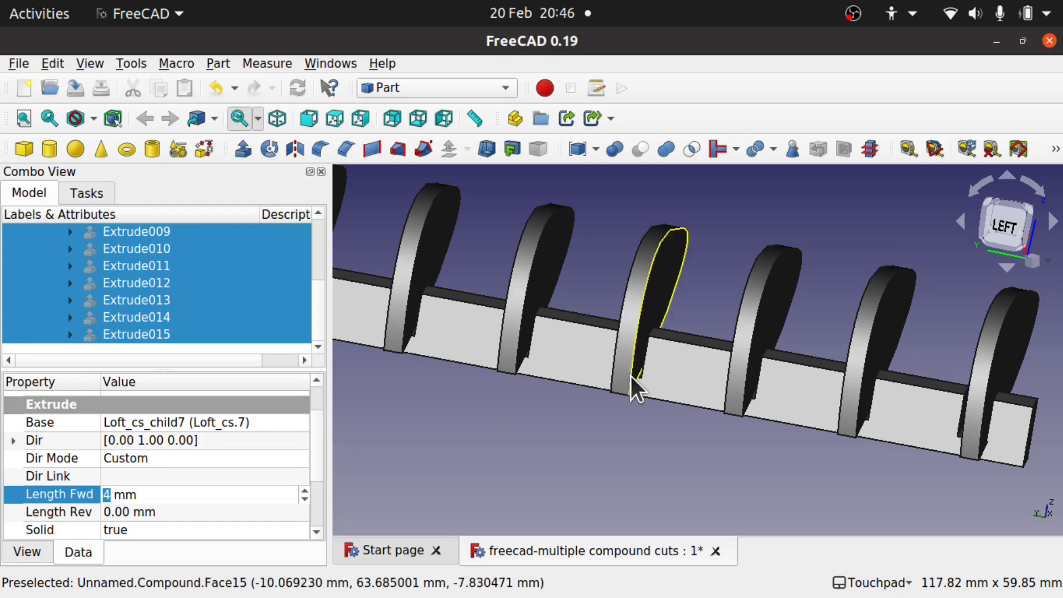
{"action": "middle_click_drag", "start_coordinate": [636, 384], "coordinate": [586, 410]}
{"action": "scroll", "coordinate": [625, 394], "scroll_direction": "up", "scroll_amount": 3}
{"action": "scroll", "coordinate": [590, 381], "scroll_direction": "down", "scroll_amount": 5}
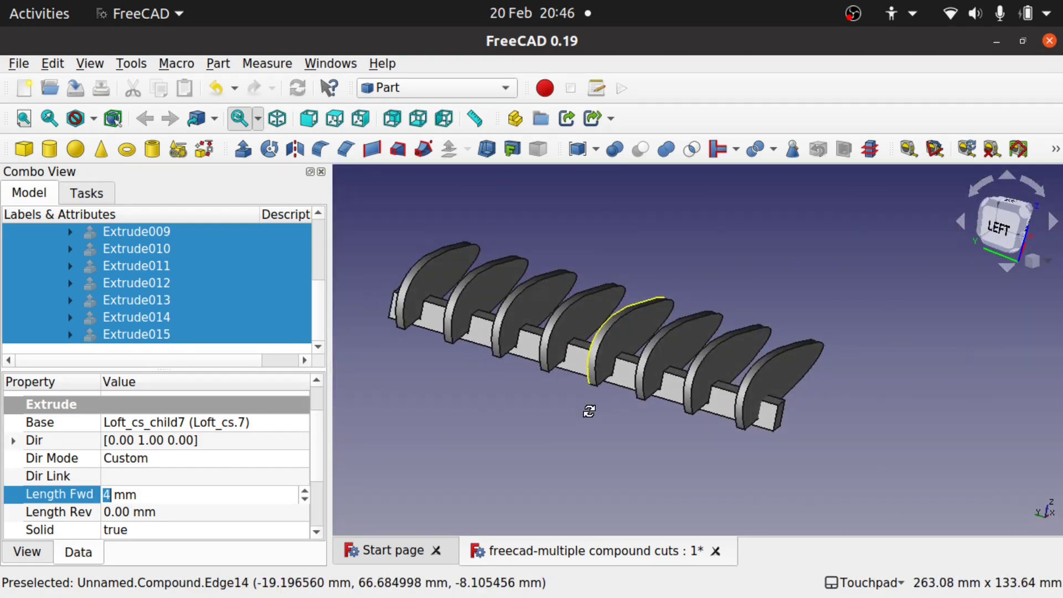
- Commit the 4 mm Length Fwd and delete the Cut result
{"action": "left_click", "coordinate": [316, 251]}
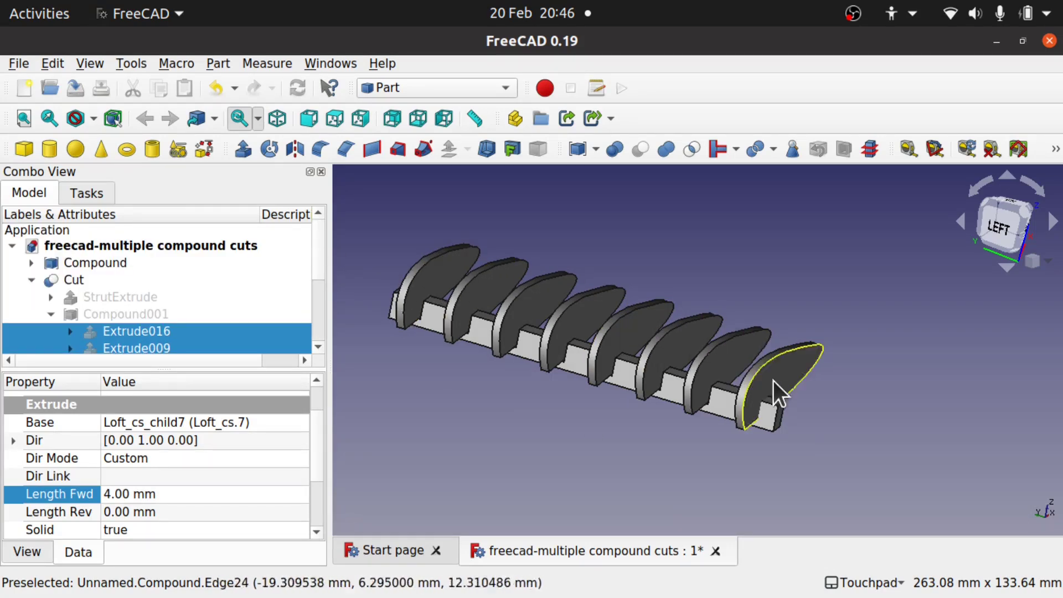
{"action": "left_click", "coordinate": [452, 391]}
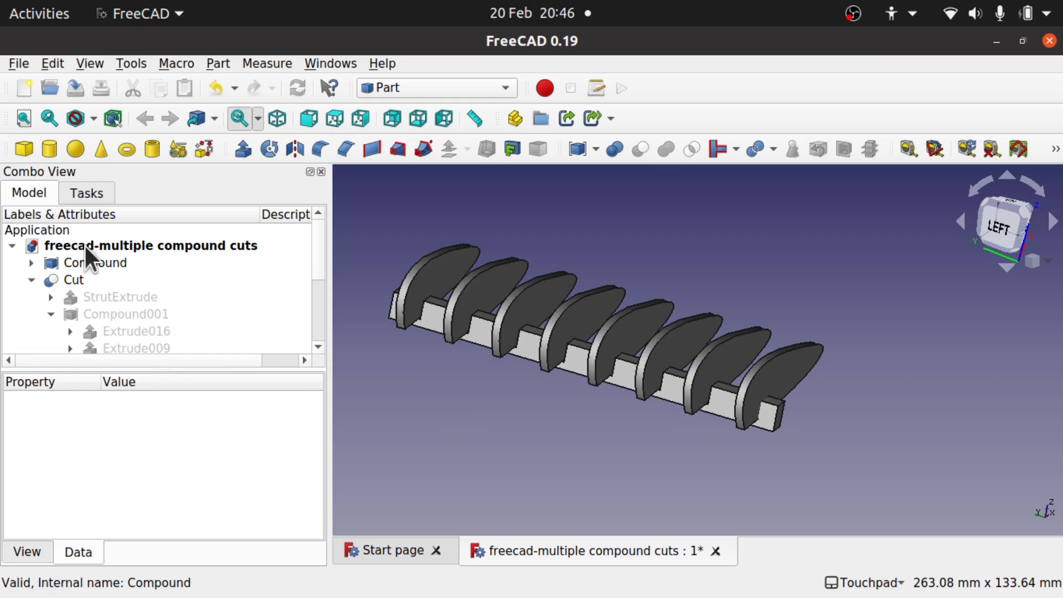
{"action": "left_click", "coordinate": [81, 282]}
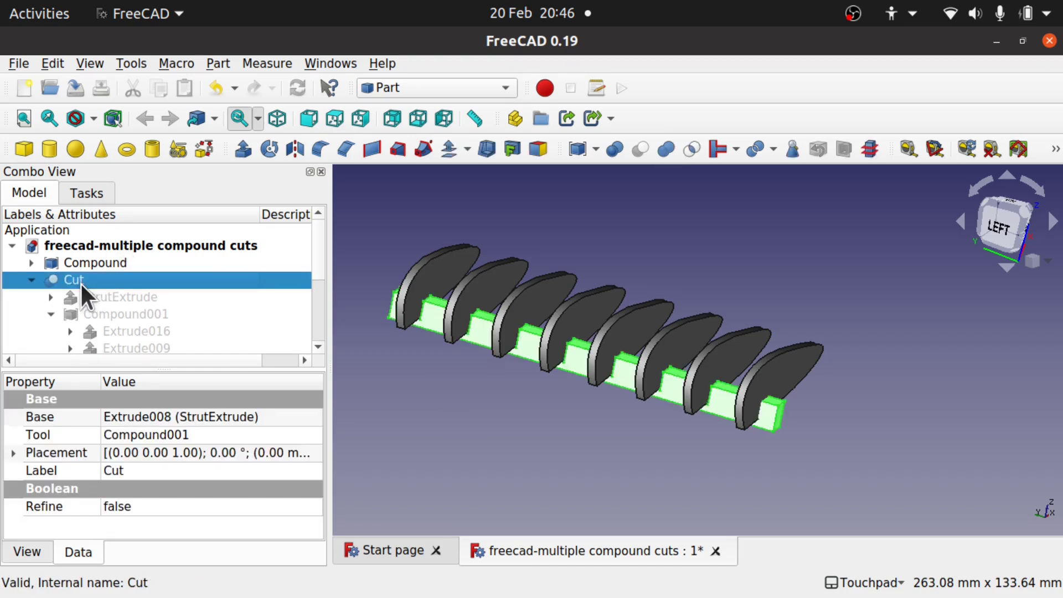
{"action": "key", "text": "Delete"}
- Delete Compound001 while keeping its fin extrusions
{"action": "left_click", "coordinate": [98, 280]}
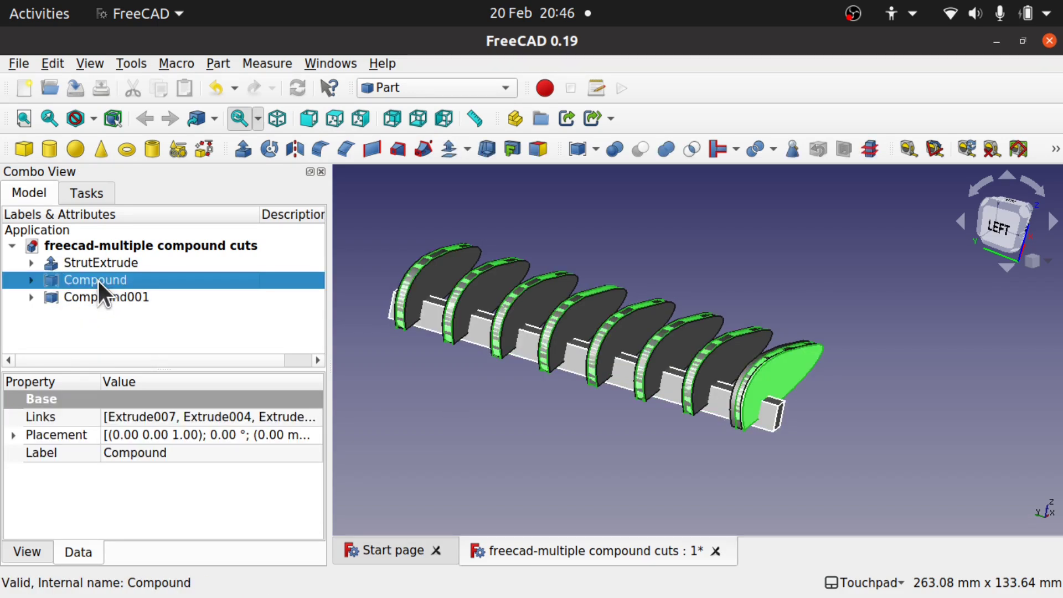
{"action": "mouse_move", "coordinate": [382, 307]}
{"action": "left_mouse_down", "text": "alt"}
{"action": "mouse_move", "coordinate": [553, 339]}
{"action": "mouse_move", "coordinate": [540, 340]}
{"action": "left_mouse_up", "text": "alt"}
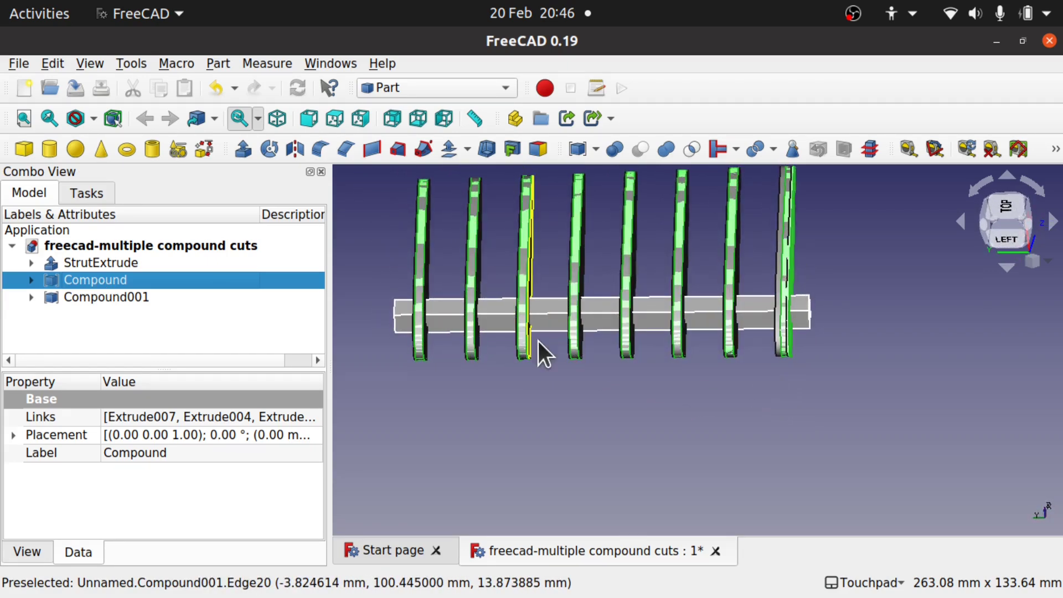
{"action": "scroll", "coordinate": [538, 341], "scroll_direction": "up", "scroll_amount": 5}
{"action": "left_click", "coordinate": [75, 293]}
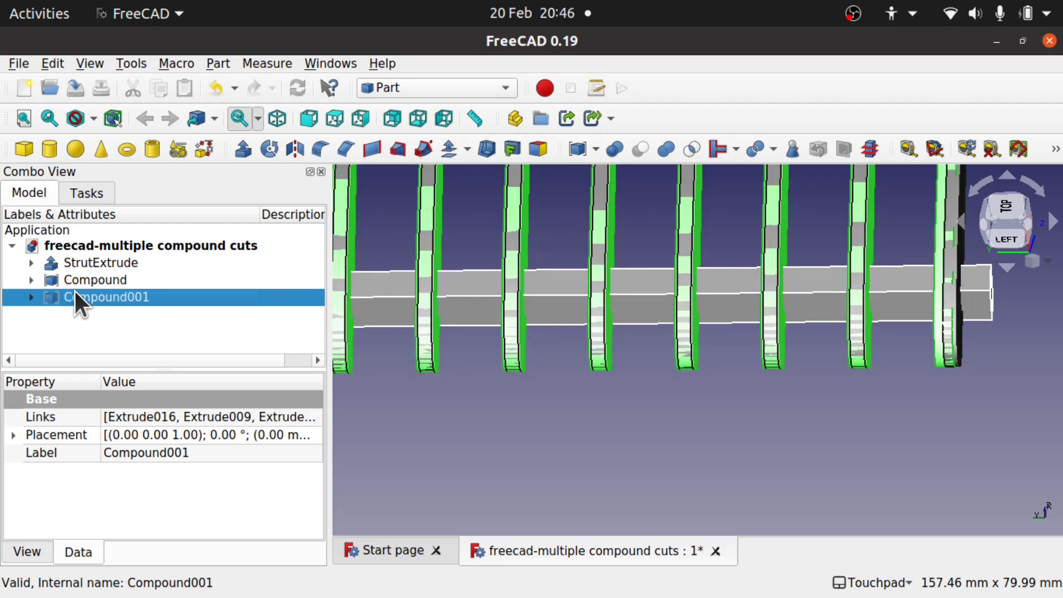
{"action": "key", "text": "Delete"}
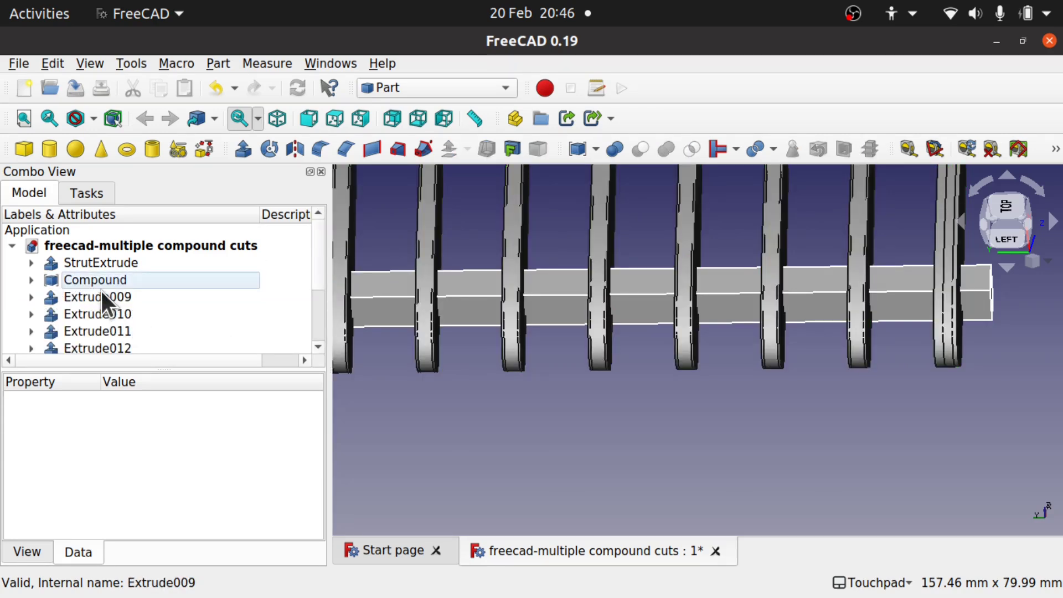
{"action": "left_click_drag", "start_coordinate": [581, 244], "coordinate": [567, 284], "text": "alt"}
{"action": "scroll", "coordinate": [567, 284], "scroll_direction": "down", "scroll_amount": 5}
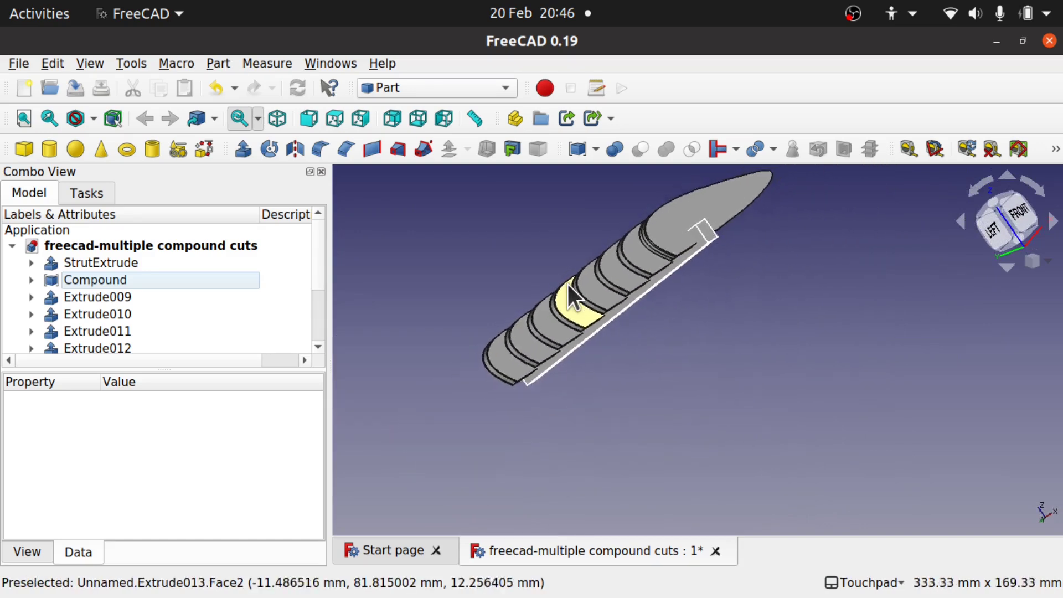
{"action": "scroll", "coordinate": [567, 284], "scroll_direction": "down", "scroll_amount": 1}
- Combine Extrude009 through Extrude016 into one Compound and check it from the left
{"action": "left_click", "coordinate": [117, 298]}
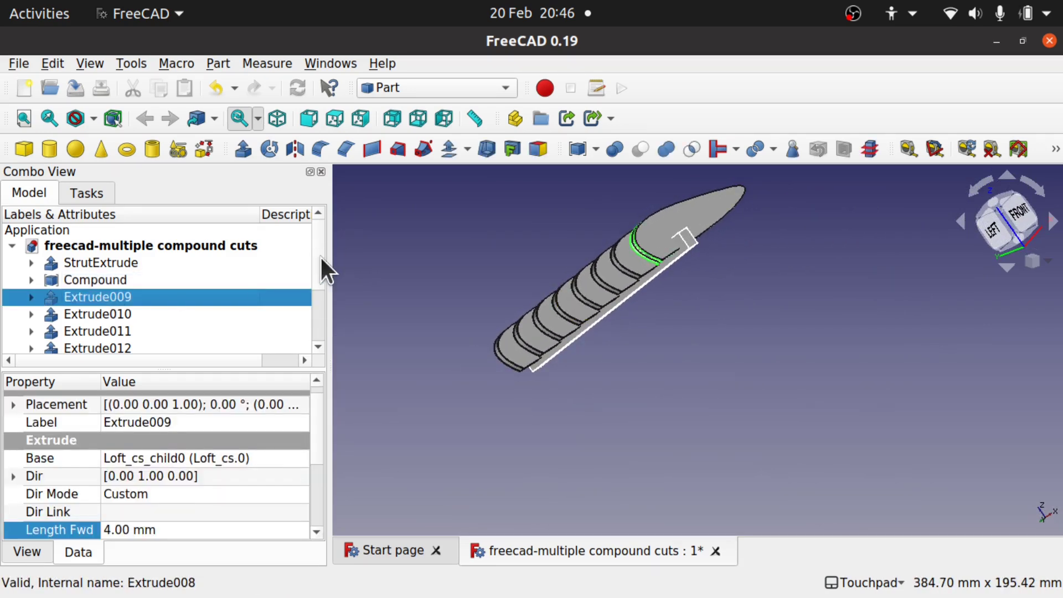
{"action": "scroll", "coordinate": [316, 294], "scroll_direction": "down", "scroll_amount": 2}
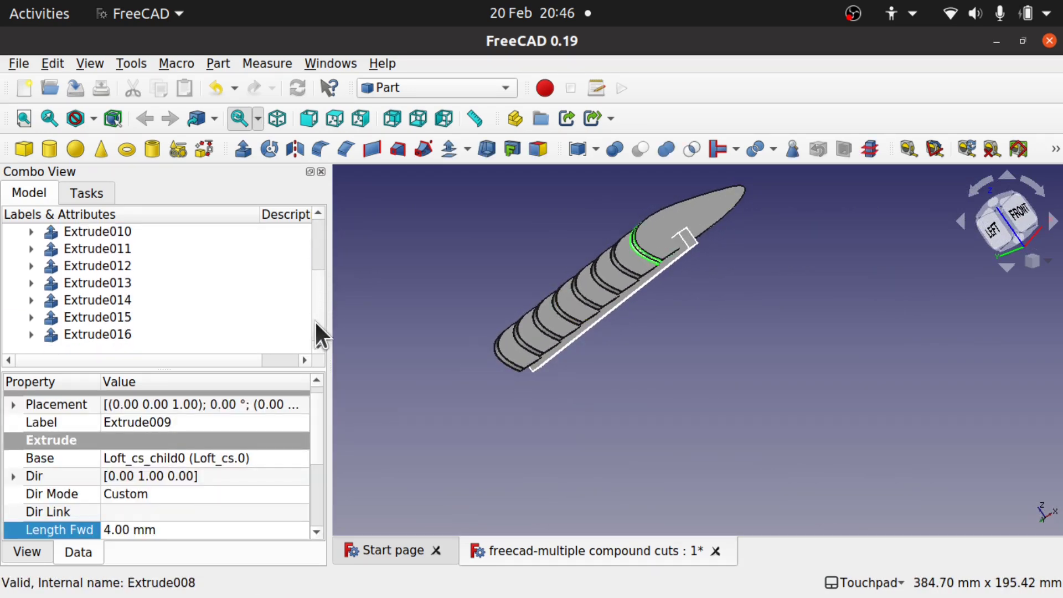
{"action": "left_click", "coordinate": [122, 334], "text": "shift"}
{"action": "key", "text": "ctrl+shift+c"}
{"action": "key", "text": "6"}
{"action": "middle_click_drag", "start_coordinate": [677, 345], "coordinate": [483, 357]}
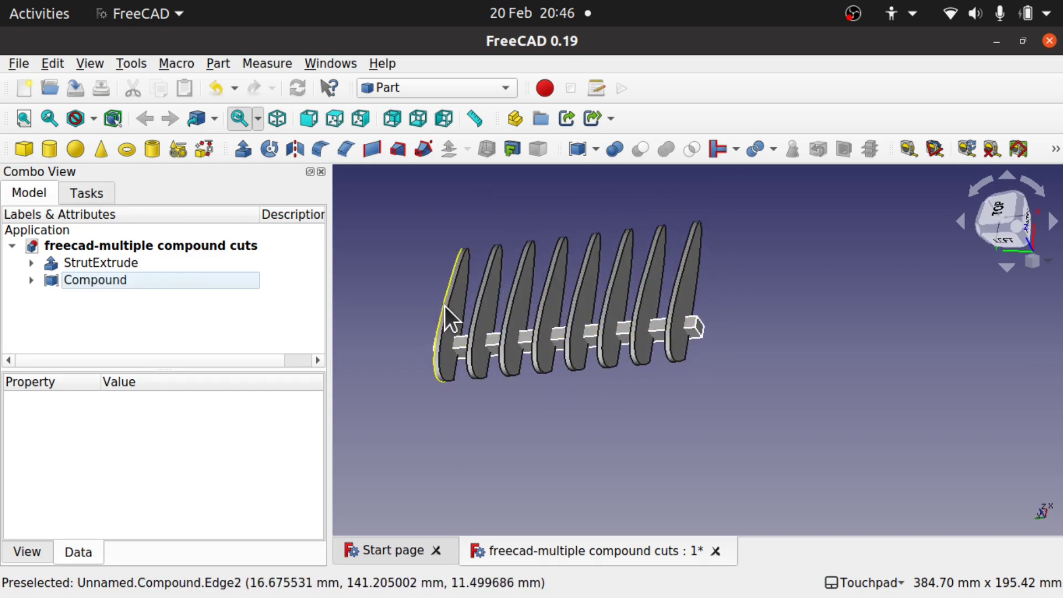
{"action": "middle_click_drag", "start_coordinate": [672, 301], "coordinate": [738, 295]}
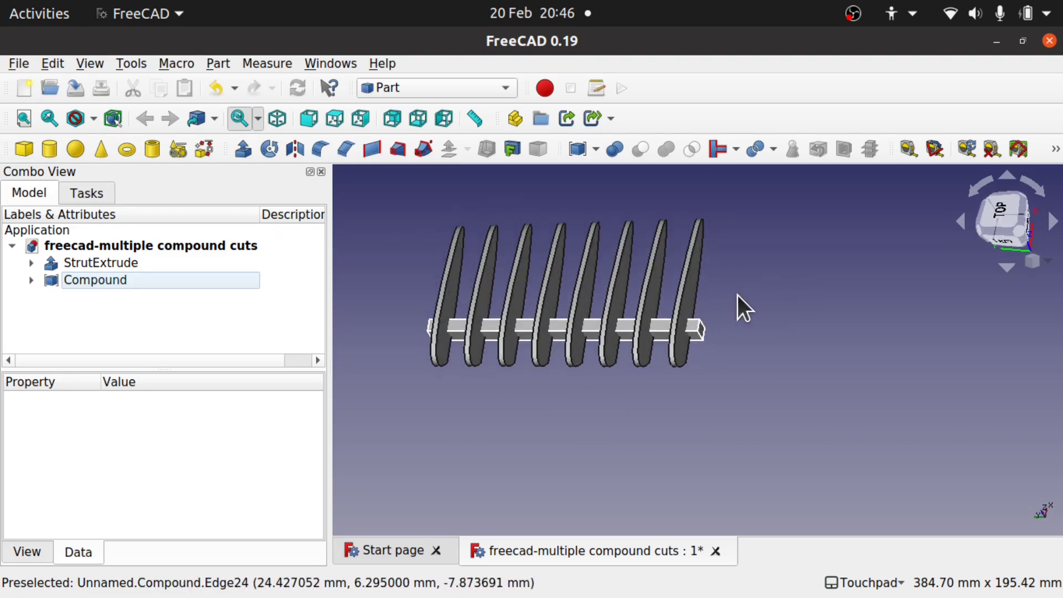
- Switch to the Draft workbench
{"action": "left_click", "coordinate": [419, 80]}
{"action": "left_click", "coordinate": [426, 79]}
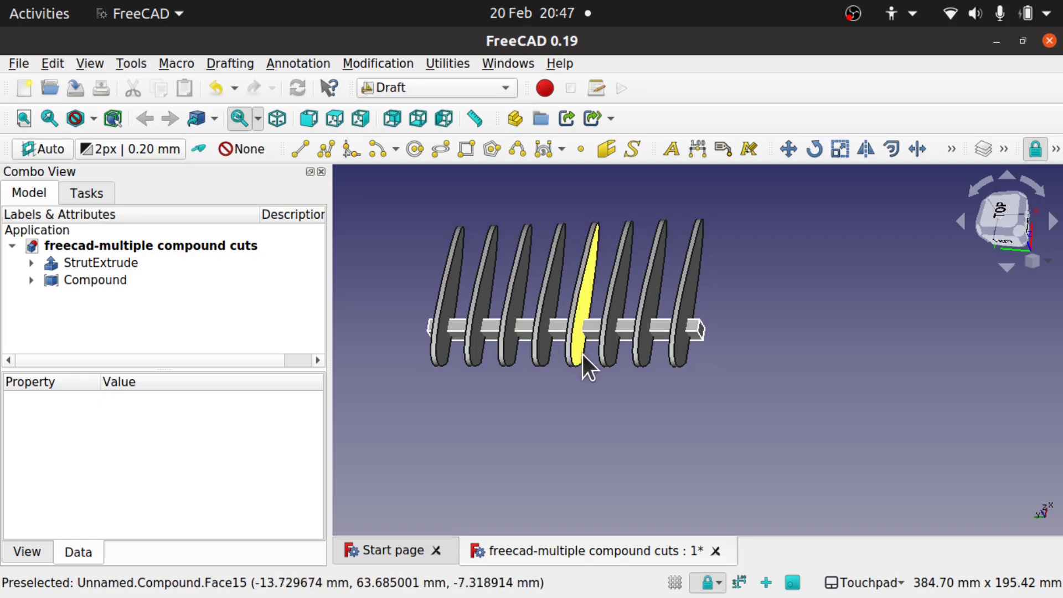
{"action": "middle_click_drag", "start_coordinate": [579, 344], "coordinate": [522, 320]}
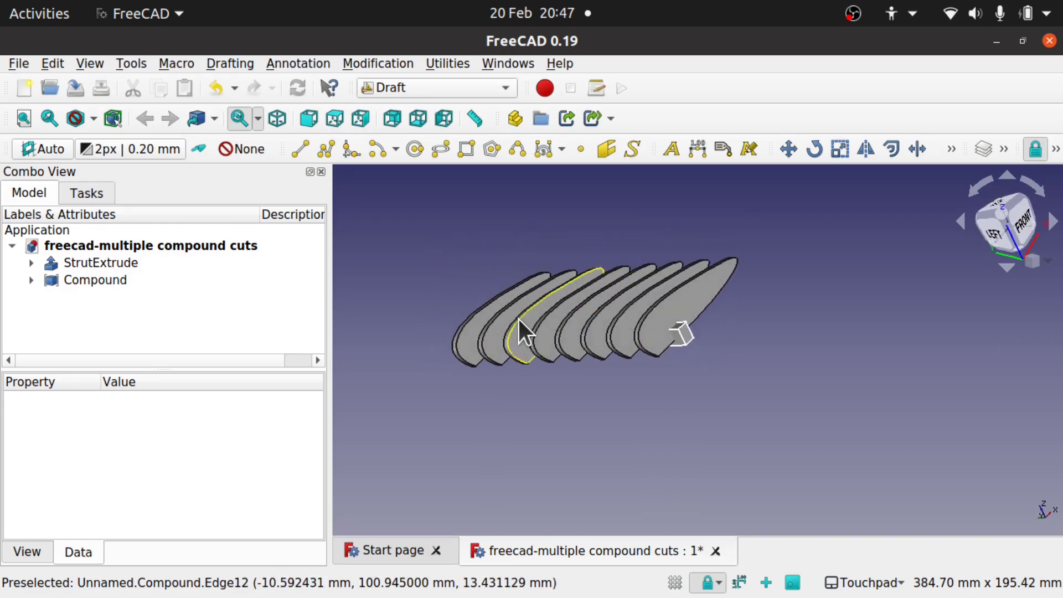
{"action": "scroll", "coordinate": [518, 318], "scroll_direction": "up", "scroll_amount": 3}
- Make a Facebinder from the faces of all eight fins
{"action": "left_click", "coordinate": [437, 359]}
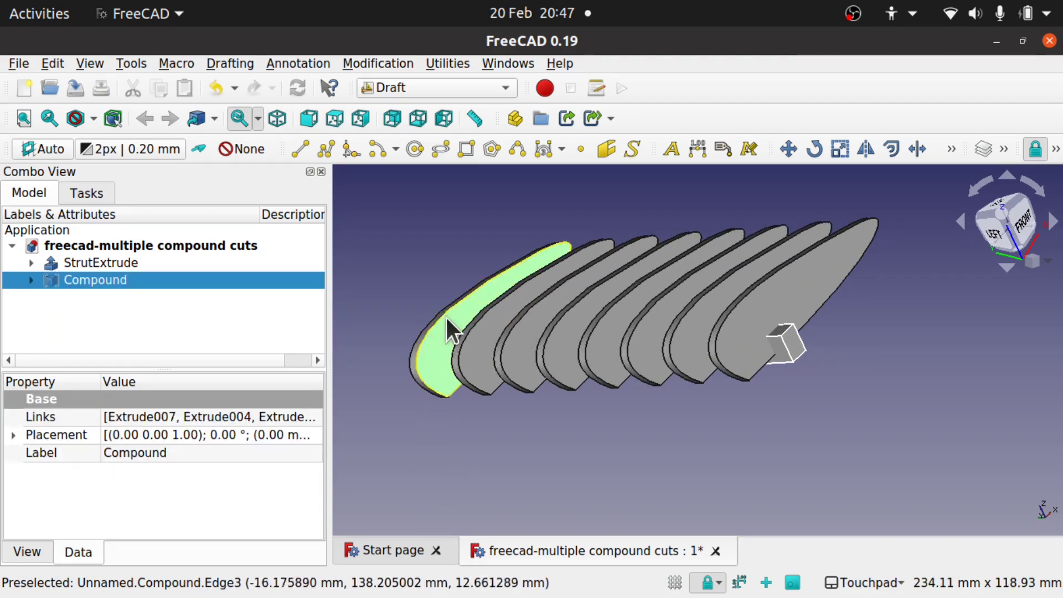
{"action": "left_click", "coordinate": [479, 370], "text": "ctrl"}
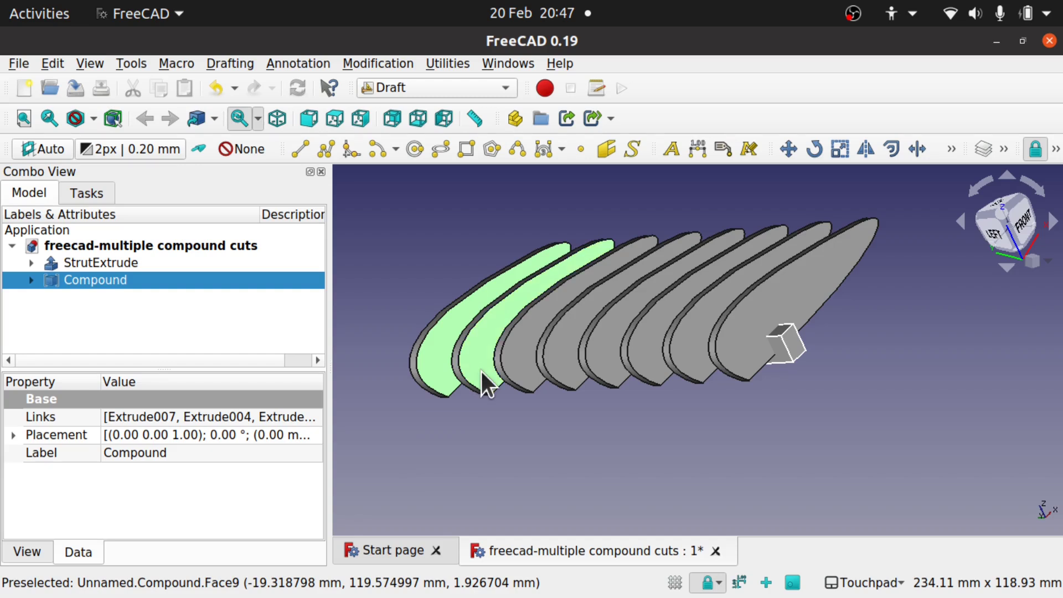
{"action": "left_click", "coordinate": [524, 368], "text": "ctrl"}
{"action": "left_click", "coordinate": [571, 360], "text": "ctrl"}
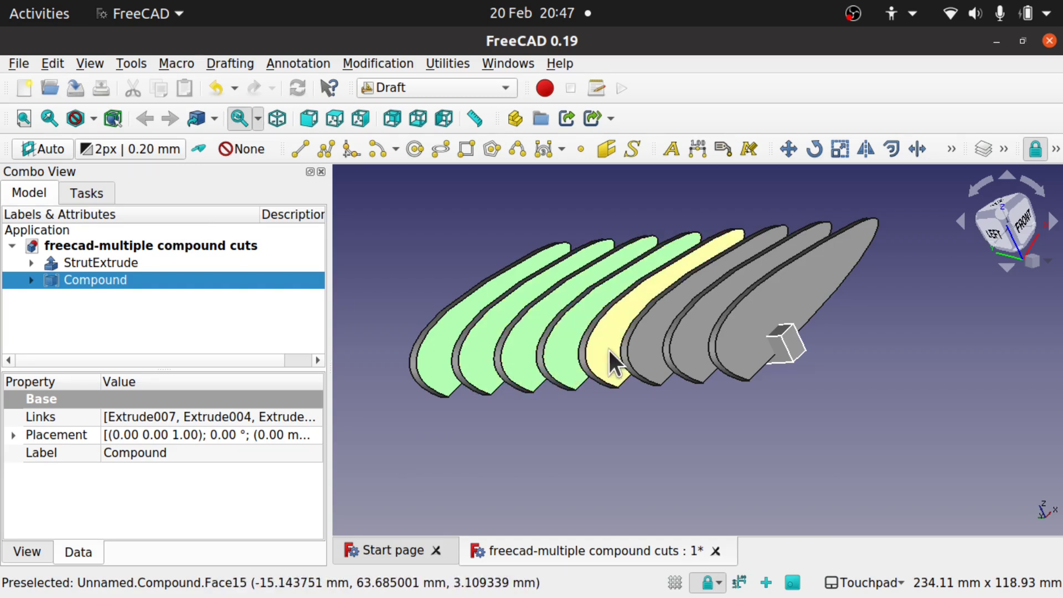
{"action": "left_click", "coordinate": [608, 348], "text": "ctrl"}
{"action": "left_click", "coordinate": [646, 342], "text": "ctrl"}
{"action": "left_click", "coordinate": [690, 337], "text": "ctrl"}
{"action": "left_click", "coordinate": [743, 332], "text": "ctrl"}
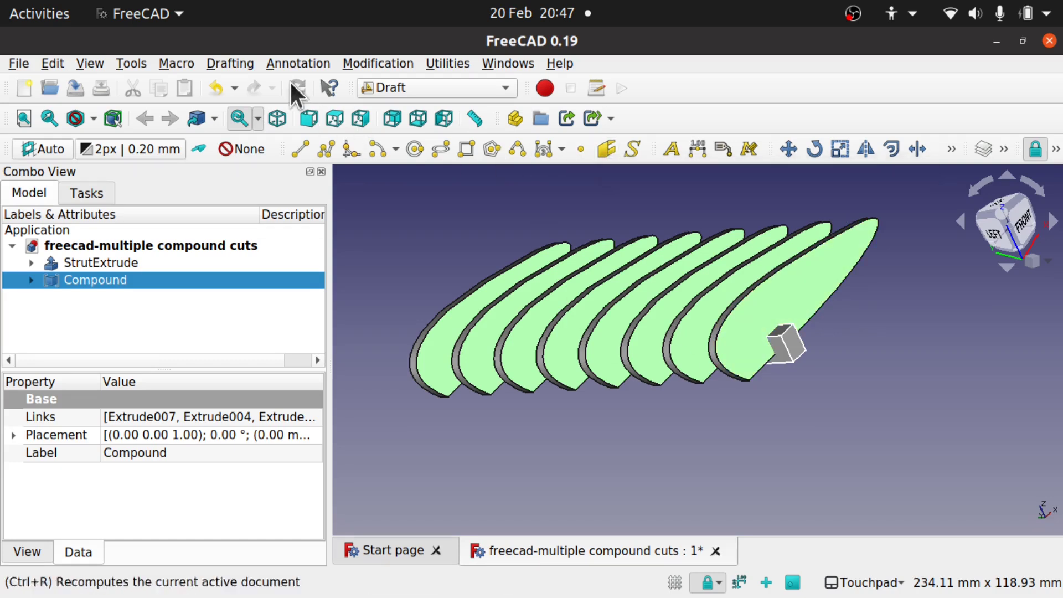
{"action": "left_click", "coordinate": [240, 63]}
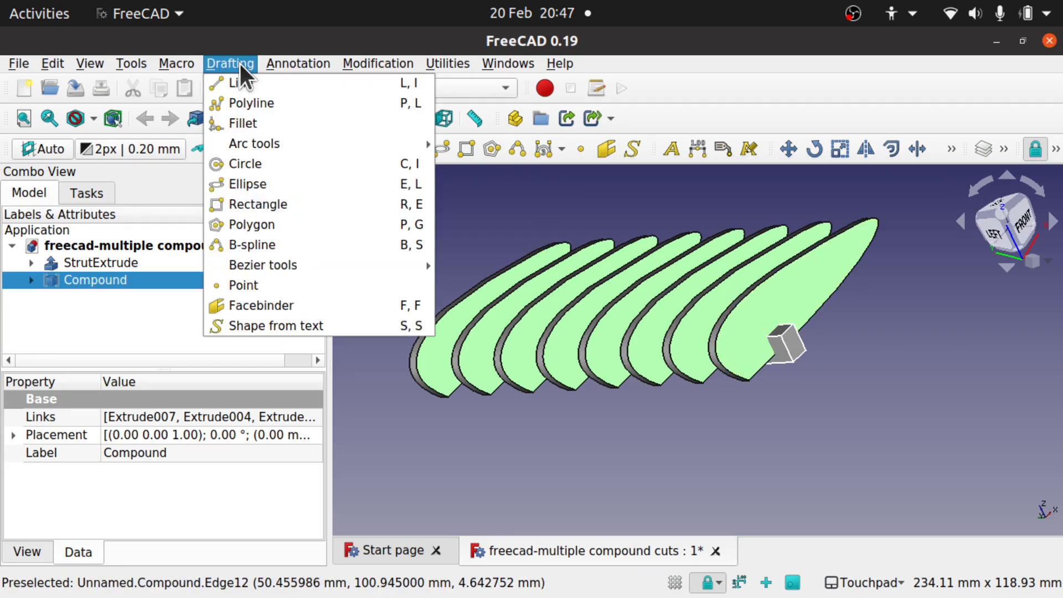
{"action": "left_click", "coordinate": [314, 305]}
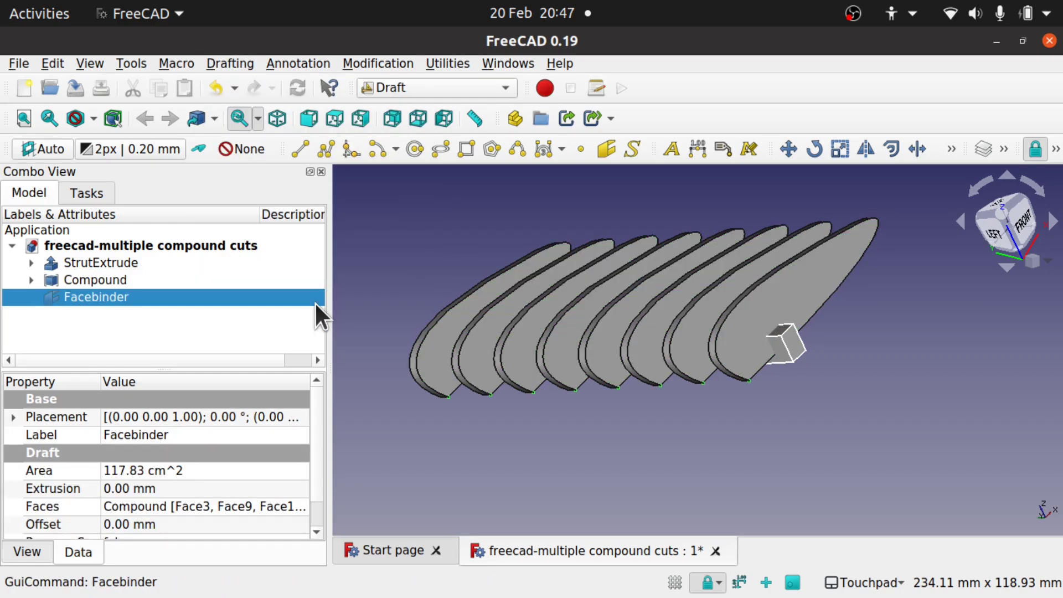
- Inspect the fins from the side and save the document
{"action": "left_click", "coordinate": [102, 285]}
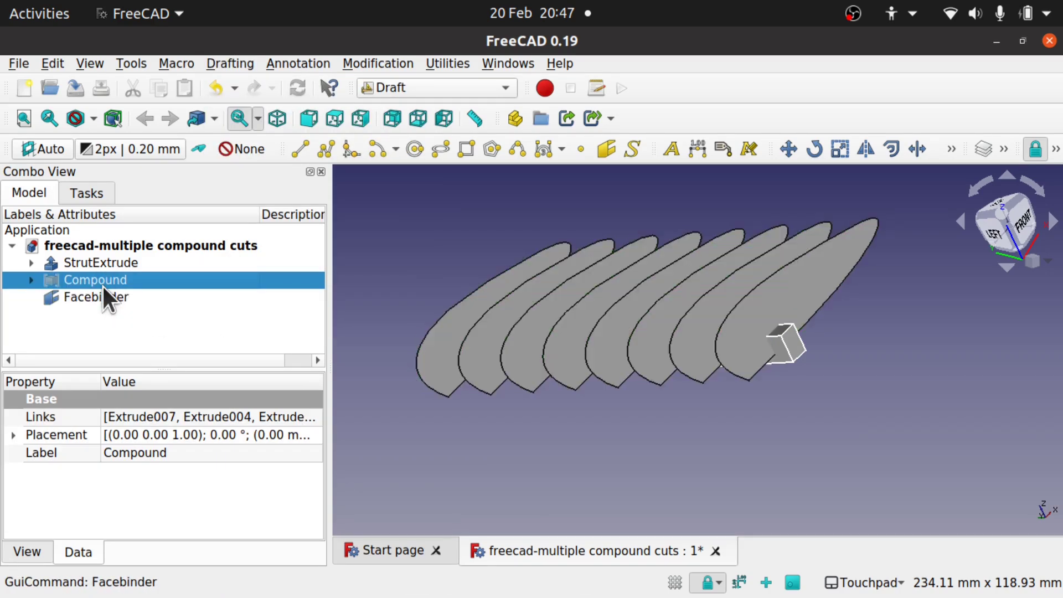
{"action": "mouse_move", "coordinate": [444, 324]}
{"action": "left_mouse_down", "text": "alt"}
{"action": "mouse_move", "coordinate": [633, 360]}
{"action": "mouse_move", "coordinate": [432, 331]}
{"action": "left_mouse_up", "text": "alt"}
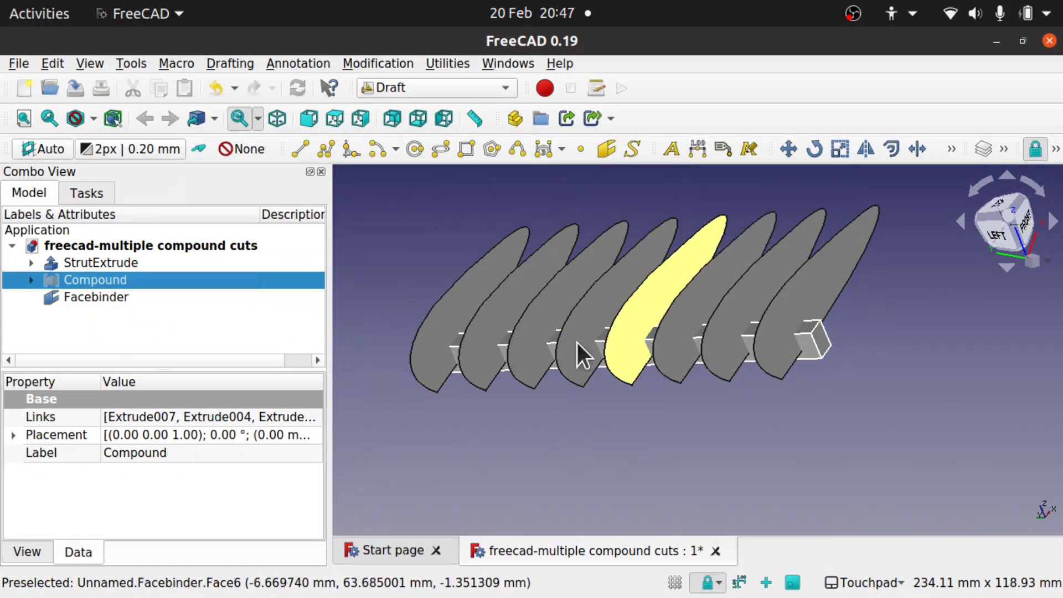
{"action": "left_click_drag", "start_coordinate": [565, 349], "coordinate": [678, 365], "text": "alt"}
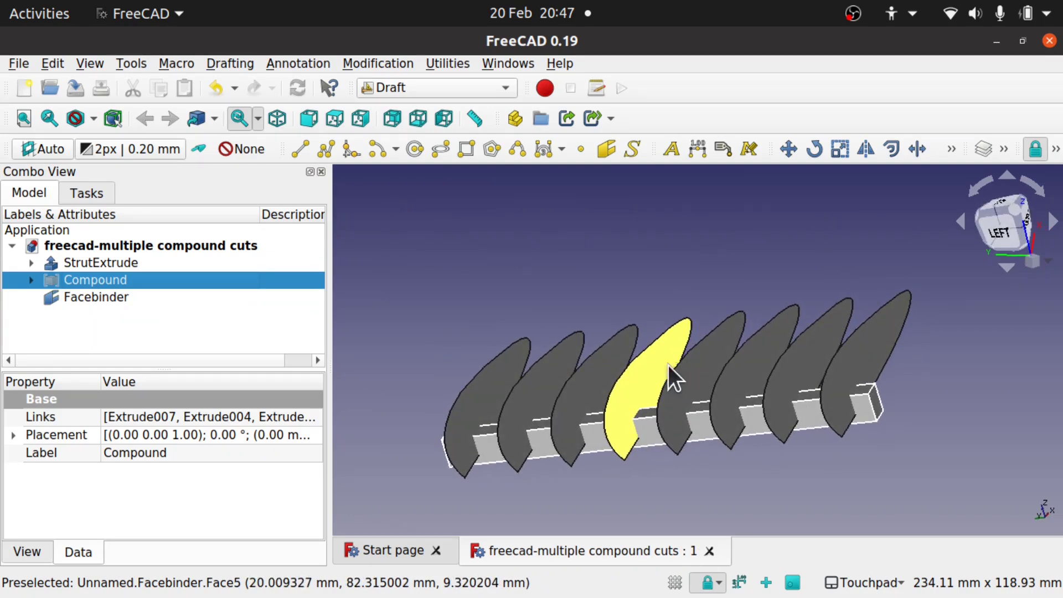
{"action": "key", "text": "ctrl+s"}
- In the Part workbench, start extruding the Facebinder along a custom Y direction
{"action": "left_click", "coordinate": [441, 82]}
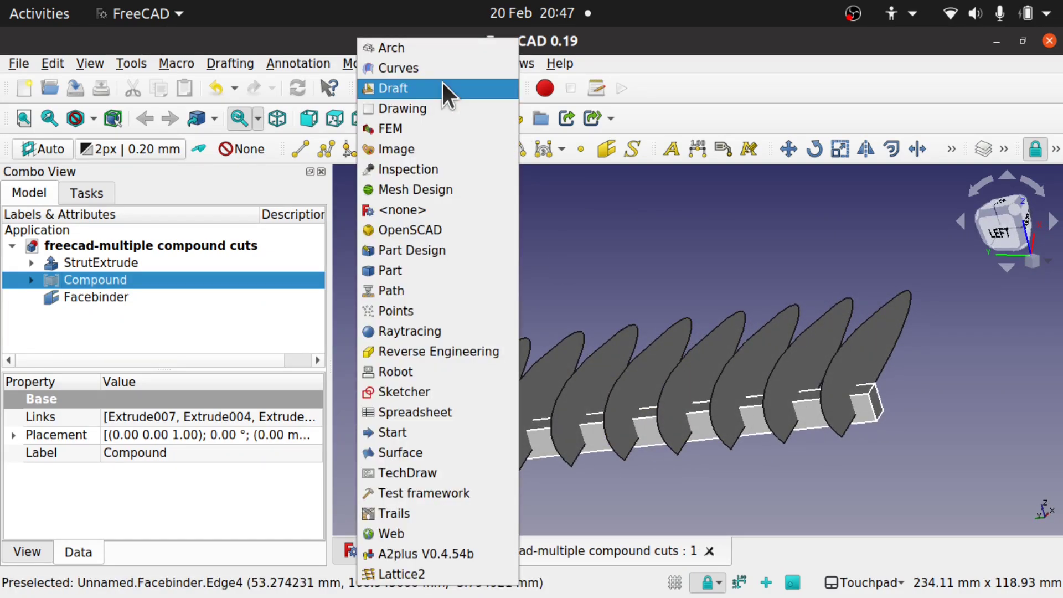
{"action": "left_click", "coordinate": [436, 270]}
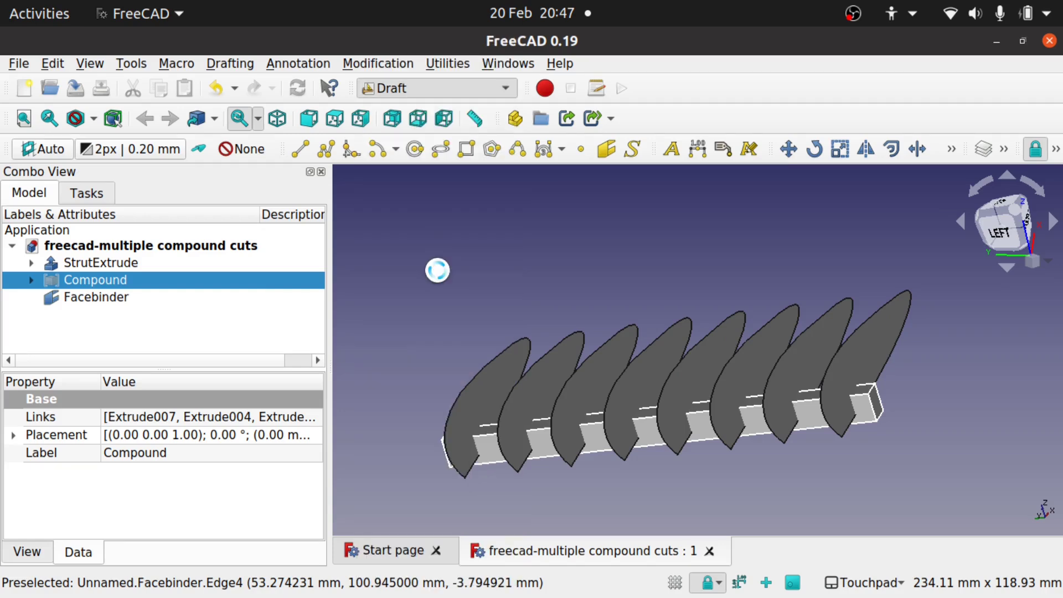
{"action": "left_click", "coordinate": [93, 295]}
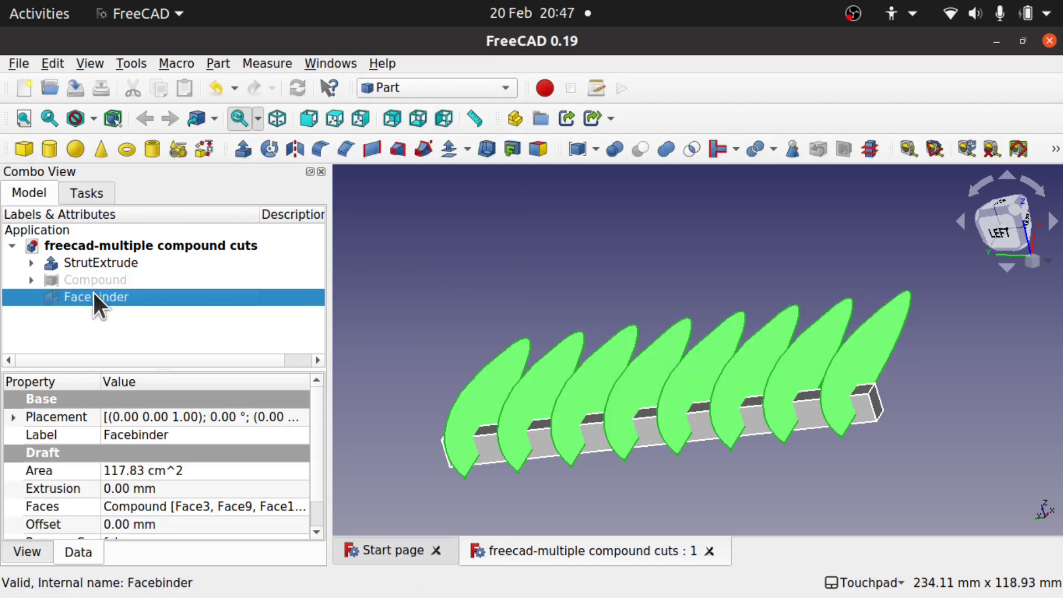
{"action": "left_click", "coordinate": [242, 148]}
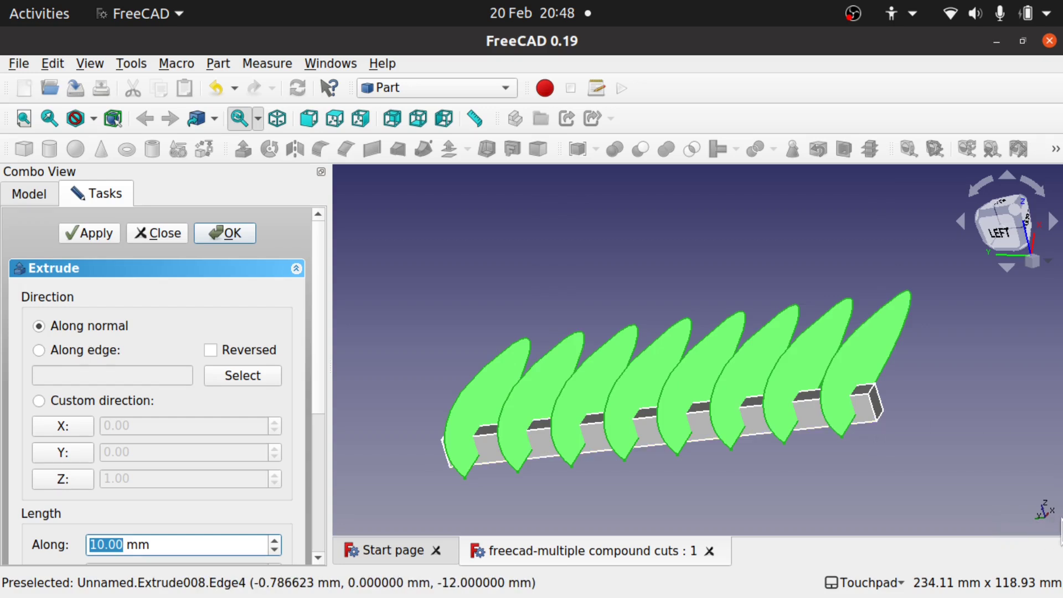
{"action": "left_click", "coordinate": [69, 456]}
{"action": "left_click_drag", "start_coordinate": [533, 348], "coordinate": [327, 248], "text": "alt"}
- Hide the fin Compound to inspect the extrusion preview
{"action": "left_click", "coordinate": [39, 192]}
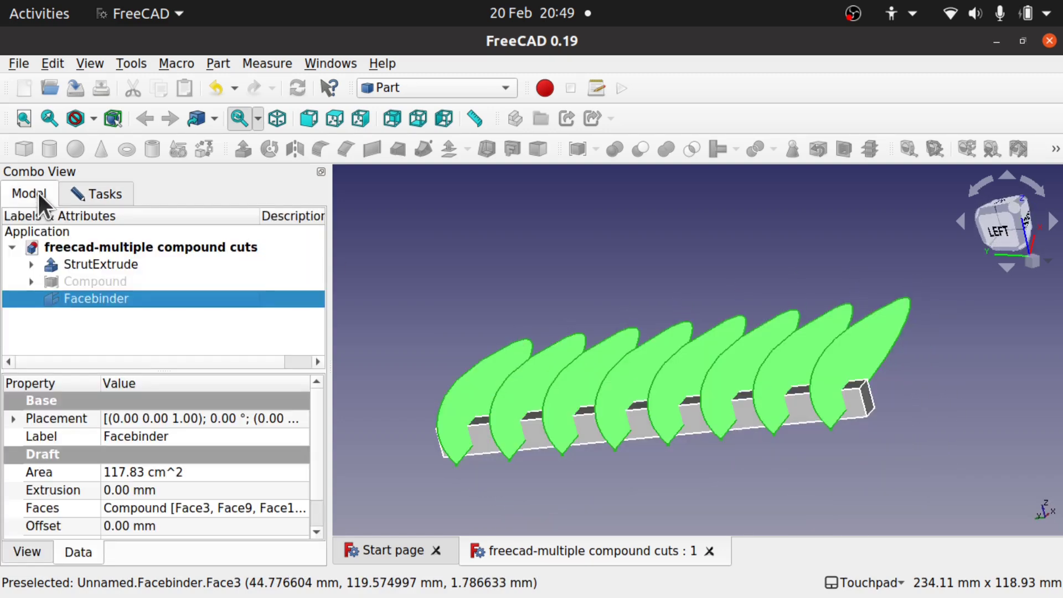
{"action": "left_click", "coordinate": [95, 282]}
{"action": "left_click_drag", "start_coordinate": [520, 266], "coordinate": [598, 287], "text": "alt"}
{"action": "key", "text": "space"}
{"action": "key", "text": "space"}
{"action": "key", "text": "space"}
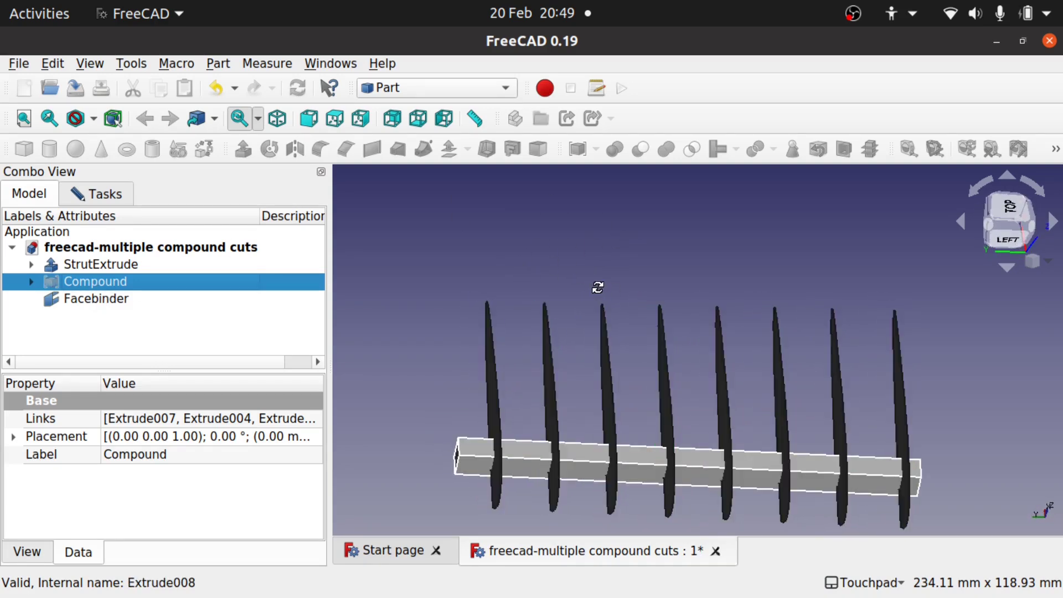
{"action": "key", "text": "space"}
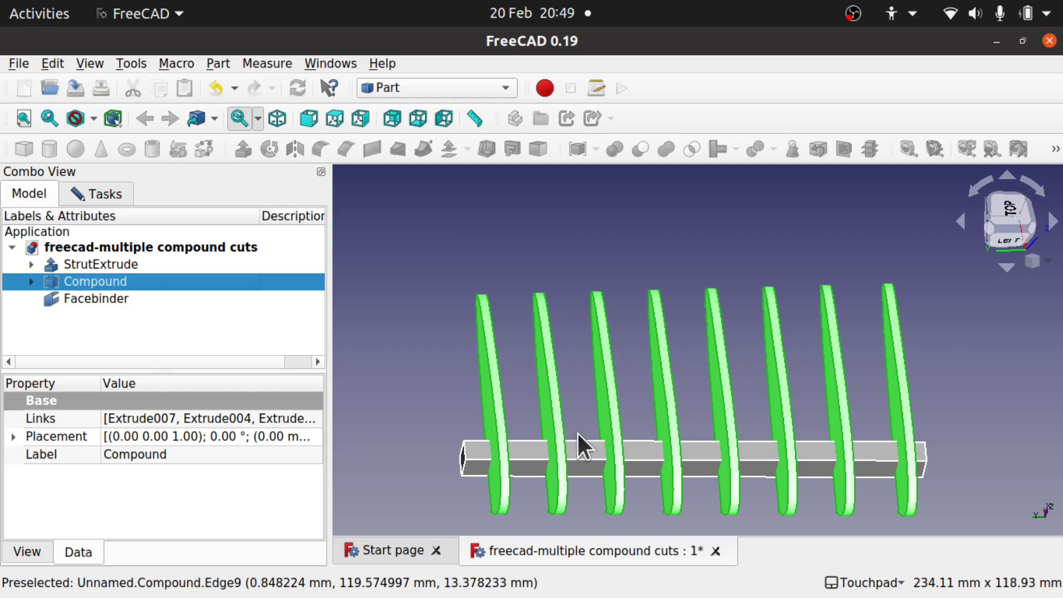
{"action": "left_click_drag", "start_coordinate": [579, 434], "coordinate": [530, 422], "text": "alt"}
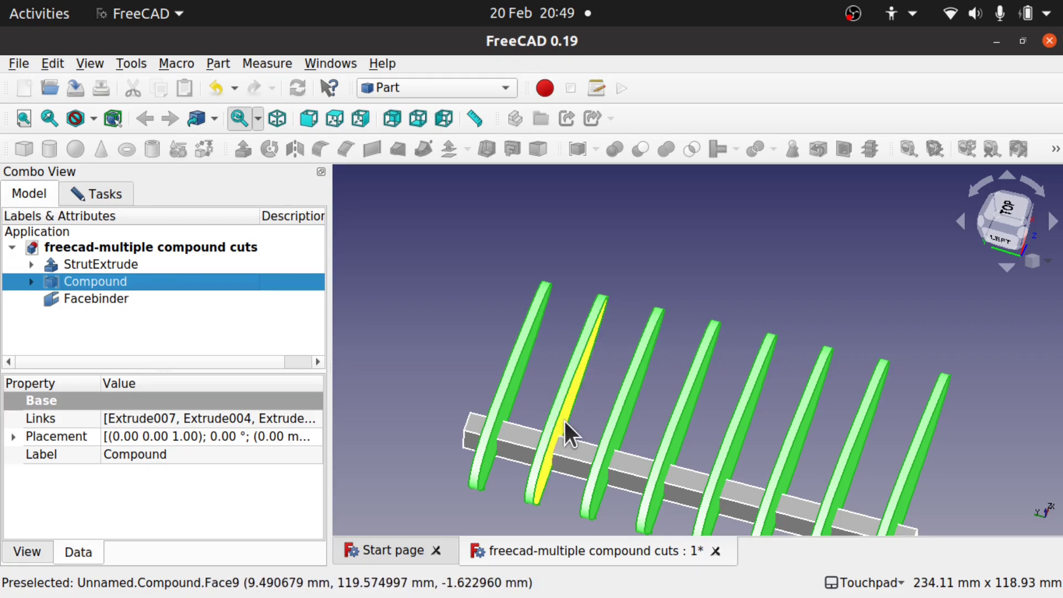
{"action": "key", "text": "space"}
{"action": "key", "text": "space"}
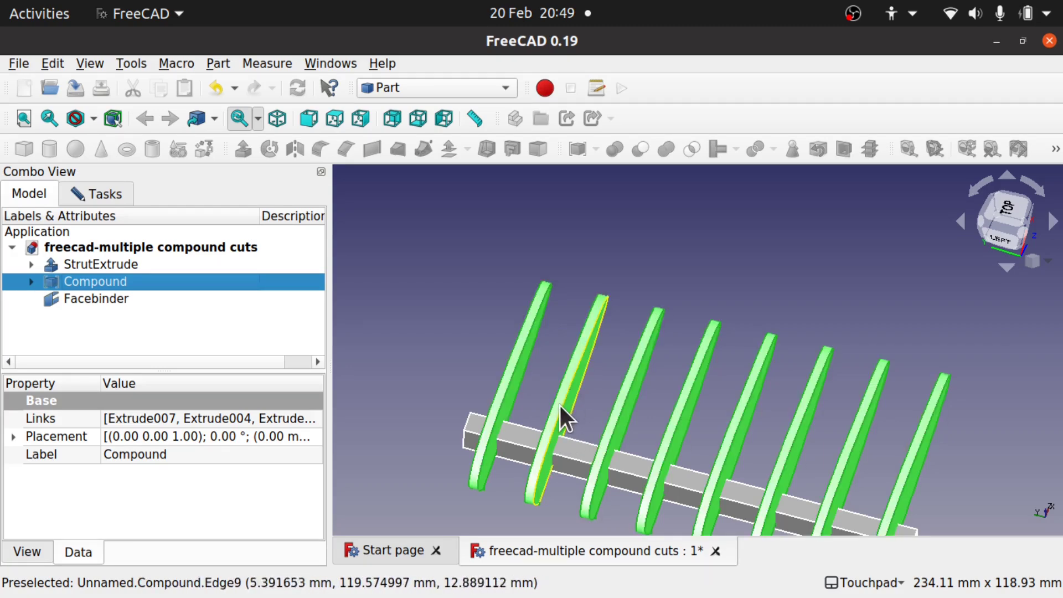
- Set the Facebinder extrusion to +Y, 6 mm along and 8 mm against, without a solid
{"action": "left_click", "coordinate": [108, 200]}
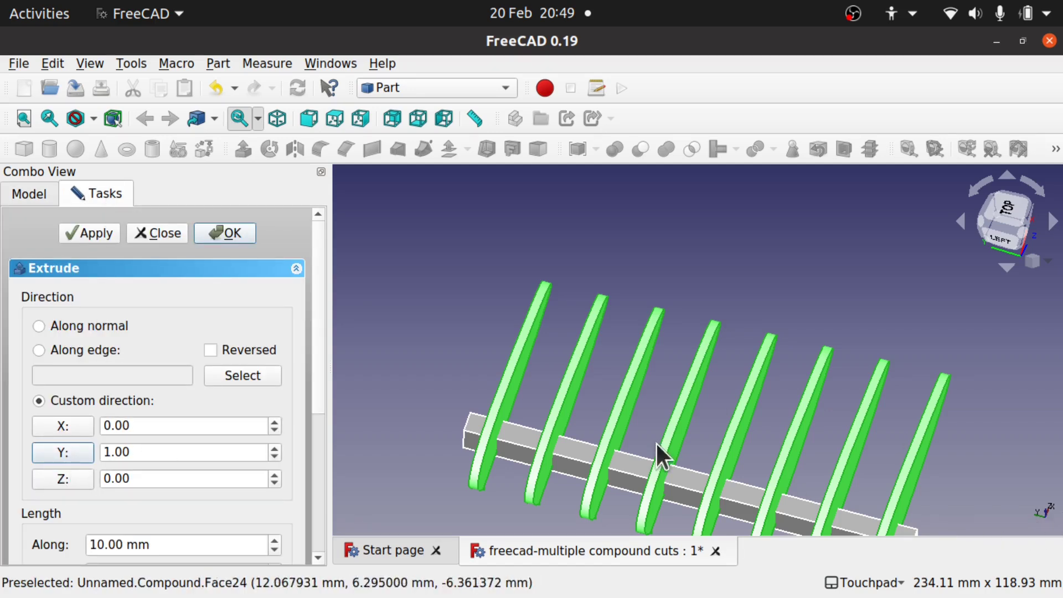
{"action": "left_click", "coordinate": [56, 454]}
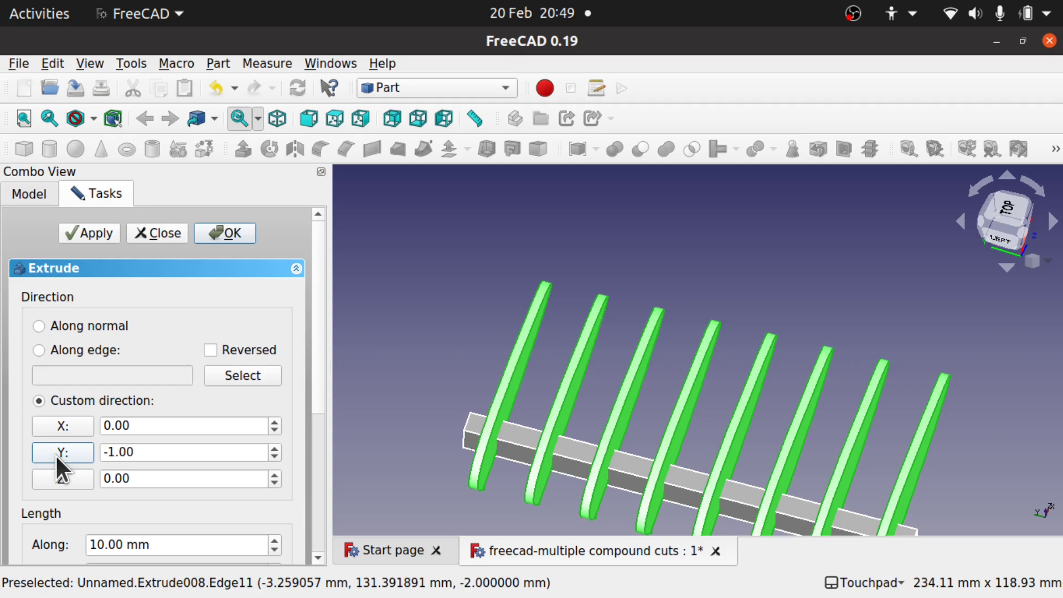
{"action": "left_click", "coordinate": [55, 454]}
{"action": "left_click_drag", "start_coordinate": [313, 384], "coordinate": [301, 473]}
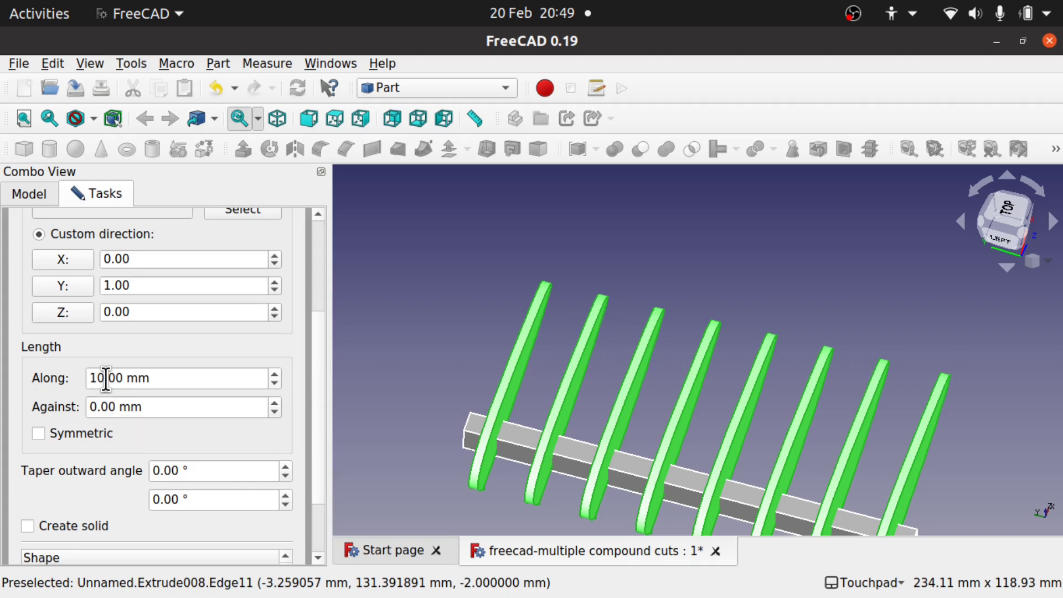
{"action": "left_click_drag", "start_coordinate": [103, 377], "coordinate": [88, 378]}
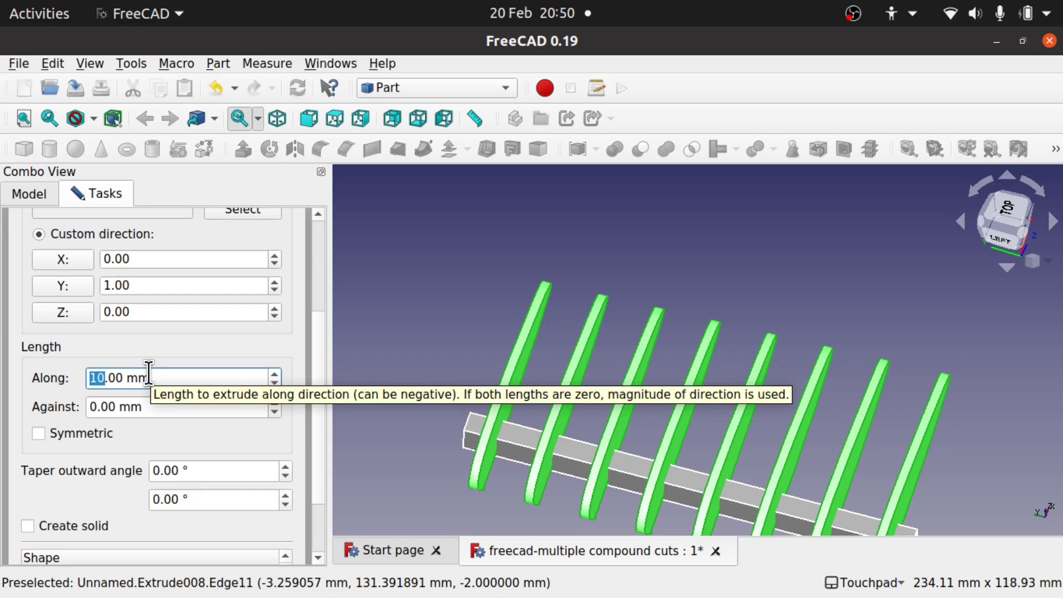
{"action": "type", "text": "6"}
{"action": "left_click", "coordinate": [99, 407]}
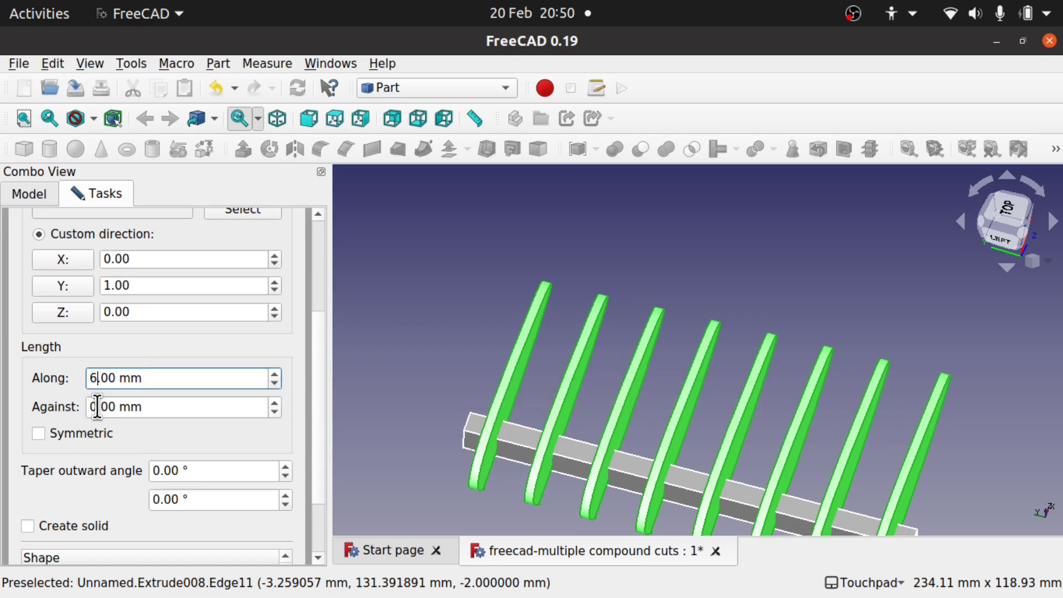
{"action": "left_click_drag", "start_coordinate": [97, 406], "coordinate": [77, 408]}
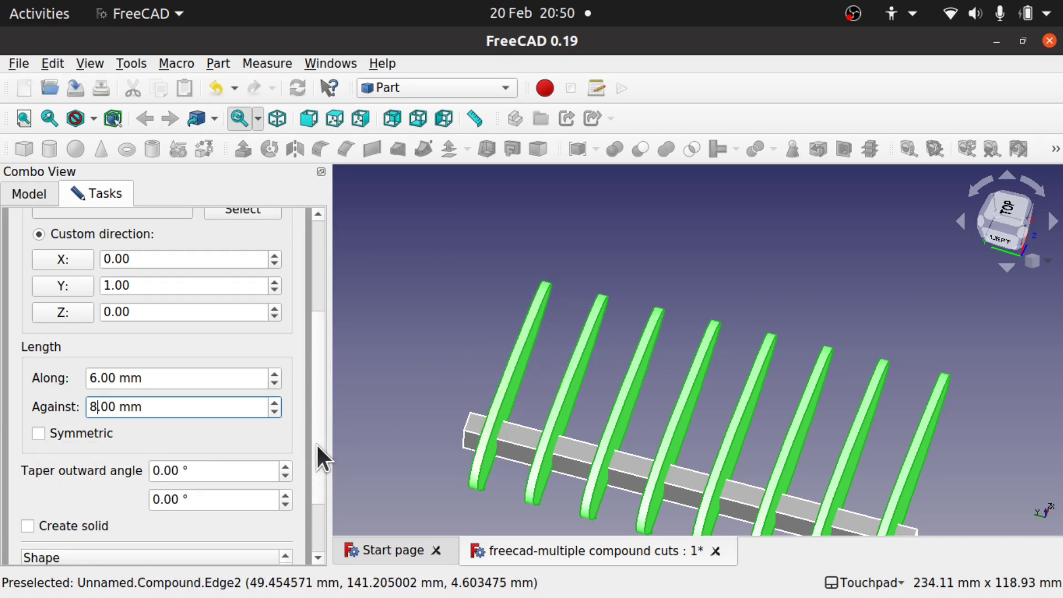
{"action": "scroll", "coordinate": [317, 446], "scroll_direction": "down", "scroll_amount": 3}
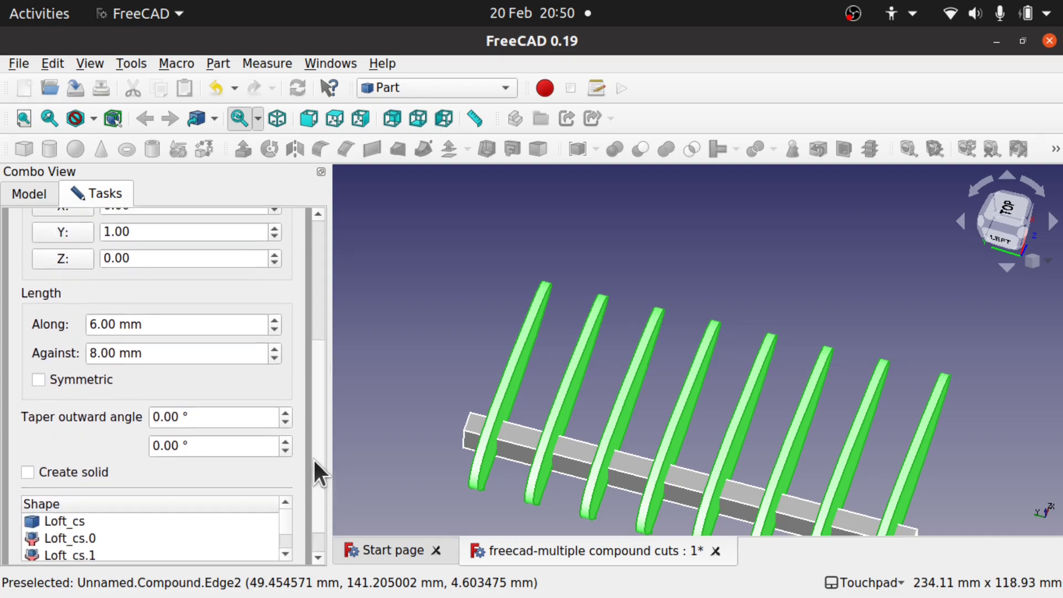
{"action": "left_click_drag", "start_coordinate": [317, 447], "coordinate": [325, 299]}
- Create Extrude009 and set its Length Fwd to 4 mm
{"action": "left_click", "coordinate": [230, 241]}
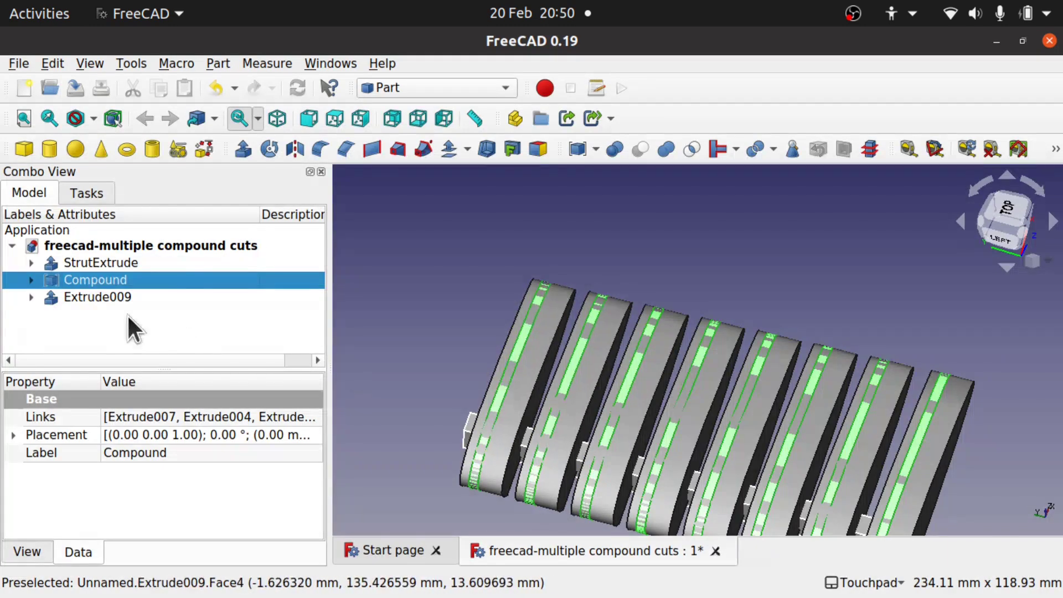
{"action": "left_click", "coordinate": [102, 297]}
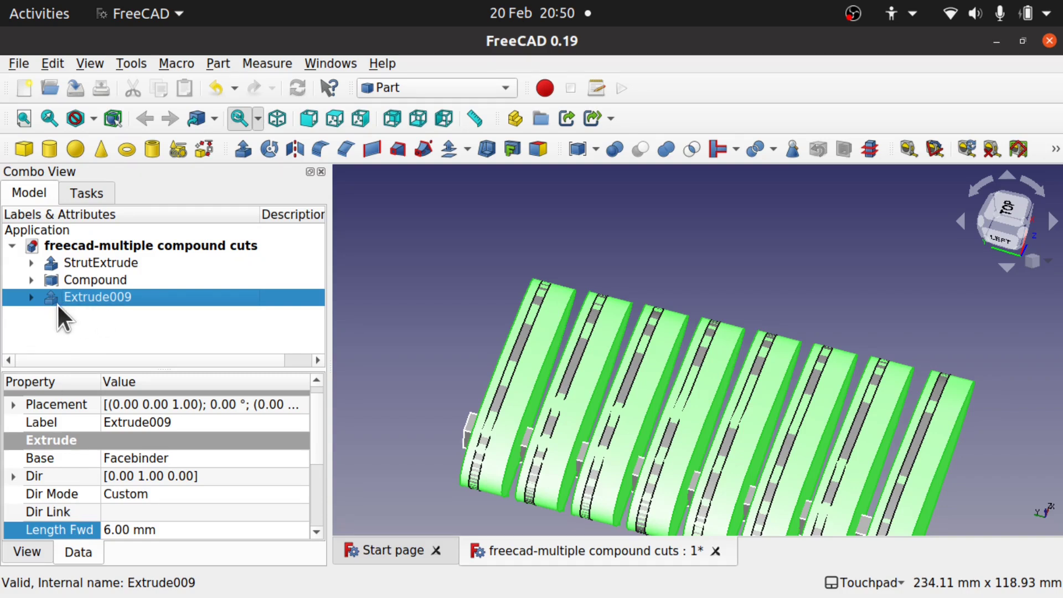
{"action": "left_click", "coordinate": [314, 531]}
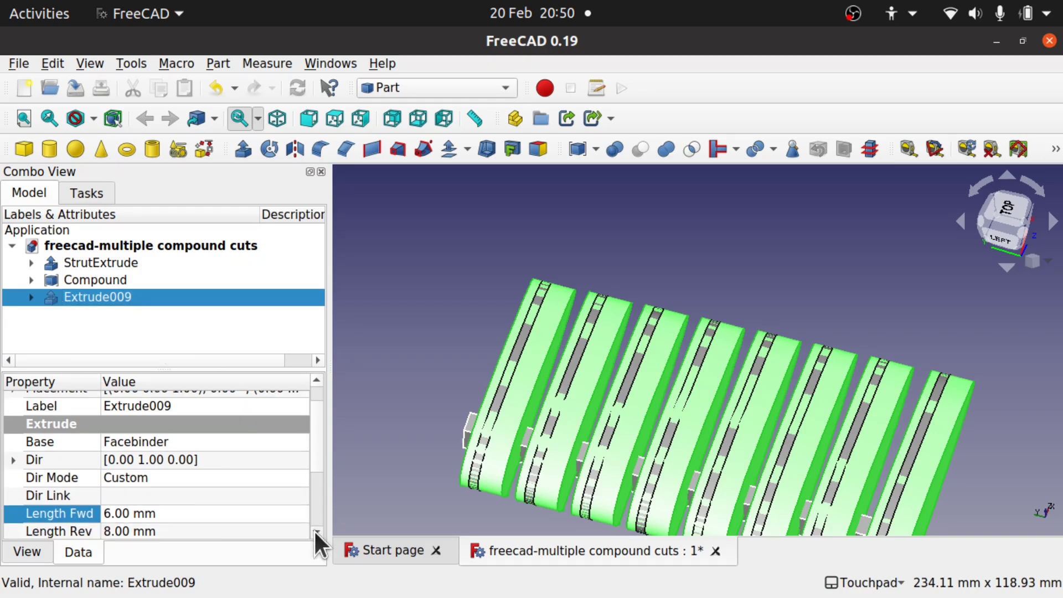
{"action": "left_click", "coordinate": [186, 512]}
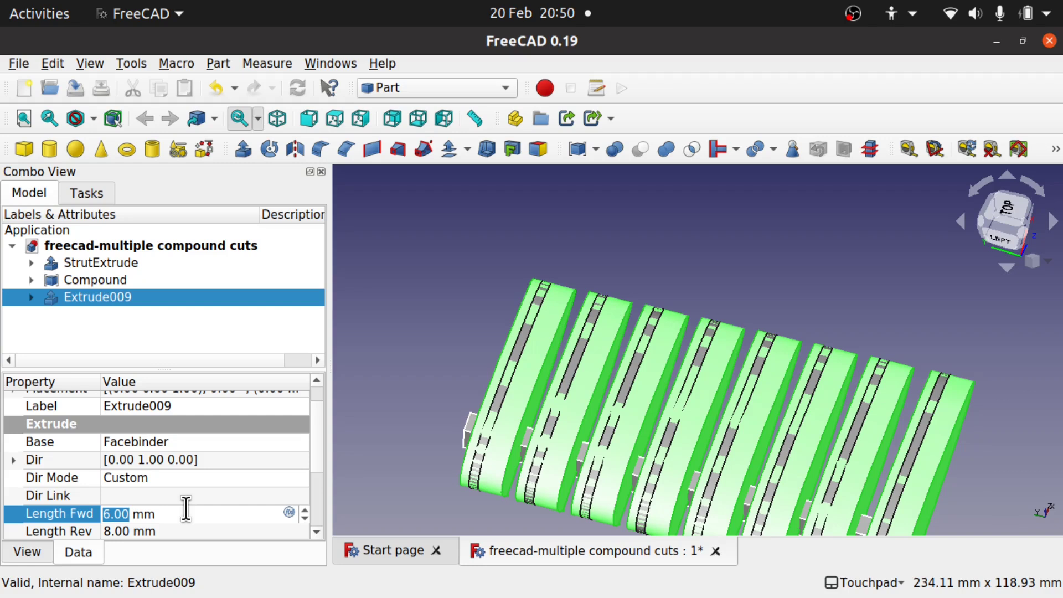
{"action": "type", "text": "5"}
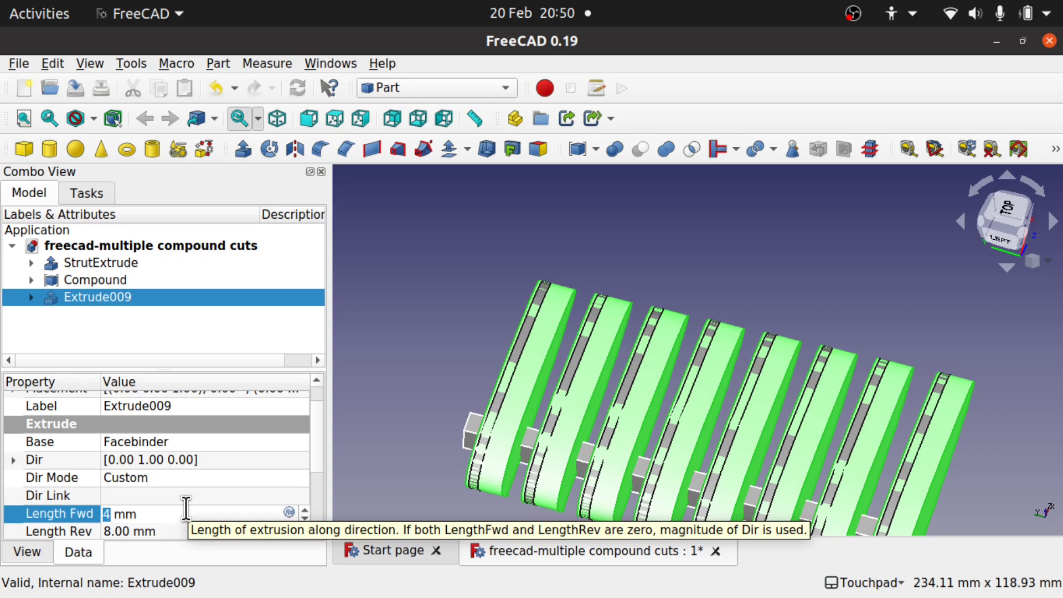
{"action": "left_click", "coordinate": [158, 530]}
- Set Extrude009's Length Rev to 1 mm
{"action": "scroll", "coordinate": [158, 531], "scroll_direction": "down", "scroll_amount": 1}
{"action": "scroll", "coordinate": [158, 530], "scroll_direction": "down", "scroll_amount": 2}
{"action": "scroll", "coordinate": [158, 530], "scroll_direction": "down", "scroll_amount": 2}
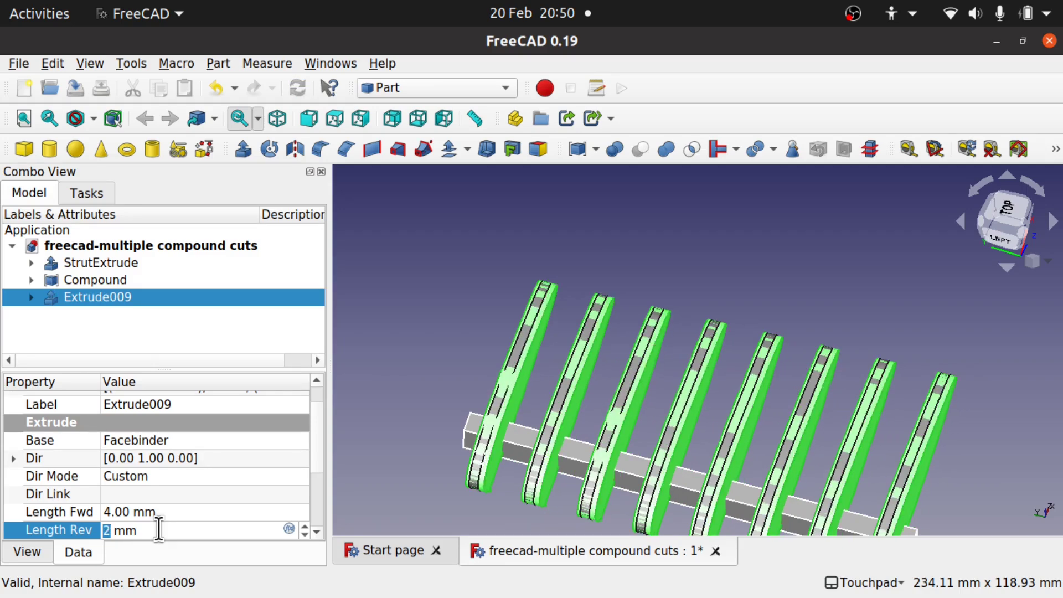
{"action": "left_click_drag", "start_coordinate": [572, 443], "coordinate": [645, 389], "text": "alt"}
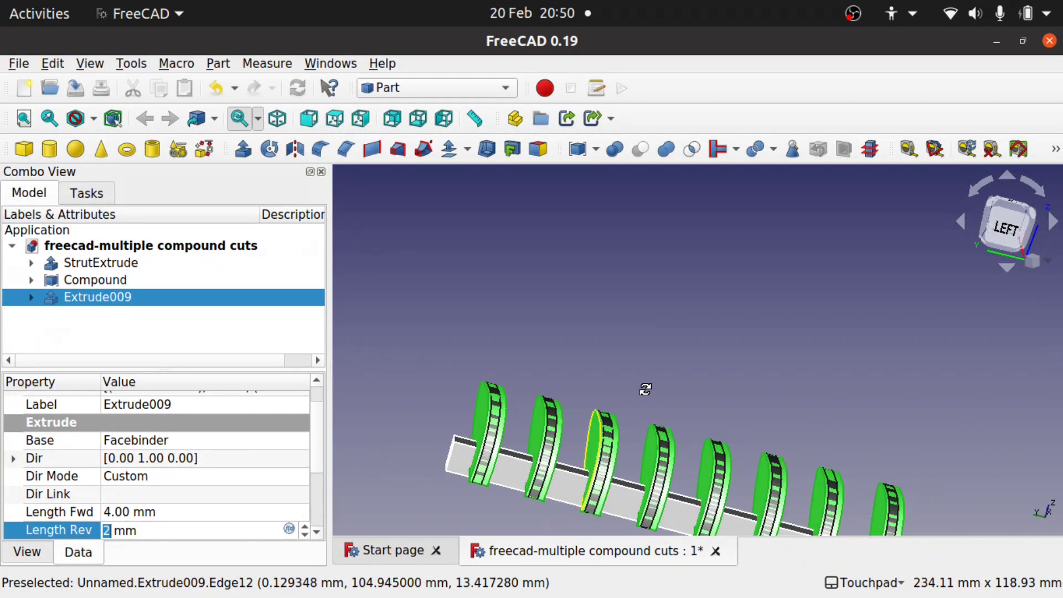
{"action": "key", "text": "Down"}
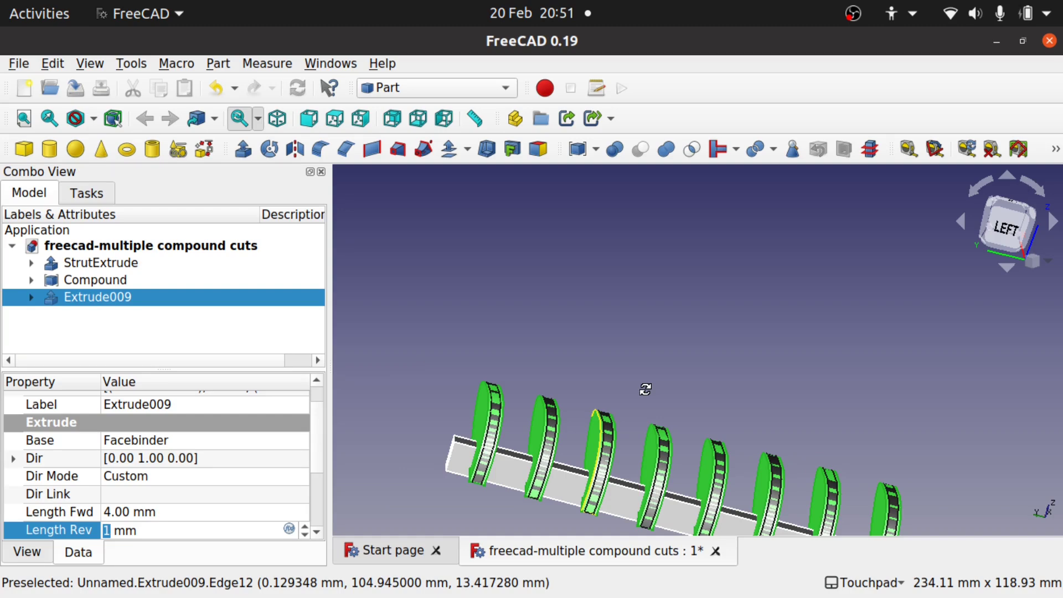
{"action": "scroll", "coordinate": [600, 459], "scroll_direction": "up", "scroll_amount": 3}
{"action": "scroll", "coordinate": [600, 460], "scroll_direction": "down", "scroll_amount": 2}
{"action": "scroll", "coordinate": [600, 460], "scroll_direction": "down", "scroll_amount": 2}
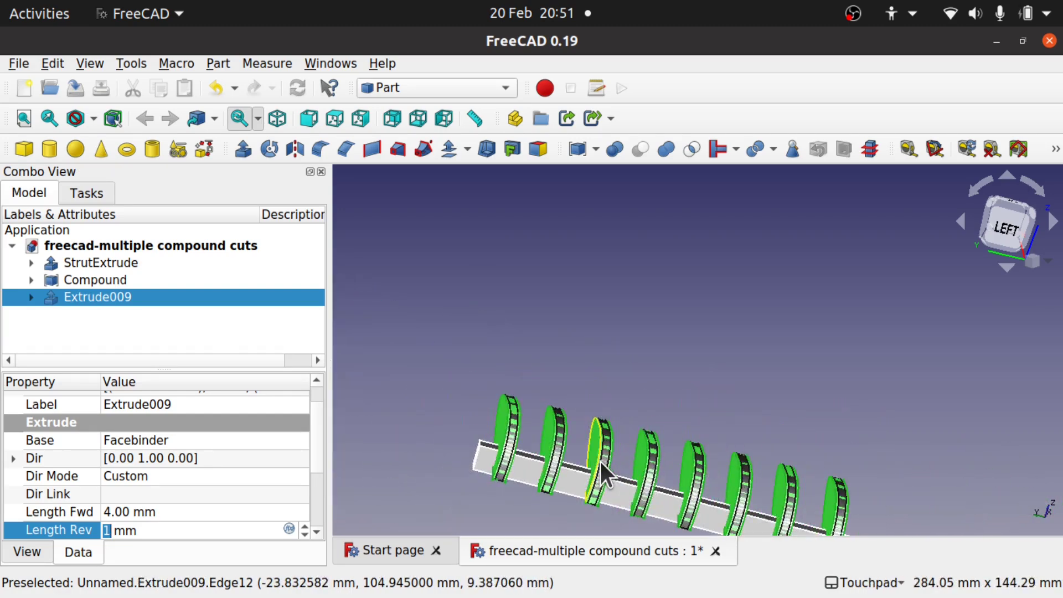
{"action": "left_click", "coordinate": [108, 298]}
- Hide the airfoil Compound
{"action": "left_click", "coordinate": [107, 280]}
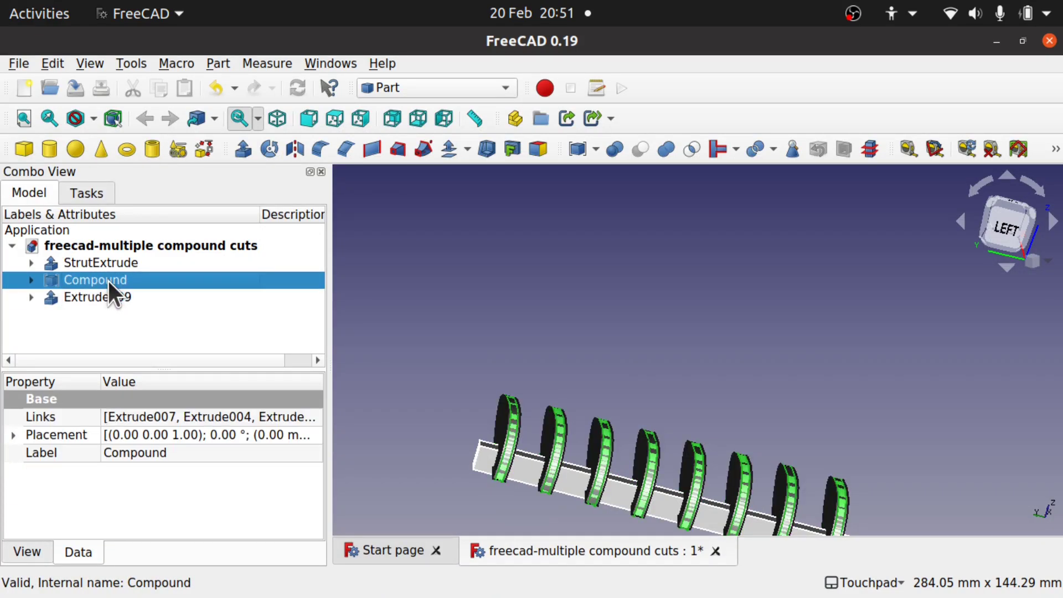
{"action": "key", "text": "space"}
{"action": "left_click_drag", "start_coordinate": [702, 437], "coordinate": [582, 297], "text": "alt"}
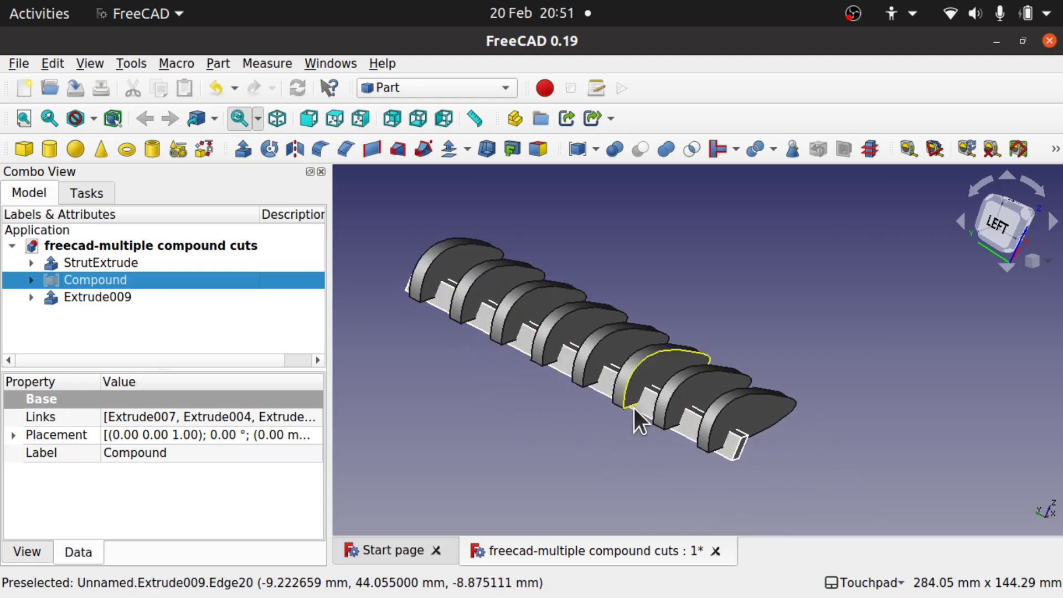
{"action": "left_click", "coordinate": [127, 315]}
- Boolean-cut Extrude009 out of StrutExtrude to slot the strut
{"action": "left_click", "coordinate": [95, 295]}
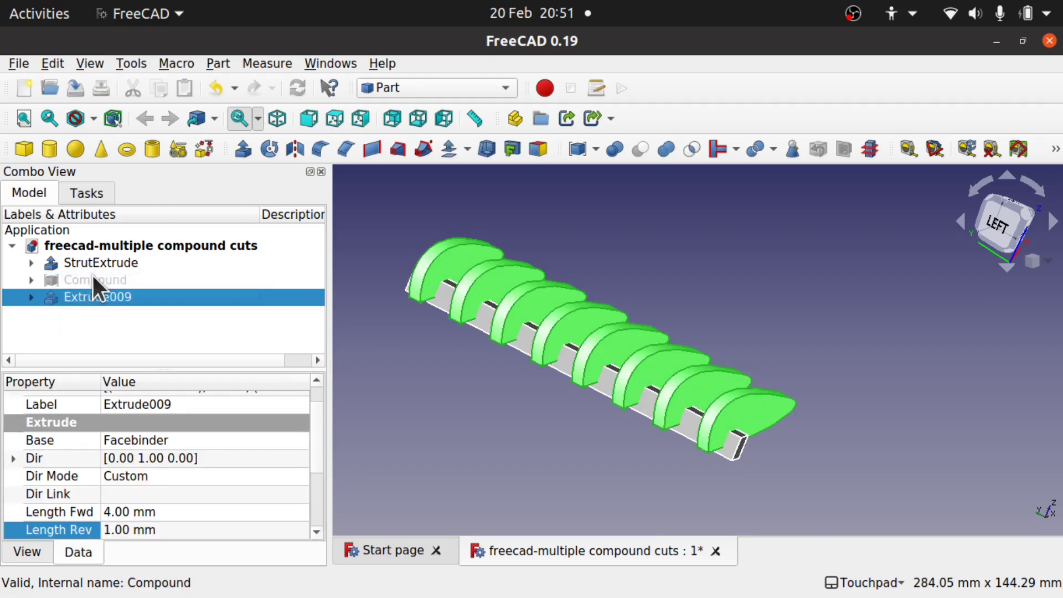
{"action": "left_click", "coordinate": [95, 279]}
{"action": "left_click", "coordinate": [101, 263]}
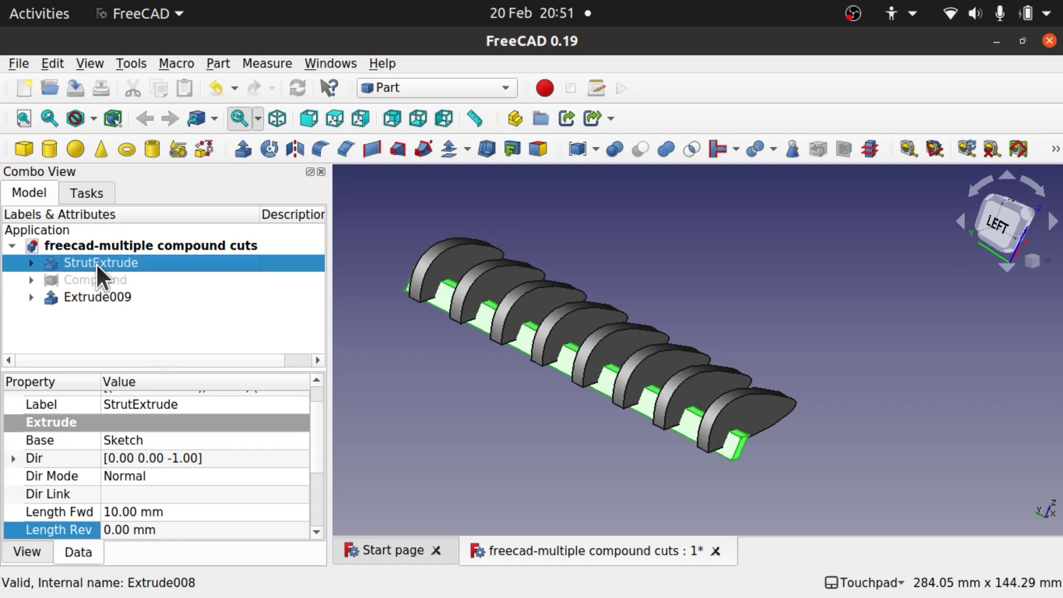
{"action": "left_click", "coordinate": [115, 297], "text": "ctrl"}
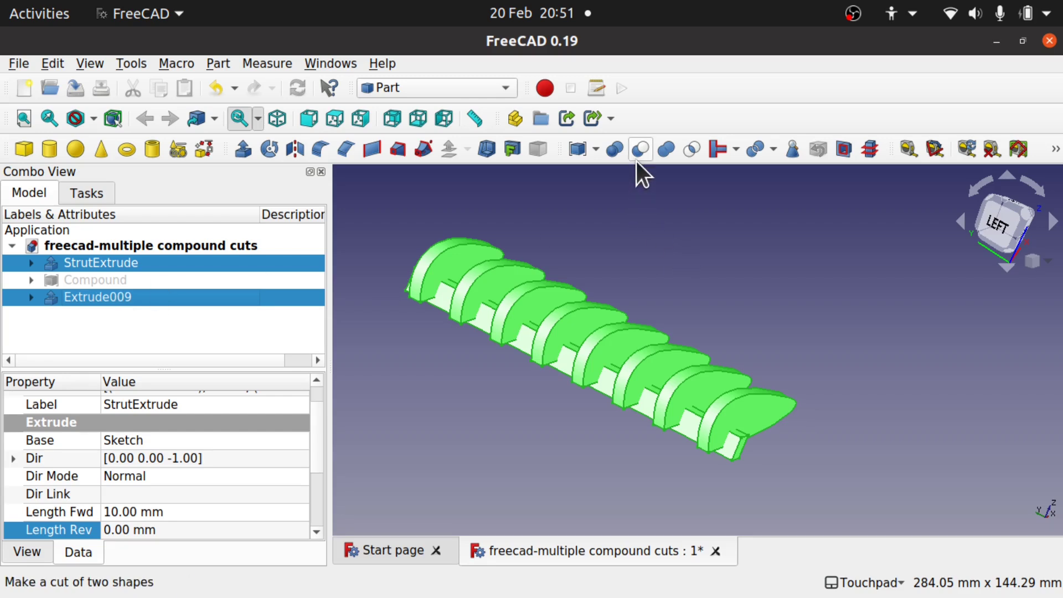
{"action": "left_click", "coordinate": [218, 63]}
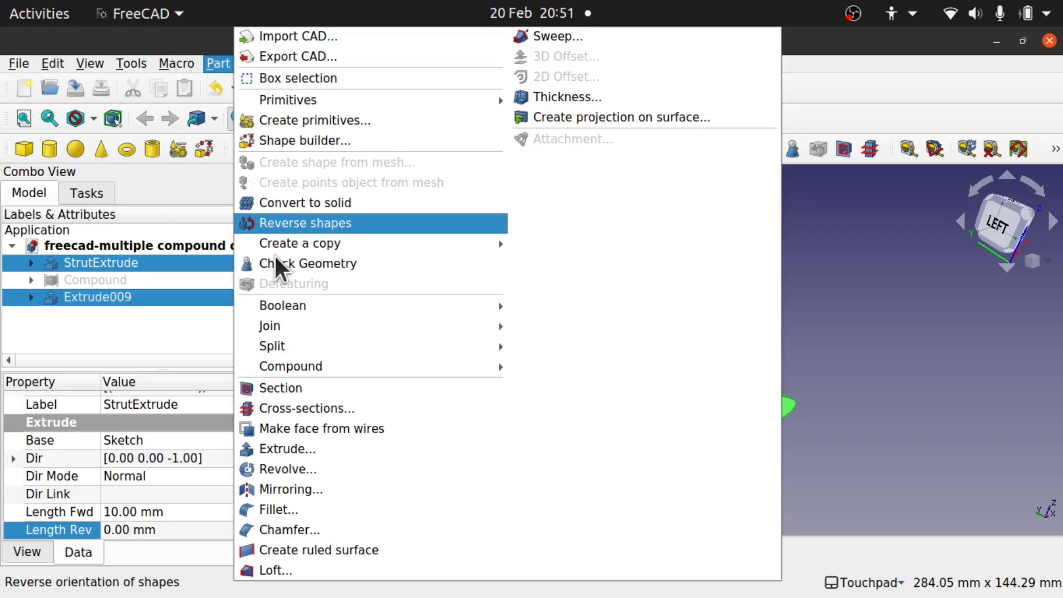
{"action": "mouse_move", "coordinate": [309, 307]}
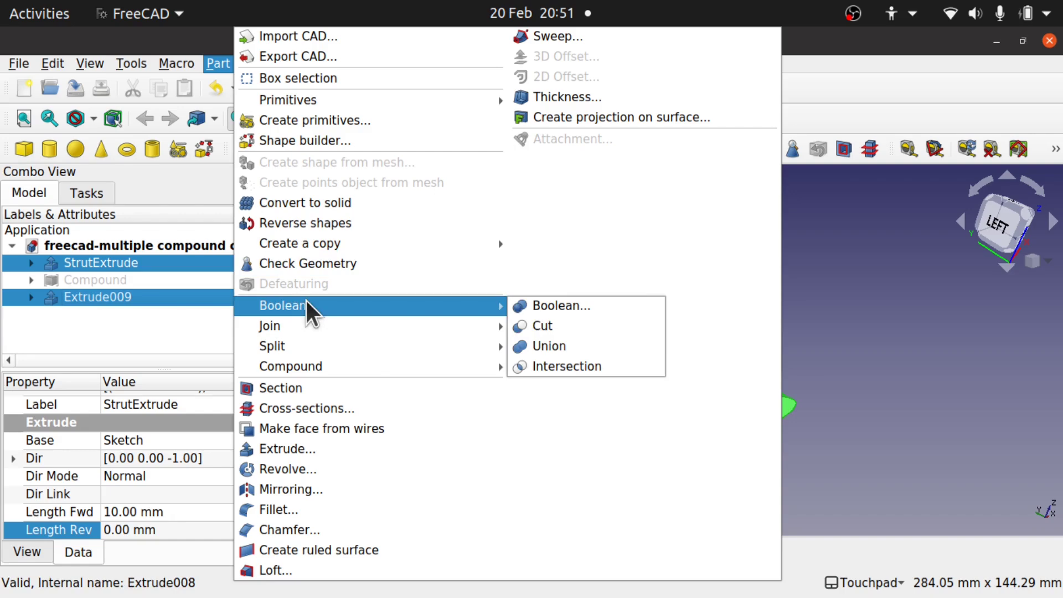
{"action": "left_click", "coordinate": [556, 327]}
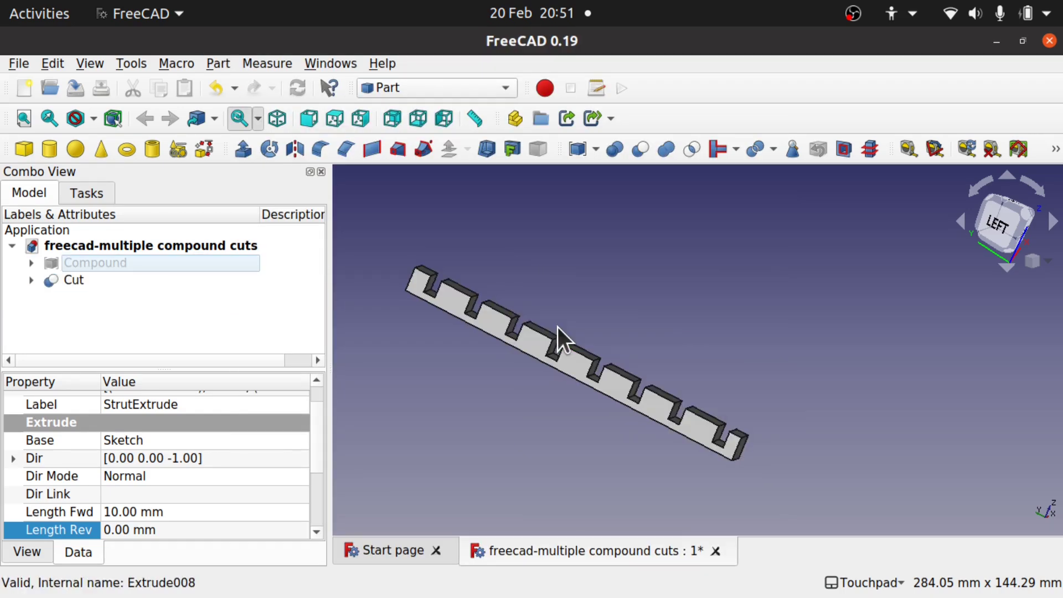
{"action": "left_click_drag", "start_coordinate": [576, 404], "coordinate": [630, 408], "text": "alt"}
- Show the Compound again and inspect the profiles sitting in the slotted strut
{"action": "left_click", "coordinate": [116, 264]}
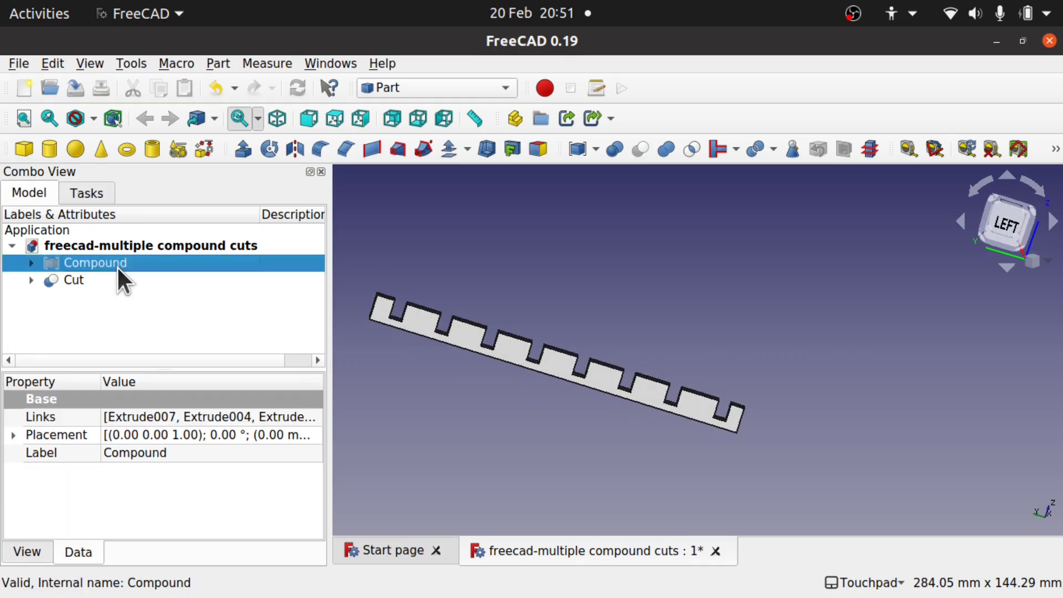
{"action": "key", "text": "space"}
{"action": "scroll", "coordinate": [579, 372], "scroll_direction": "up", "scroll_amount": 10}
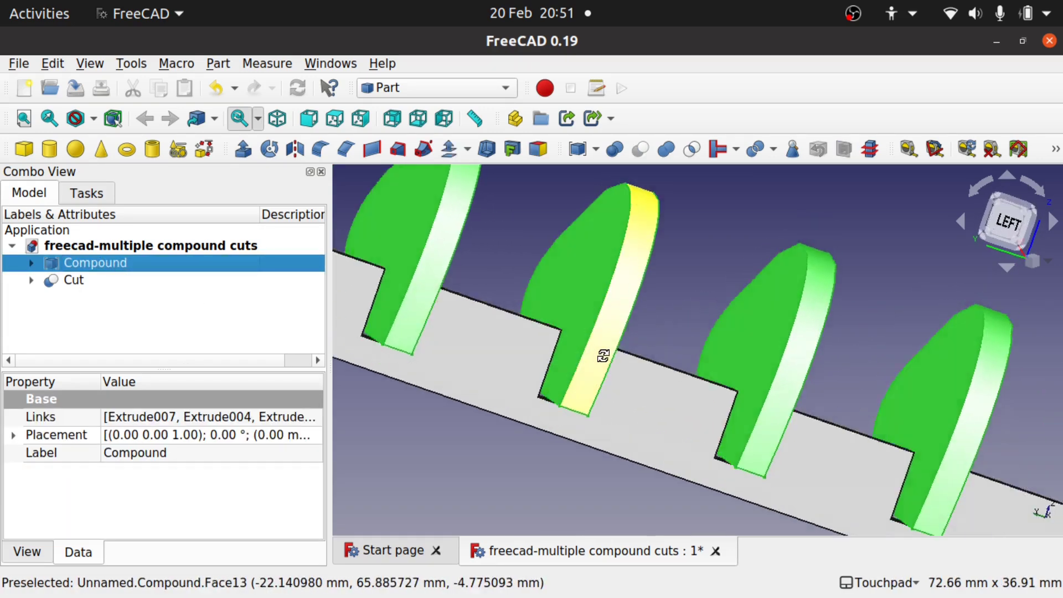
{"action": "left_click_drag", "start_coordinate": [623, 314], "coordinate": [576, 265], "text": "alt"}
{"action": "scroll", "coordinate": [523, 293], "scroll_direction": "down", "scroll_amount": 5}
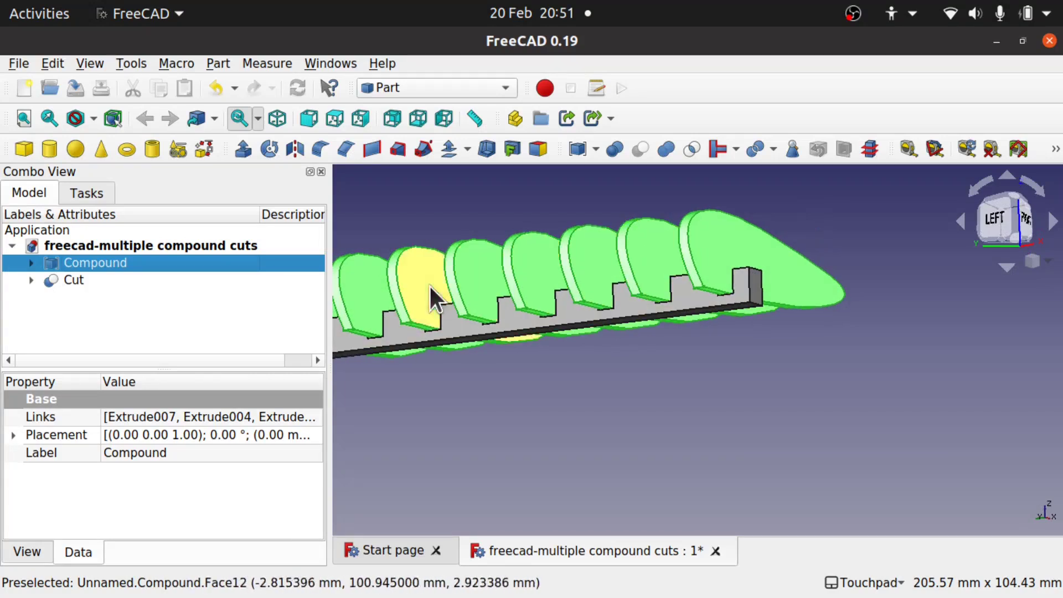
{"action": "left_click_drag", "start_coordinate": [556, 387], "coordinate": [692, 408], "text": "shift"}
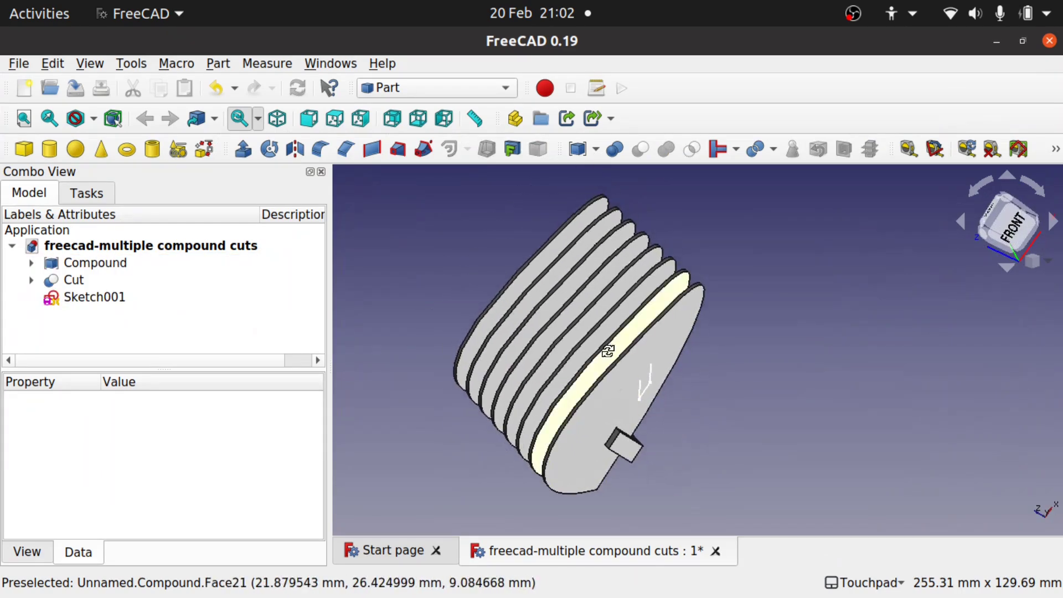
{"action": "mouse_move", "coordinate": [607, 349]}
{"action": "left_mouse_down", "text": "alt"}
{"action": "mouse_move", "coordinate": [753, 336]}
{"action": "mouse_move", "coordinate": [414, 305]}
{"action": "left_mouse_up", "text": "alt"}
{"action": "left_click_drag", "start_coordinate": [772, 410], "coordinate": [650, 437], "text": "alt"}
- Extrude Sketch001 10 mm into the curved strip Extrude010
{"action": "left_click", "coordinate": [105, 298]}
{"action": "left_click", "coordinate": [243, 149]}
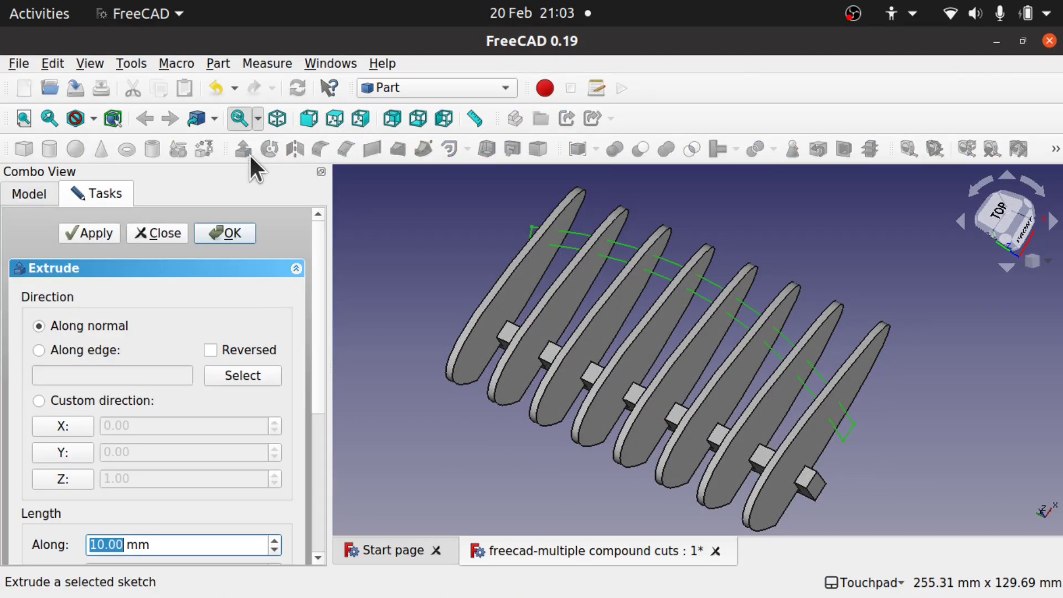
{"action": "left_click", "coordinate": [232, 230]}
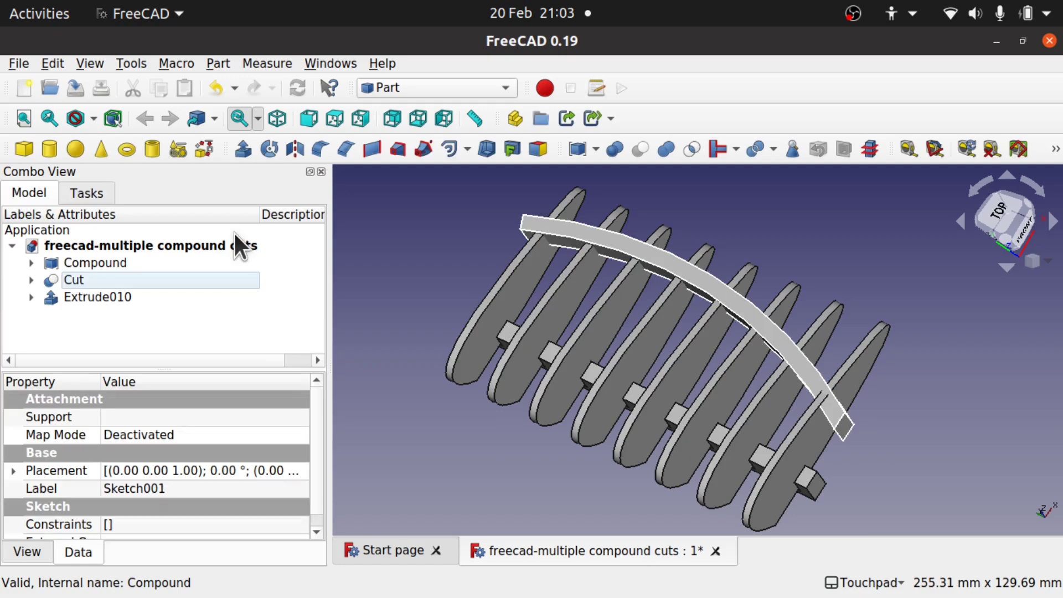
{"action": "key", "text": "0"}
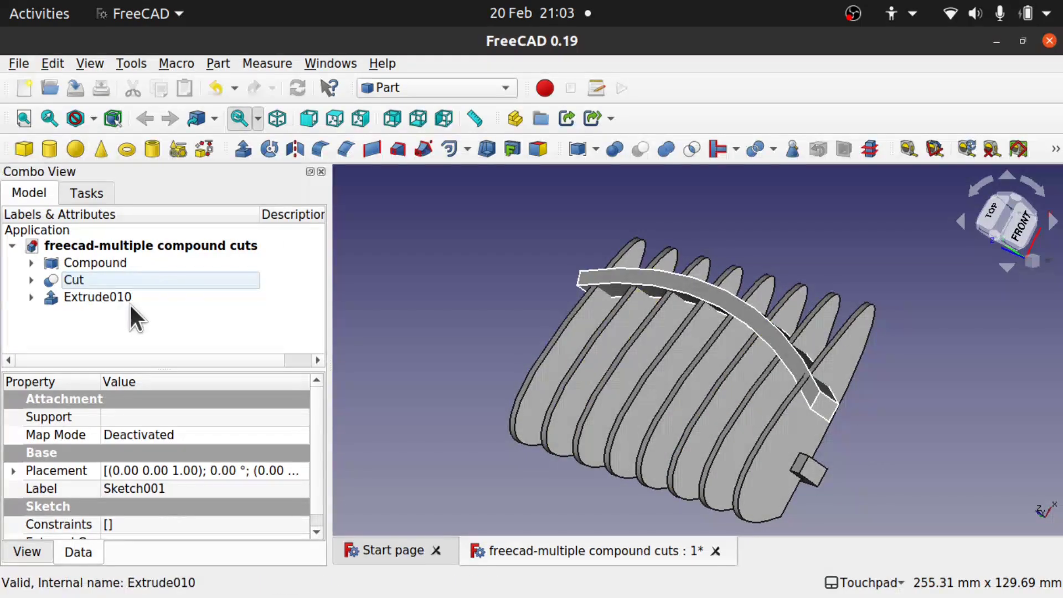
{"action": "left_click", "coordinate": [124, 297]}
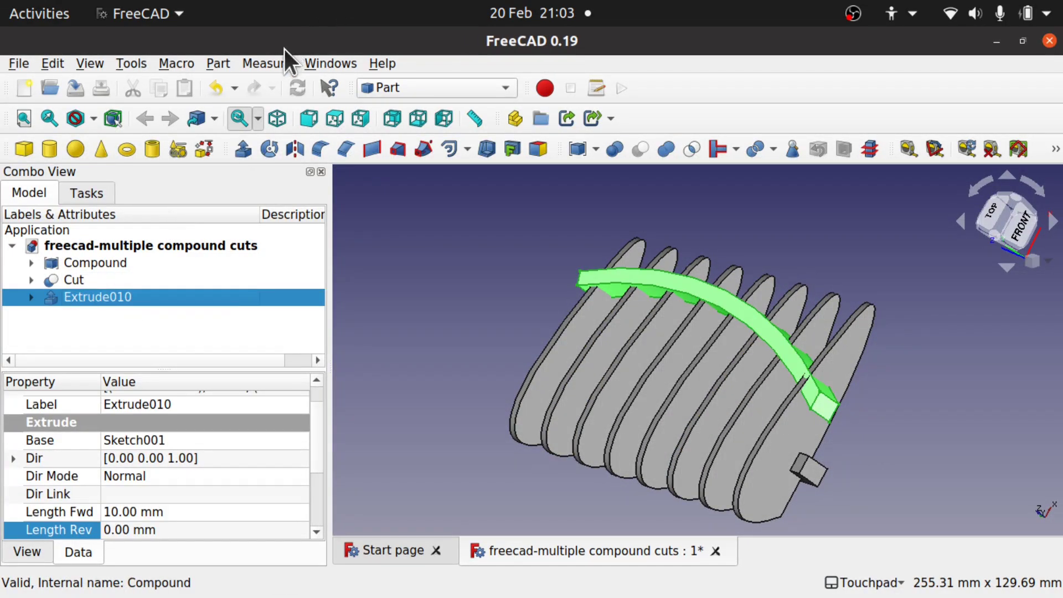
- Preview a 3D offset of Extrude010 with Intersection joins, then cancel it
{"action": "left_click", "coordinate": [219, 64]}
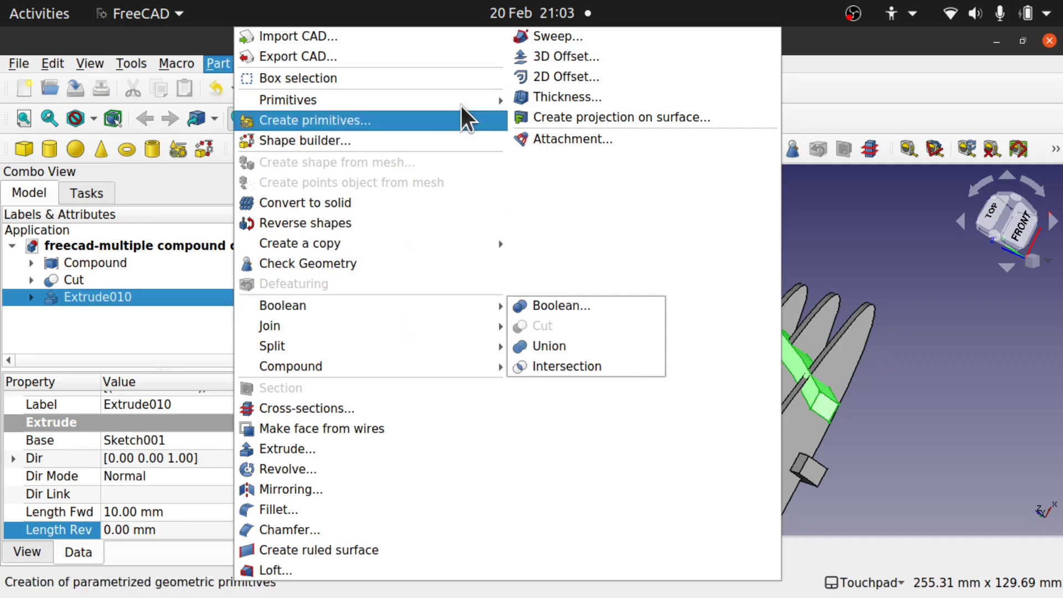
{"action": "left_click", "coordinate": [569, 56]}
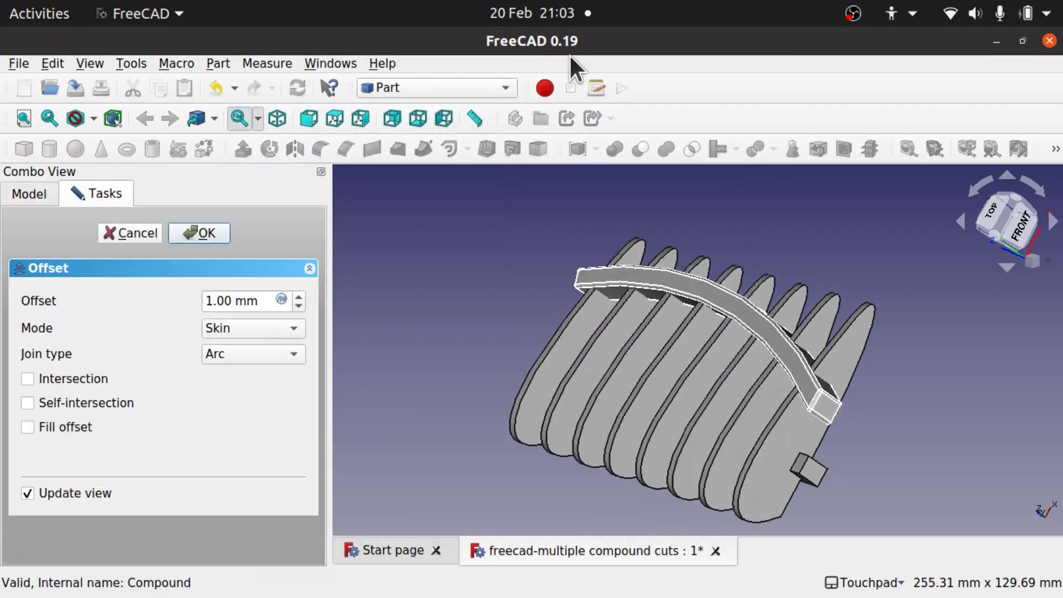
{"action": "left_click", "coordinate": [231, 357]}
{"action": "left_click", "coordinate": [236, 398]}
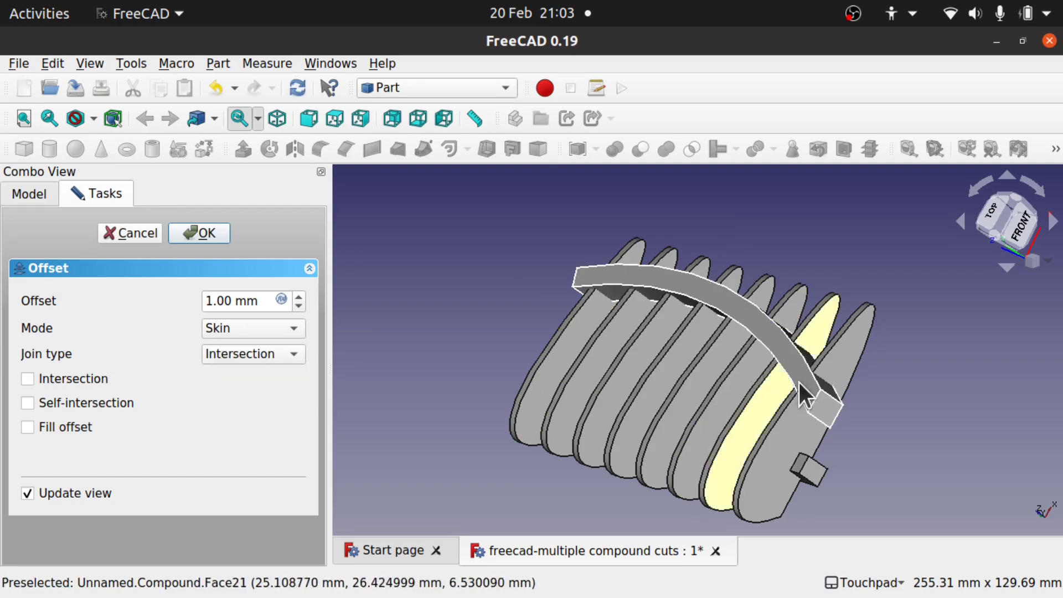
{"action": "middle_click_drag", "start_coordinate": [808, 381], "coordinate": [816, 300], "text": "alt"}
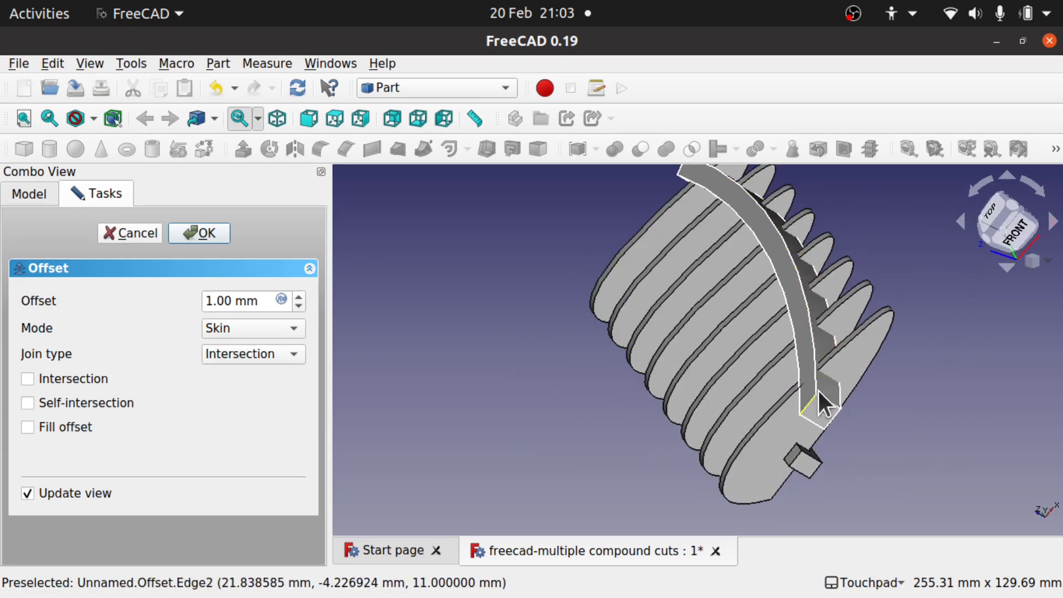
{"action": "mouse_move", "coordinate": [866, 351]}
{"action": "middle_mouse_down", "text": "alt"}
{"action": "mouse_move", "coordinate": [847, 349]}
{"action": "mouse_move", "coordinate": [882, 340]}
{"action": "middle_mouse_up", "text": "alt"}
{"action": "middle_click_drag", "start_coordinate": [813, 350], "coordinate": [836, 367], "text": "alt"}
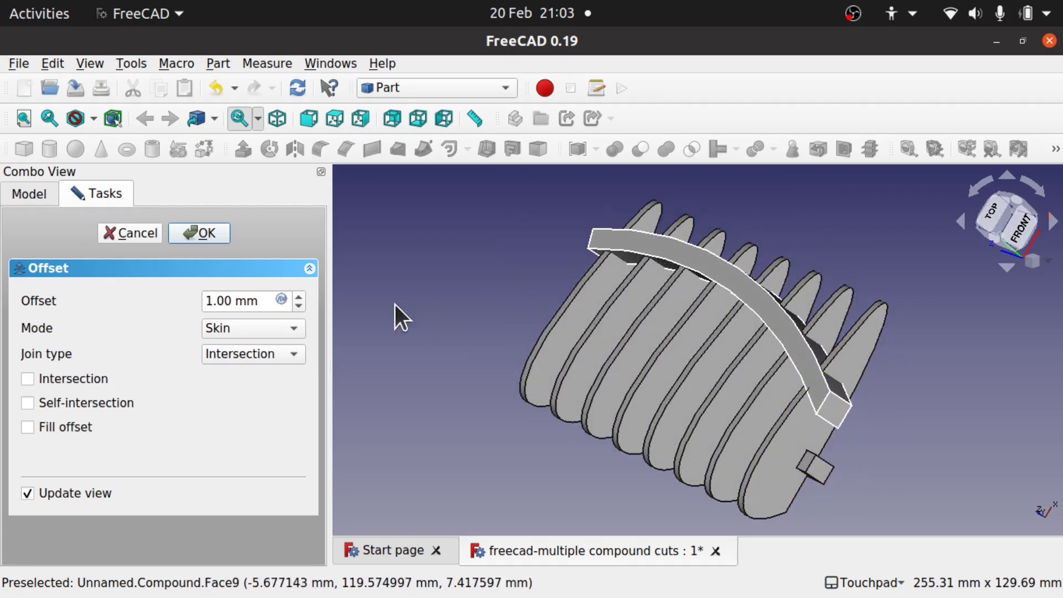
{"action": "left_click", "coordinate": [127, 232]}
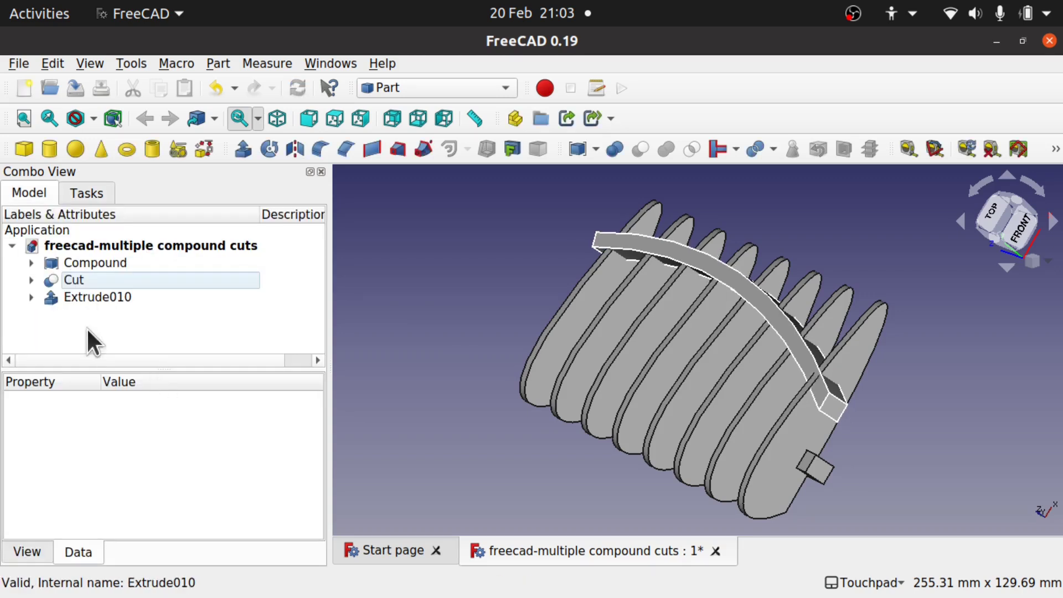
- Bind Extrude010's arc face (Face6) into Facebinder001 using the Draft workbench
{"action": "left_click", "coordinate": [732, 274]}
{"action": "left_click", "coordinate": [406, 82]}
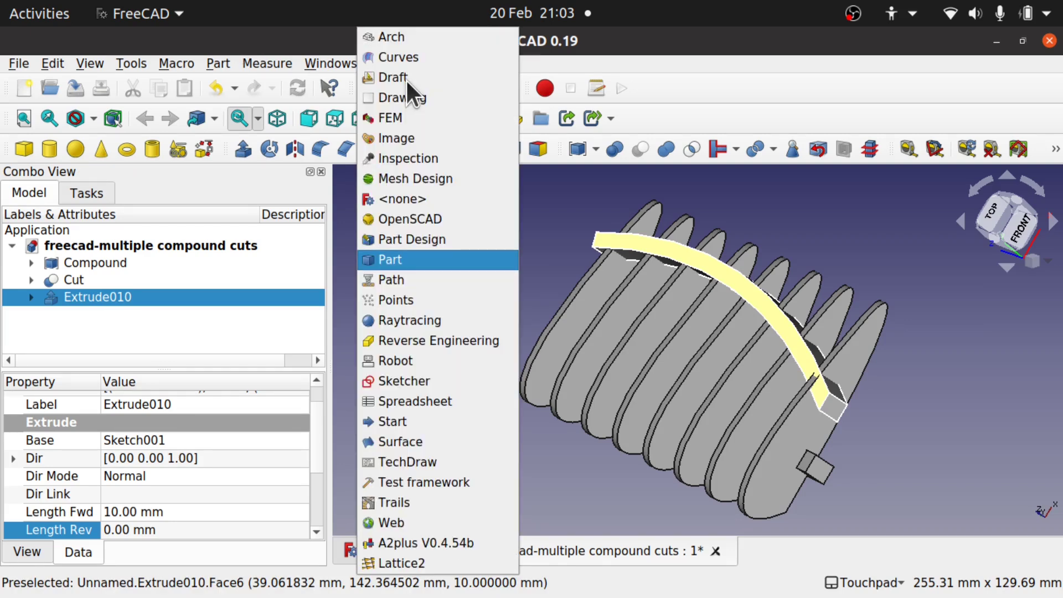
{"action": "left_click", "coordinate": [407, 80]}
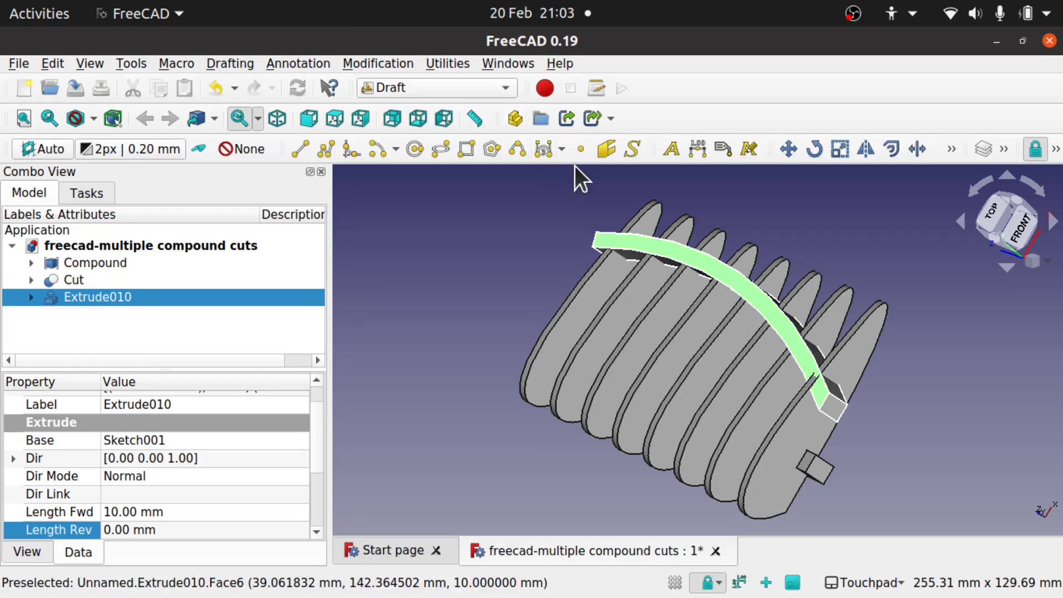
{"action": "left_click", "coordinate": [222, 62]}
{"action": "left_click", "coordinate": [295, 304]}
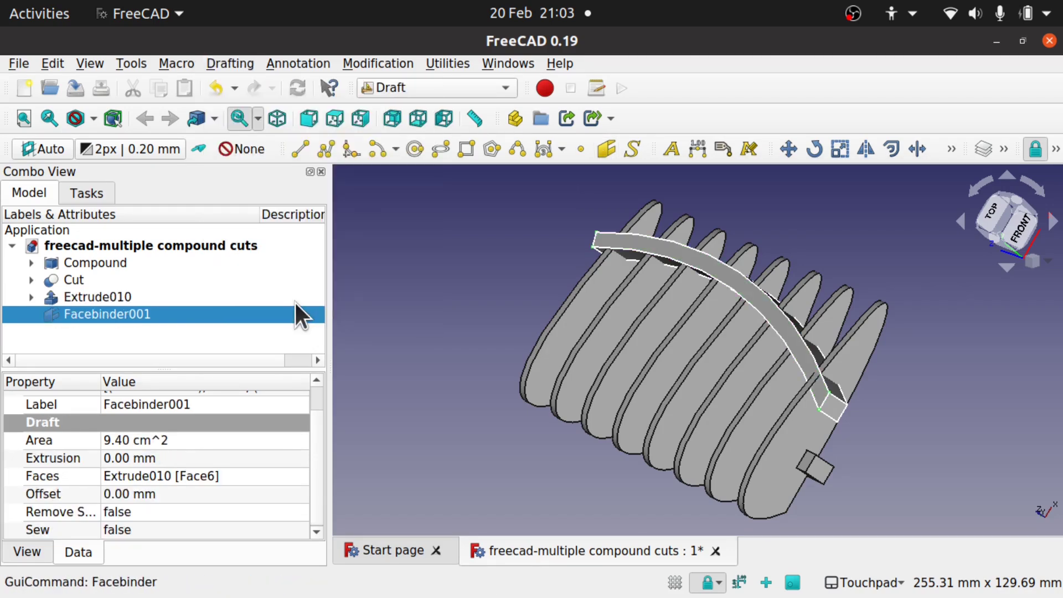
{"action": "left_click", "coordinate": [117, 300]}
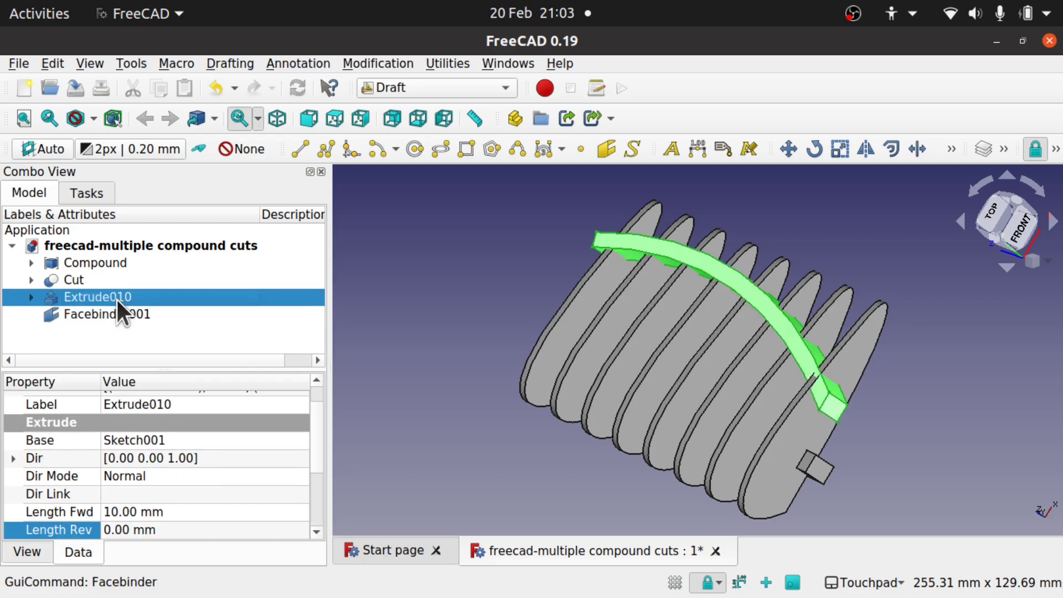
{"action": "left_click_drag", "start_coordinate": [809, 311], "coordinate": [690, 285], "text": "alt"}
{"action": "left_click", "coordinate": [400, 90]}
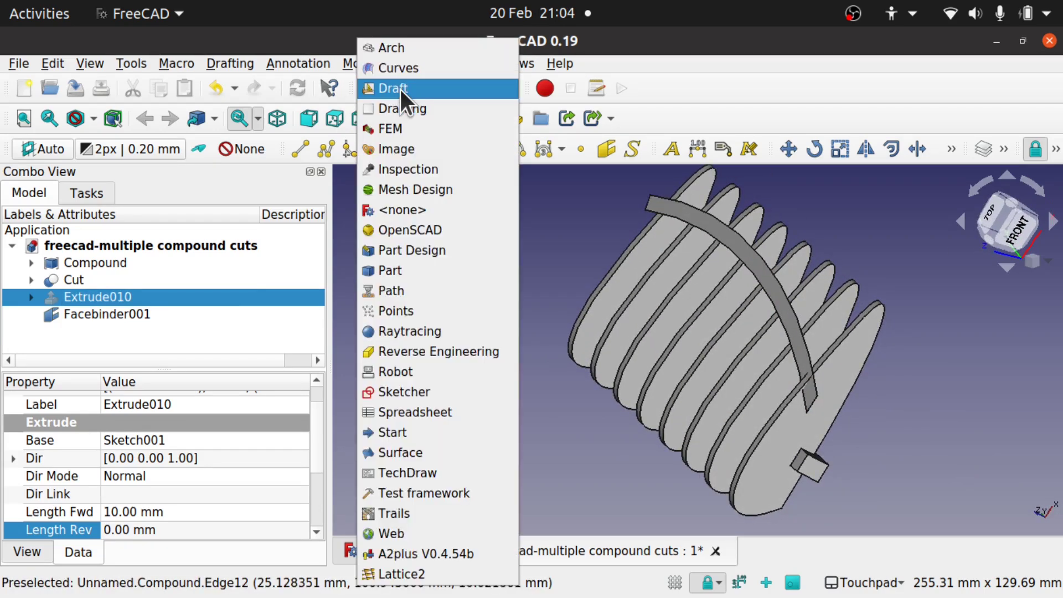
- Create a 2 mm Pipe-mode 2D offset of Facebinder001 with Arc joins
{"action": "left_click", "coordinate": [428, 277]}
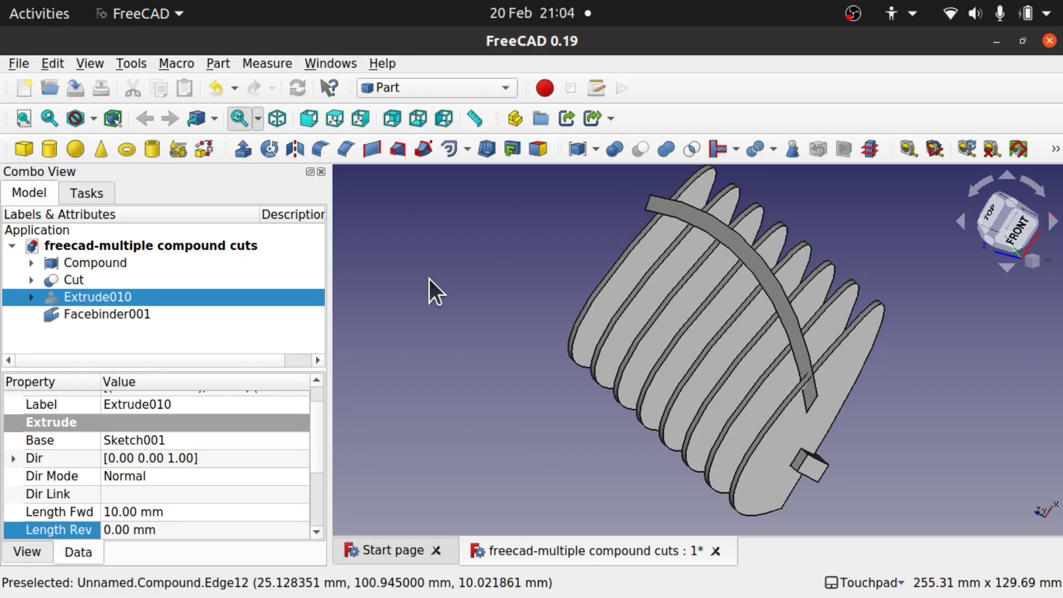
{"action": "left_click", "coordinate": [142, 314]}
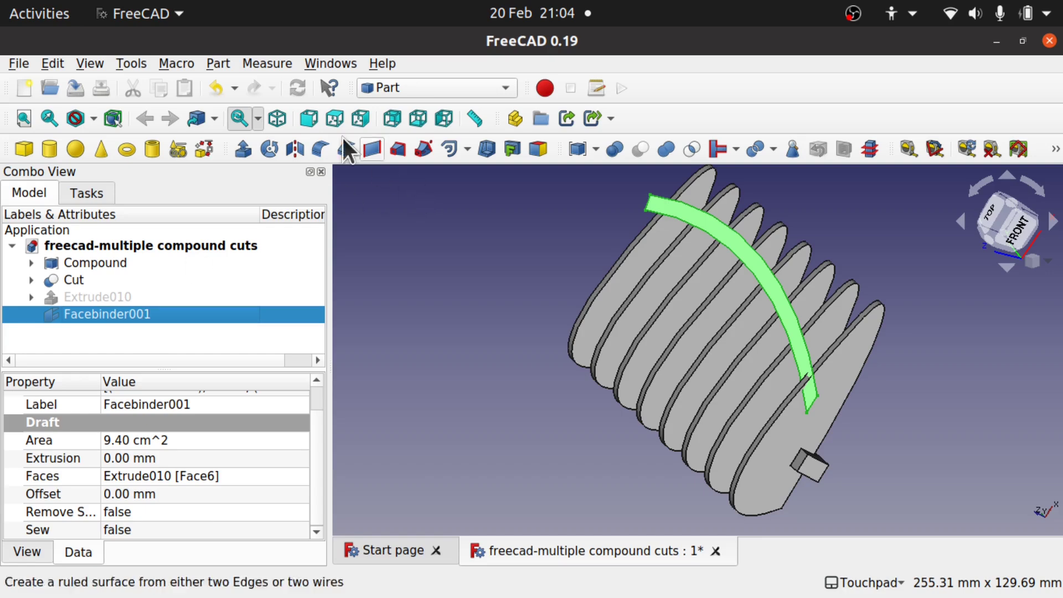
{"action": "left_click", "coordinate": [219, 64]}
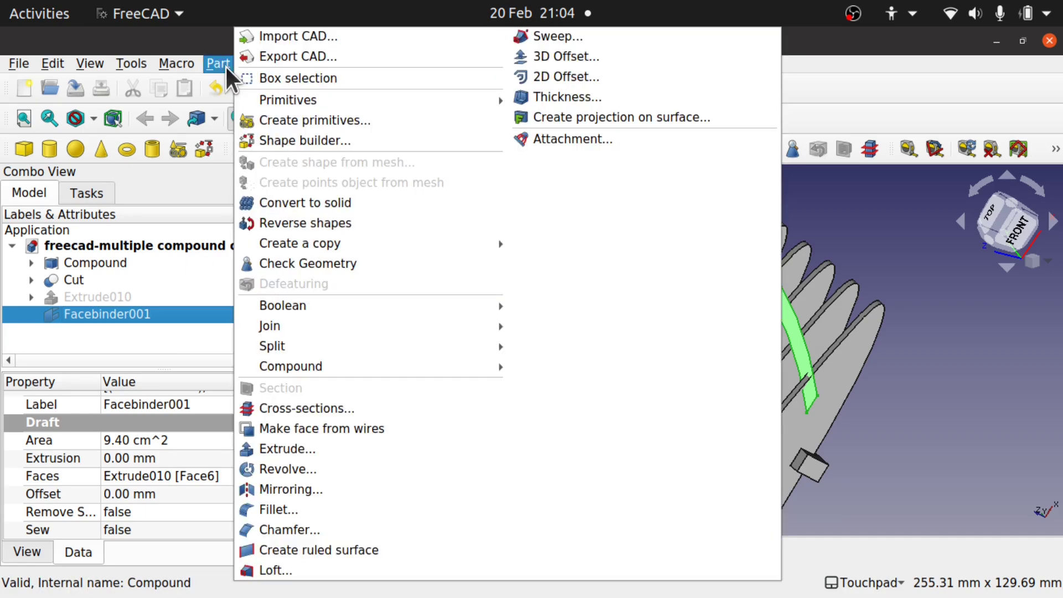
{"action": "left_click", "coordinate": [547, 75]}
{"action": "middle_click_drag", "start_coordinate": [696, 294], "coordinate": [831, 318]}
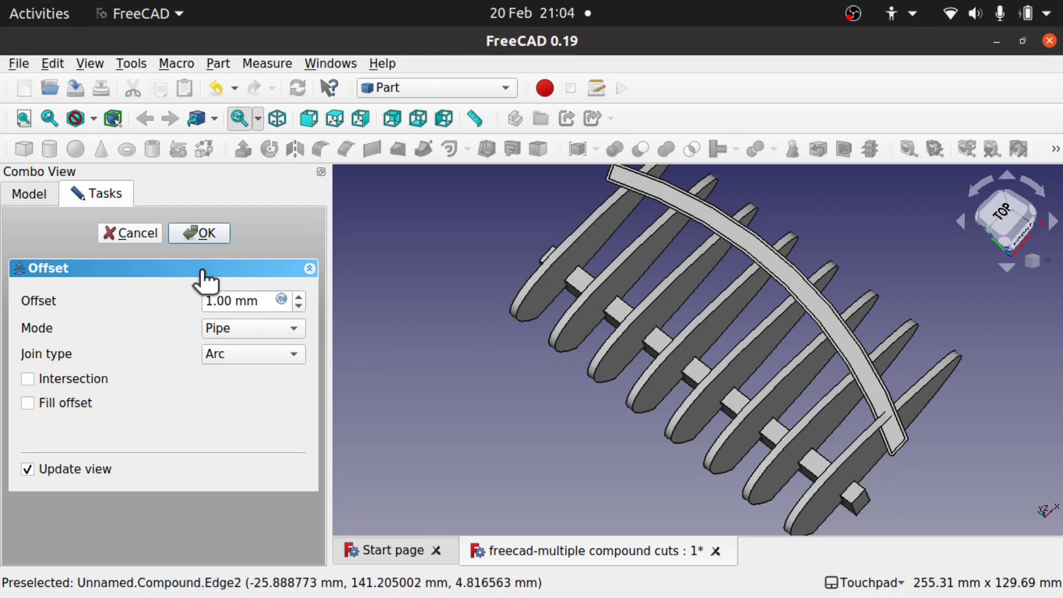
{"action": "double_click", "coordinate": [209, 301]}
{"action": "type", "text": "2"}
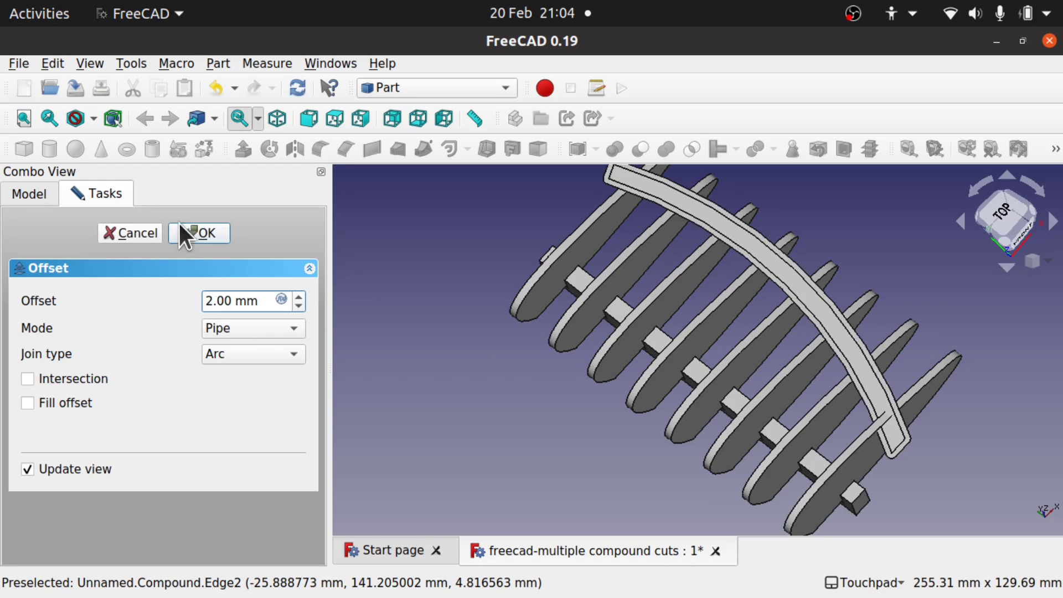
{"action": "left_click", "coordinate": [195, 233]}
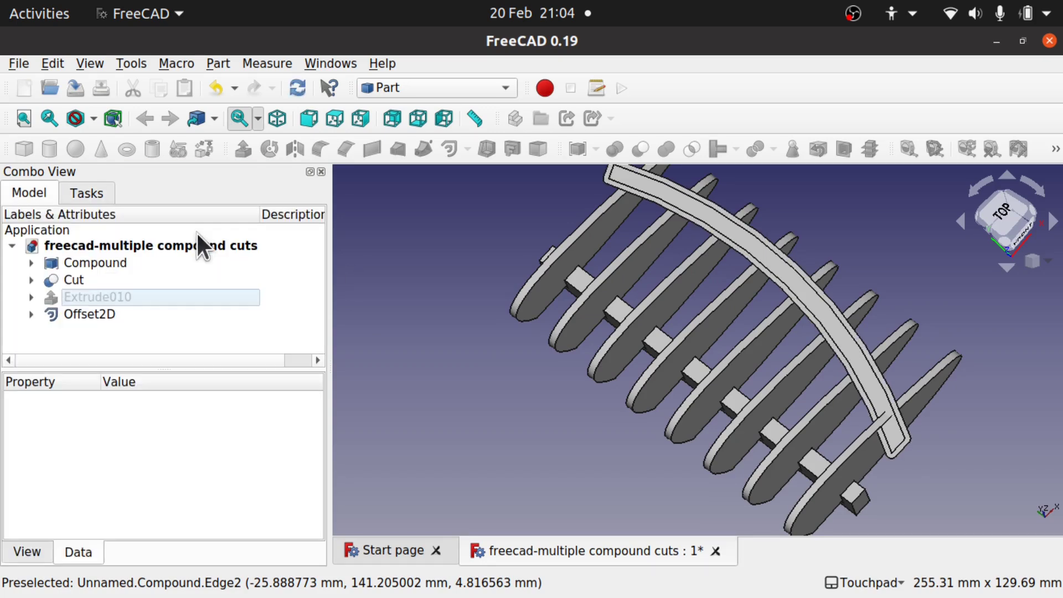
- Check the new Offset2D against the original, then hide Facebinder001
{"action": "left_click", "coordinate": [91, 320]}
{"action": "key", "text": "space"}
{"action": "key", "text": "space"}
{"action": "key", "text": "space"}
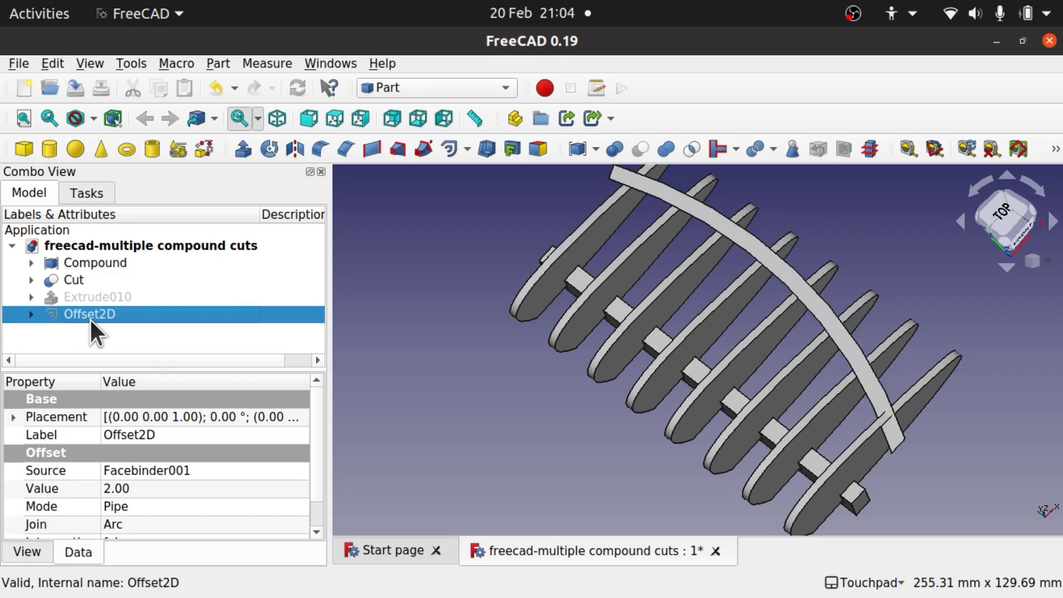
{"action": "key", "text": "space"}
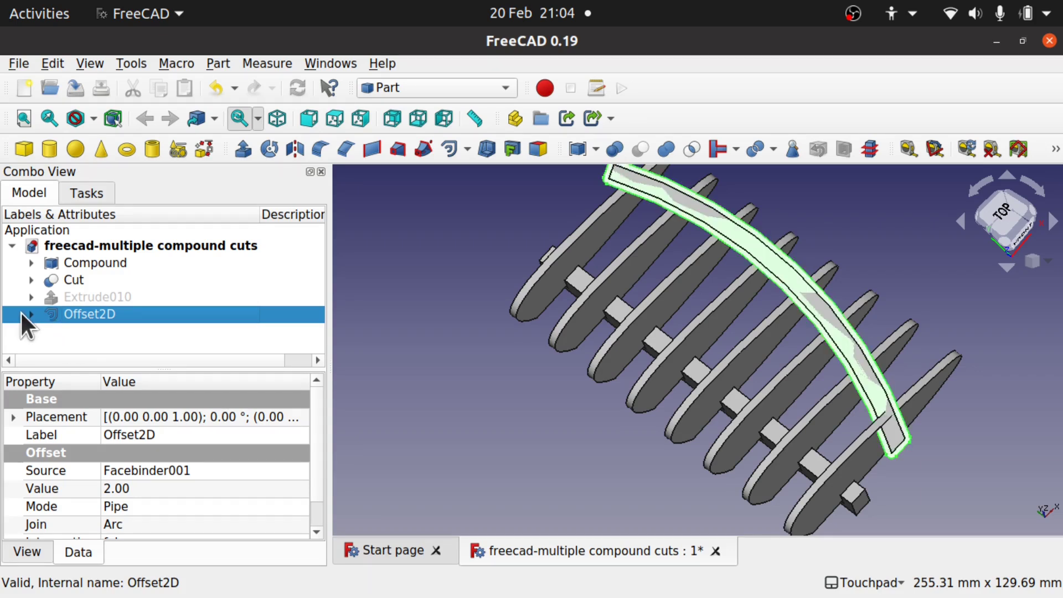
{"action": "left_click", "coordinate": [31, 314]}
{"action": "left_click", "coordinate": [110, 333]}
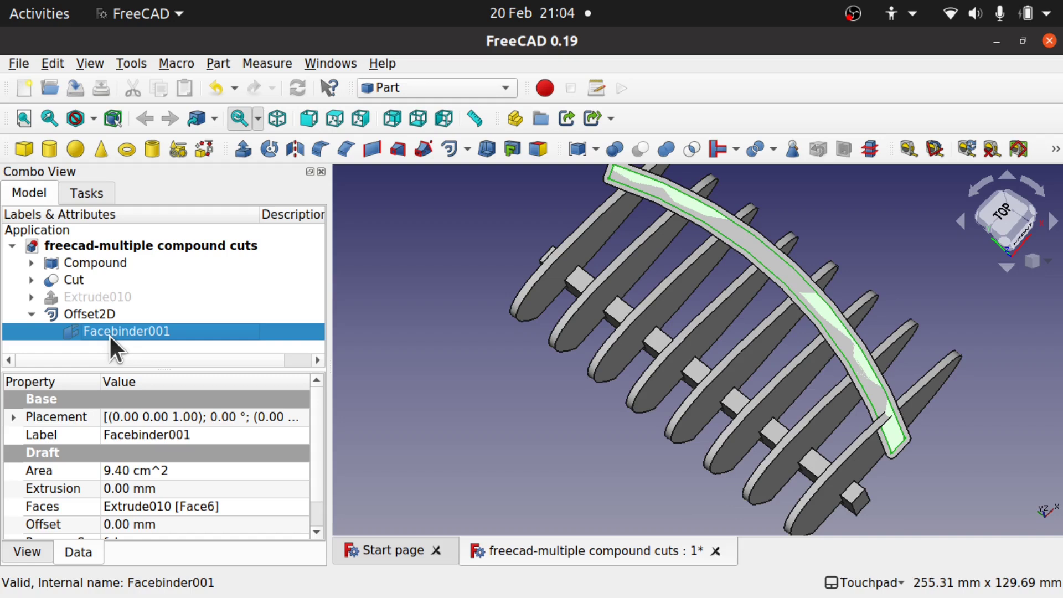
{"action": "key", "text": "space"}
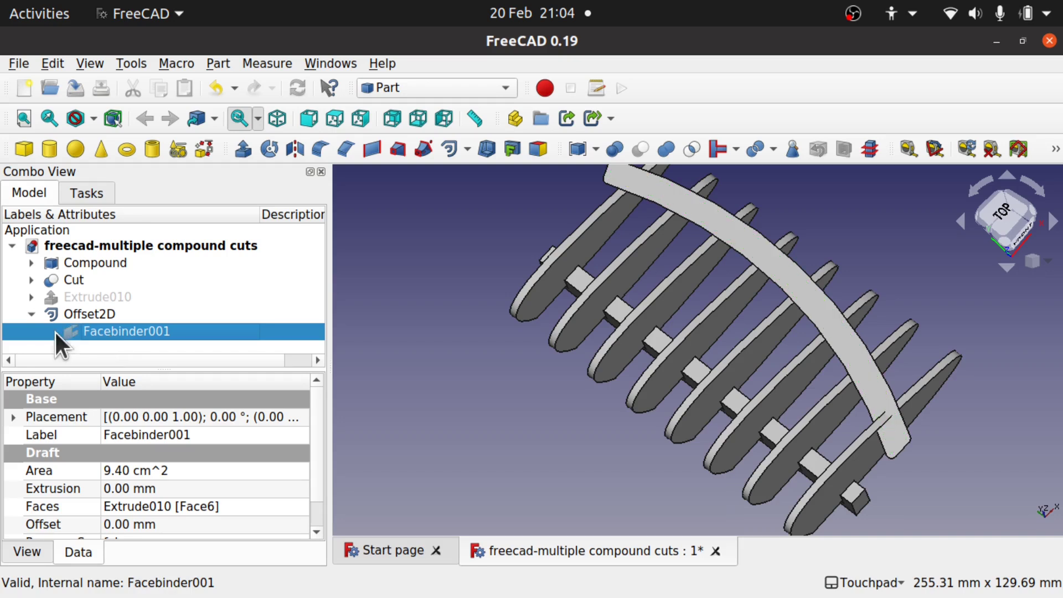
- Extrude the Offset2D outline along a custom Z direction, creating Extrude011
{"action": "left_click", "coordinate": [102, 316]}
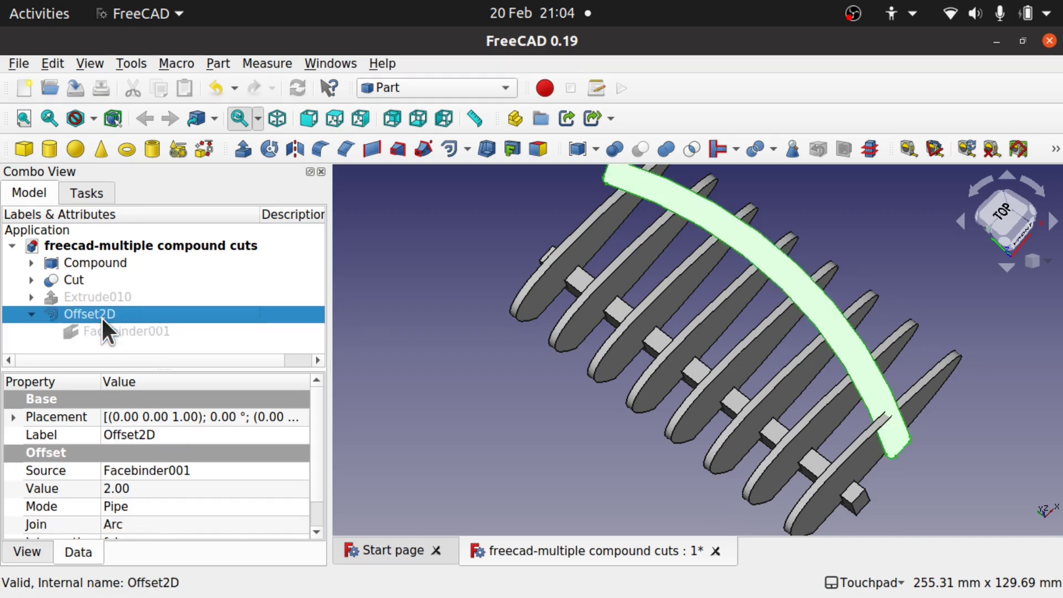
{"action": "left_click", "coordinate": [241, 147]}
{"action": "left_click_drag", "start_coordinate": [660, 374], "coordinate": [560, 297]}
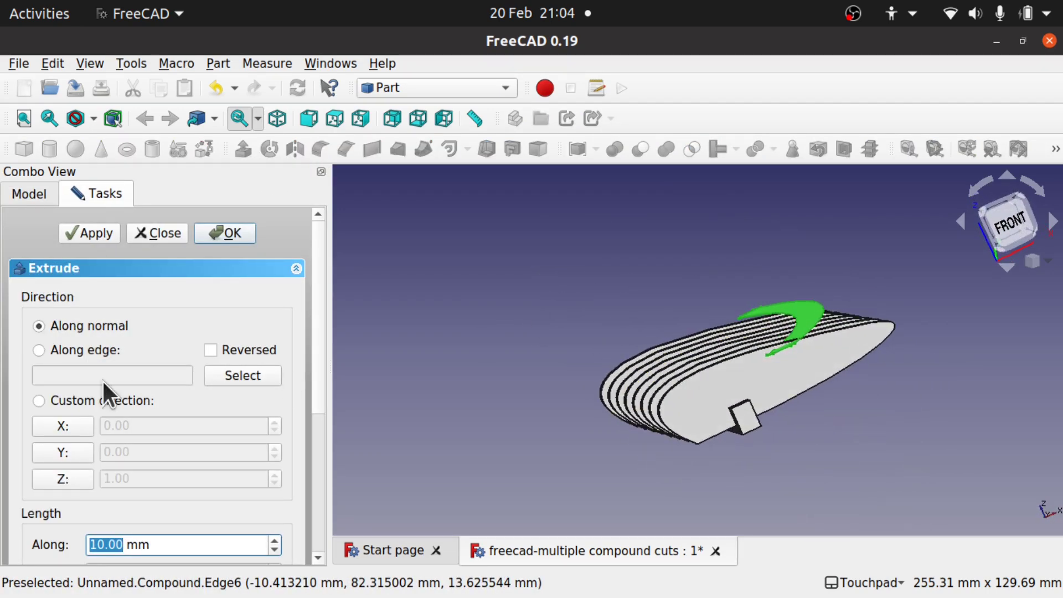
{"action": "left_click", "coordinate": [58, 476]}
{"action": "left_click_drag", "start_coordinate": [111, 480], "coordinate": [82, 487]}
{"action": "key", "text": "BackSpace"}
{"action": "left_click", "coordinate": [218, 232]}
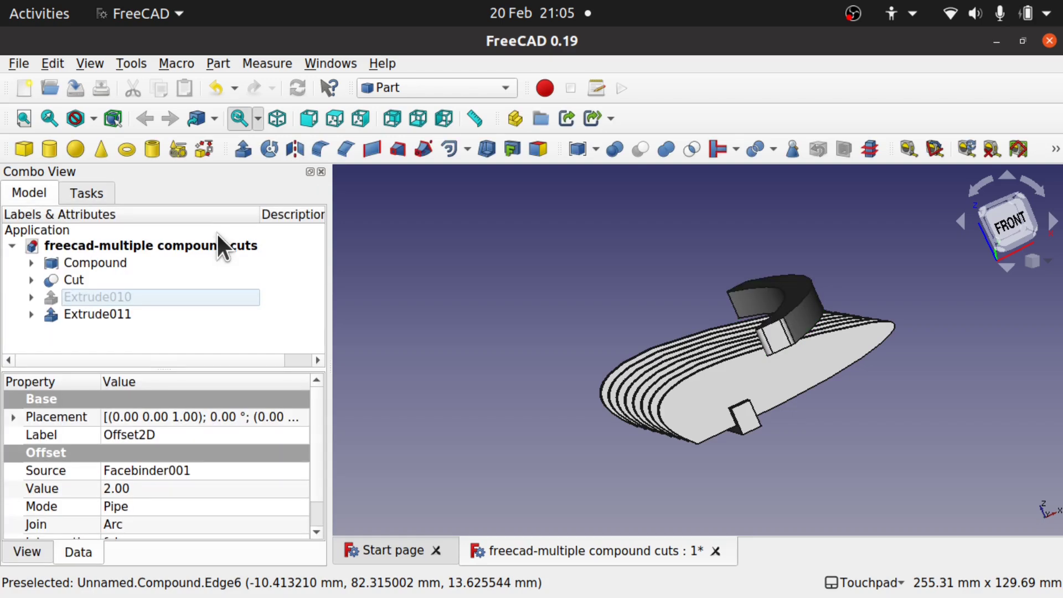
{"action": "middle_click_drag", "start_coordinate": [757, 294], "coordinate": [659, 310]}
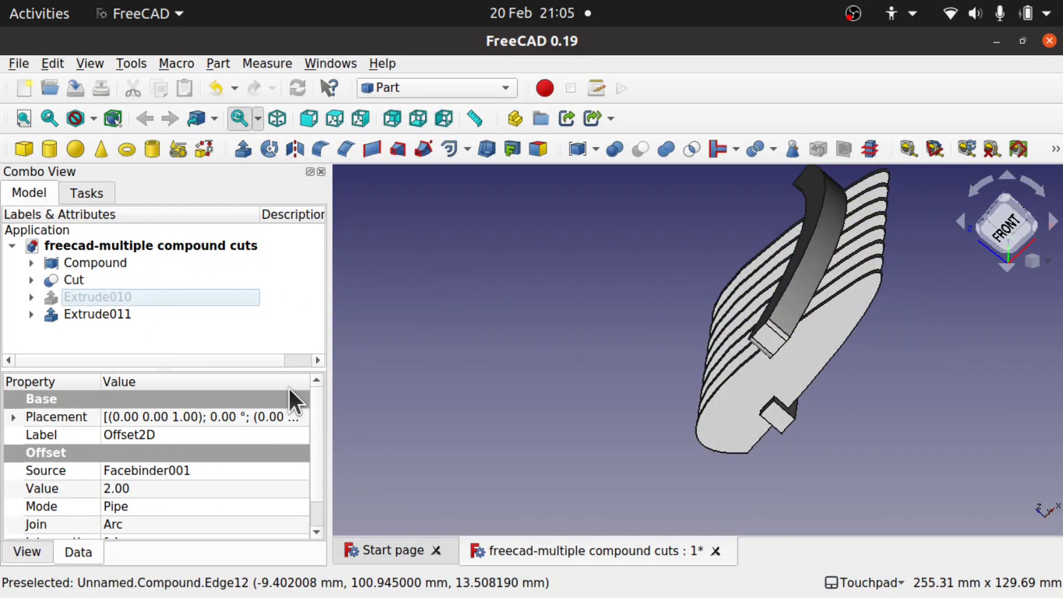
- Set Extrude011's Dir z property to -1 so the strip points down into the ribs
{"action": "left_click", "coordinate": [81, 314]}
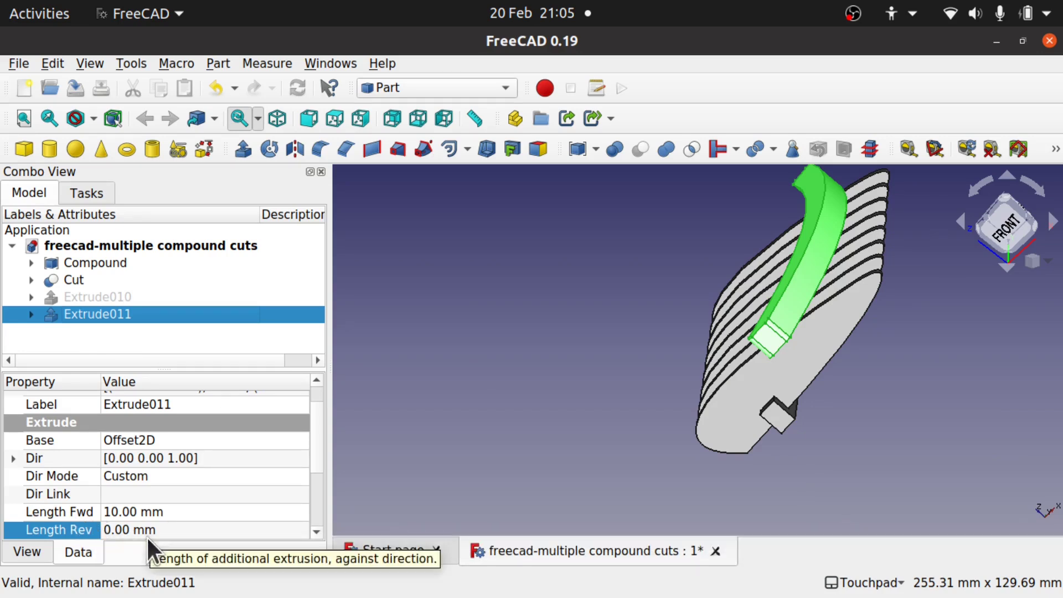
{"action": "left_click", "coordinate": [14, 458]}
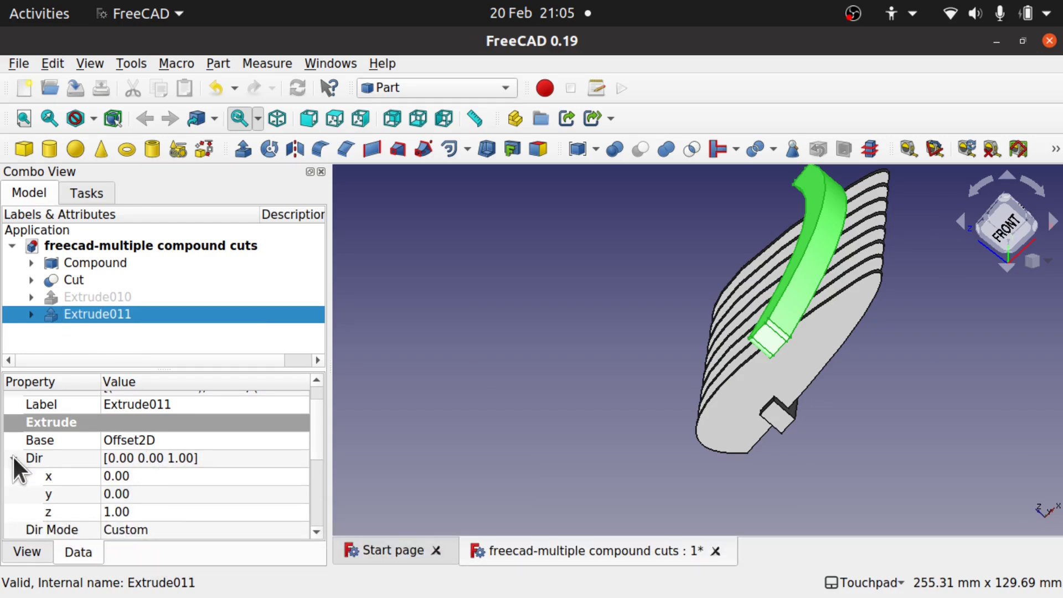
{"action": "left_click", "coordinate": [71, 513]}
{"action": "left_click", "coordinate": [111, 512]}
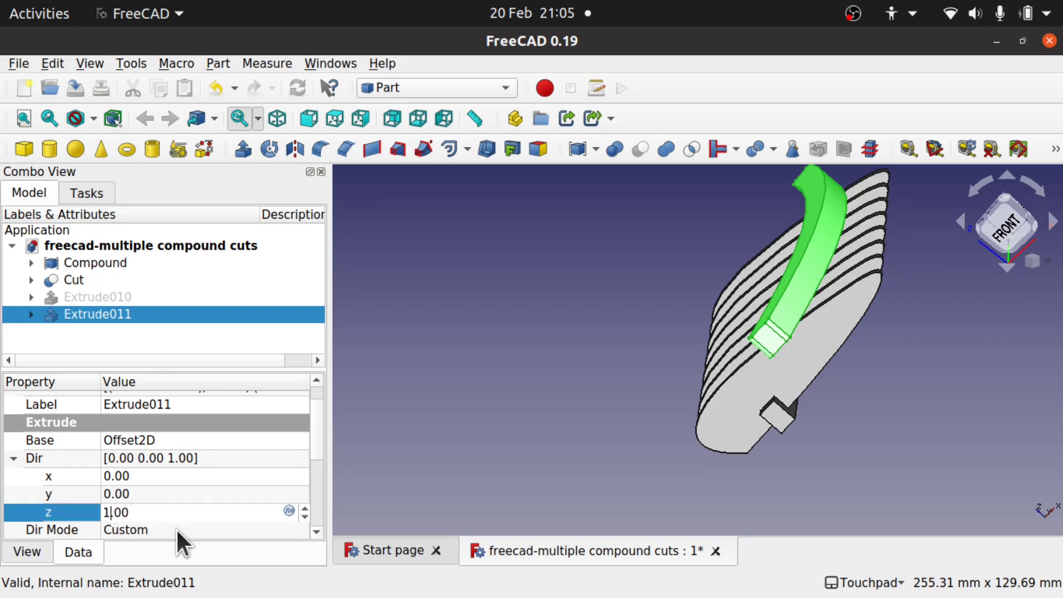
{"action": "key", "text": "BackSpace"}
{"action": "type", "text": "-1"}
{"action": "left_click", "coordinate": [187, 478]}
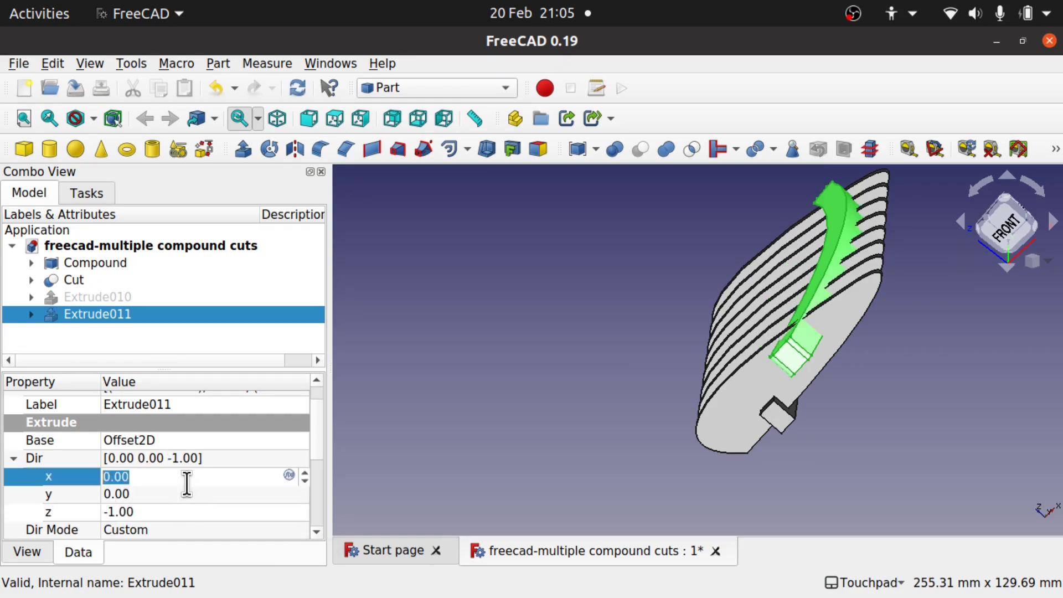
{"action": "left_click_drag", "start_coordinate": [652, 302], "coordinate": [963, 319]}
{"action": "left_click_drag", "start_coordinate": [771, 296], "coordinate": [782, 331]}
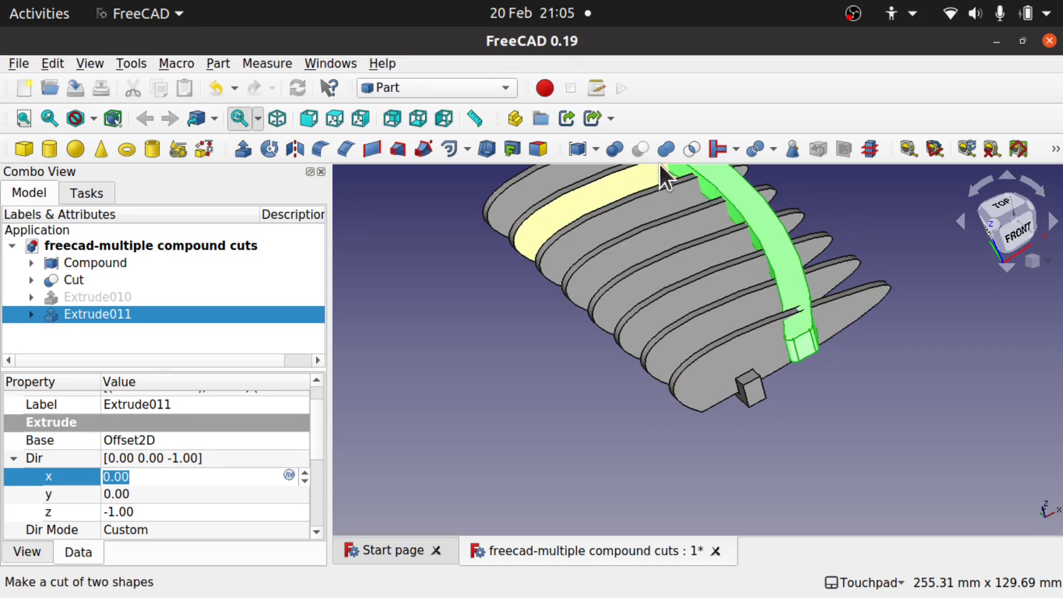
{"action": "left_click_drag", "start_coordinate": [677, 171], "coordinate": [869, 302]}
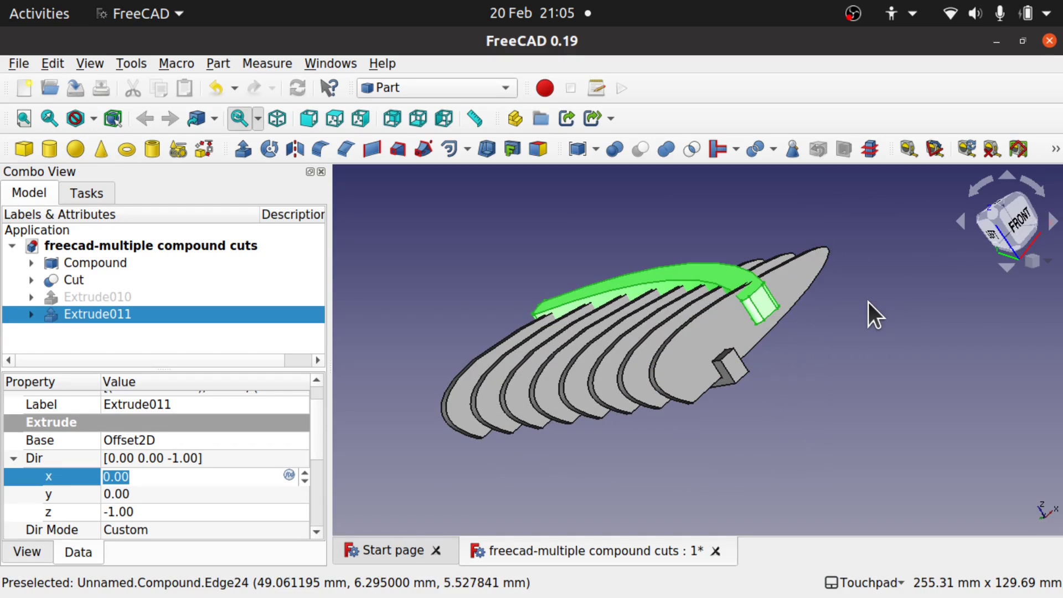